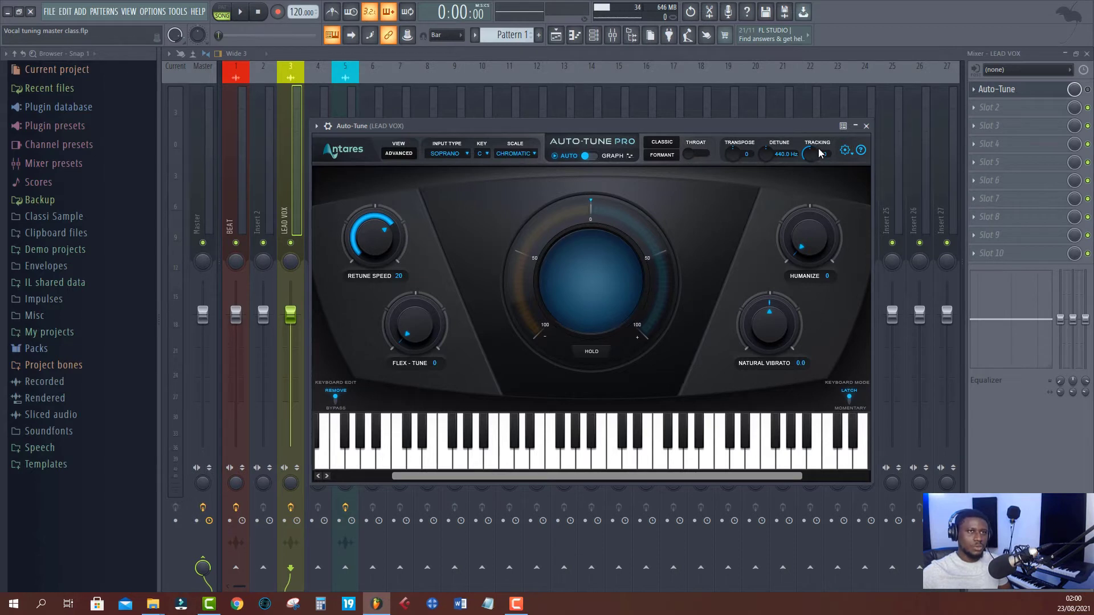
Look at the Auto-Tune advanced view and the available input types, keeping the basic view and Soprano
click(406, 153)
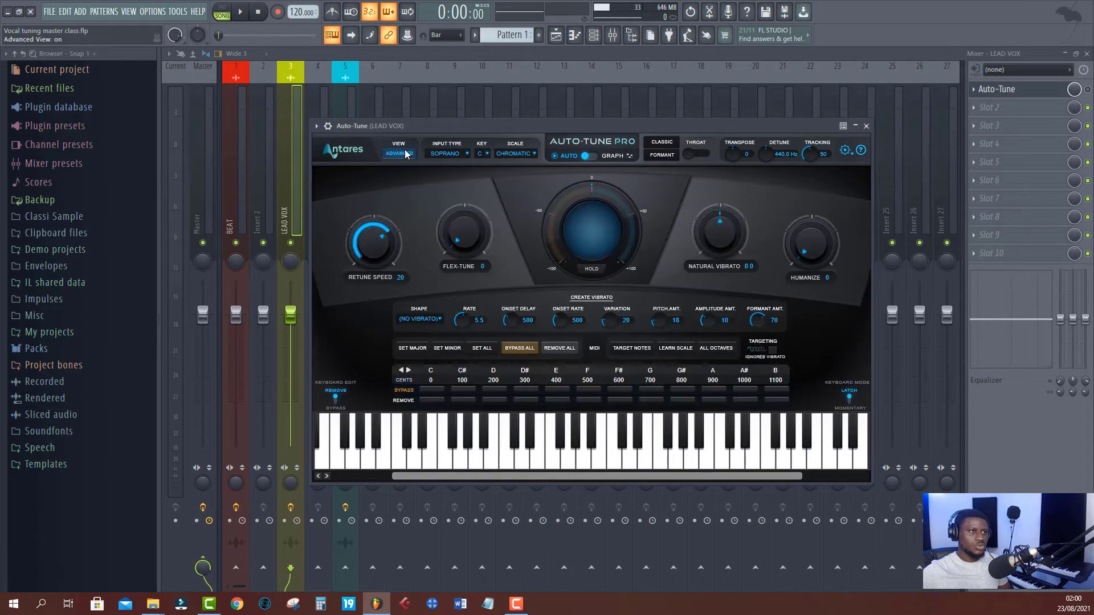
click(406, 153)
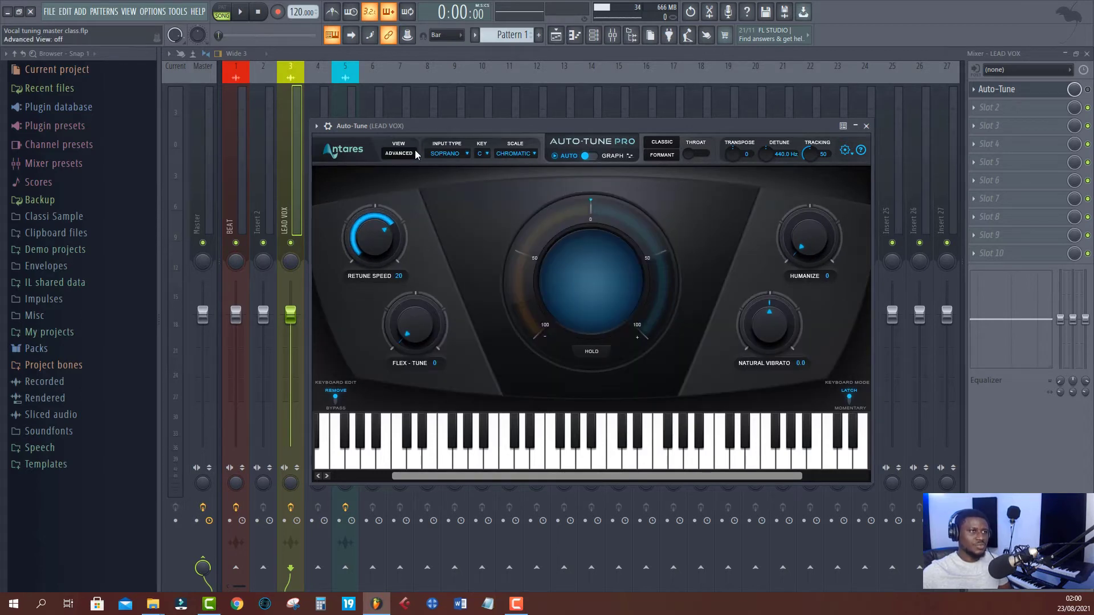
click(444, 153)
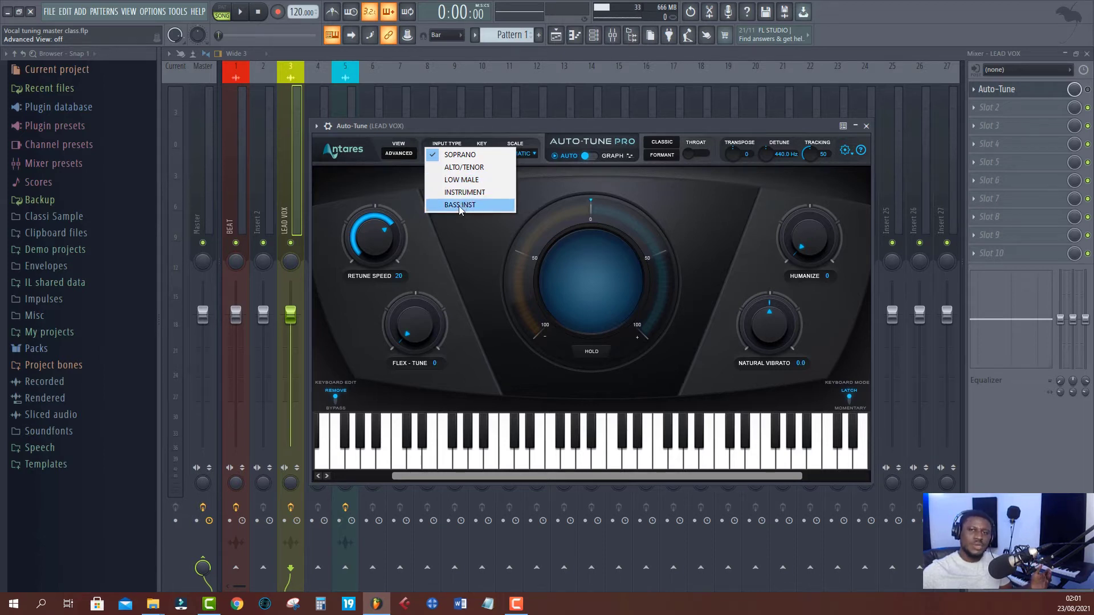
click(468, 225)
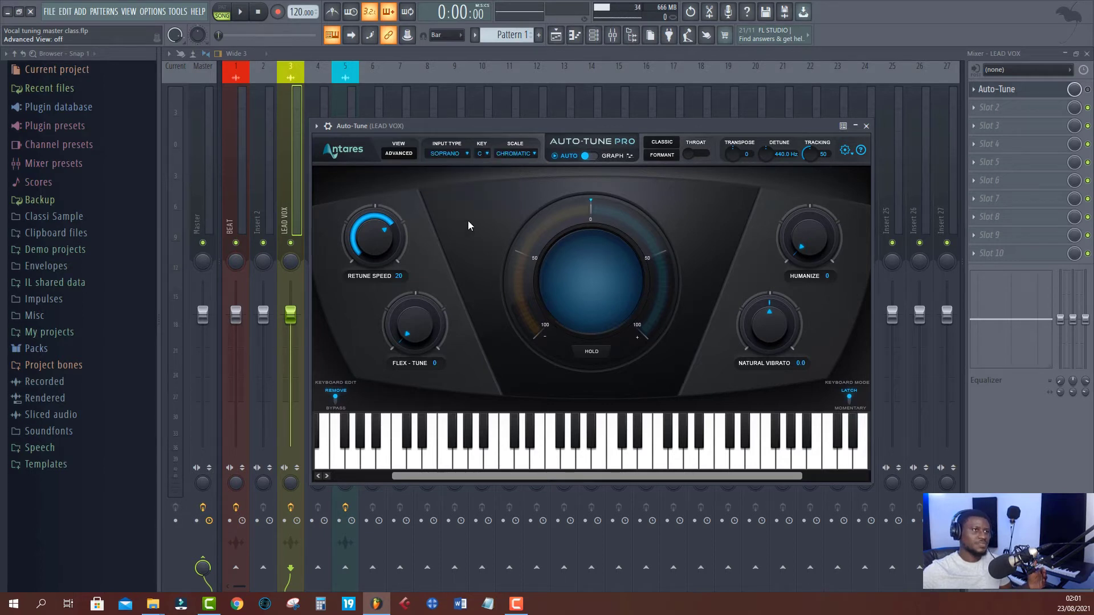
Try D as the key, restore C, and look through the available scales
click(480, 155)
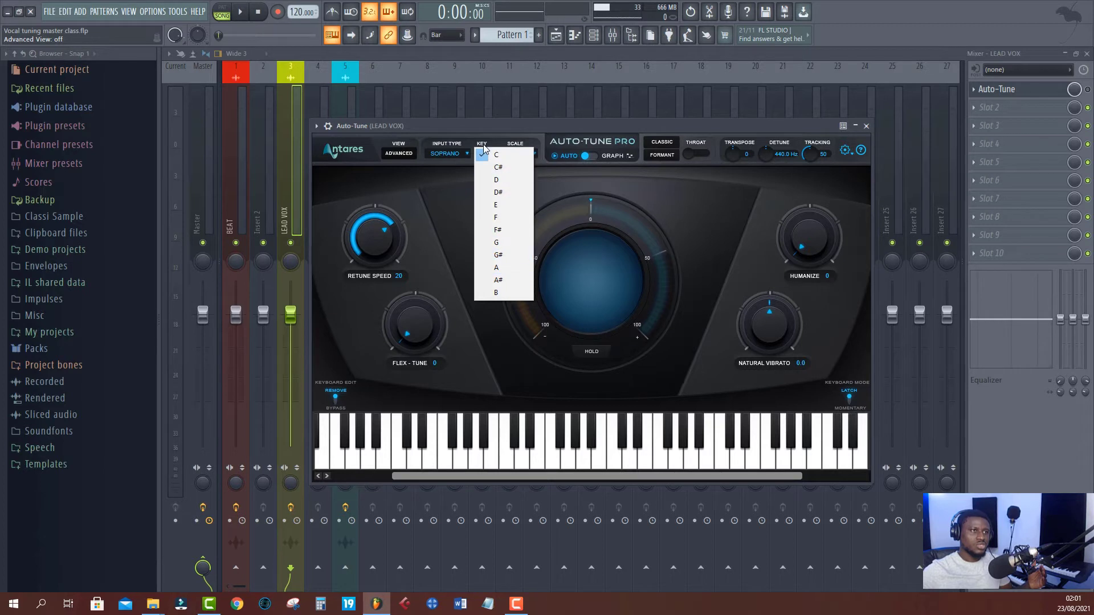
click(506, 180)
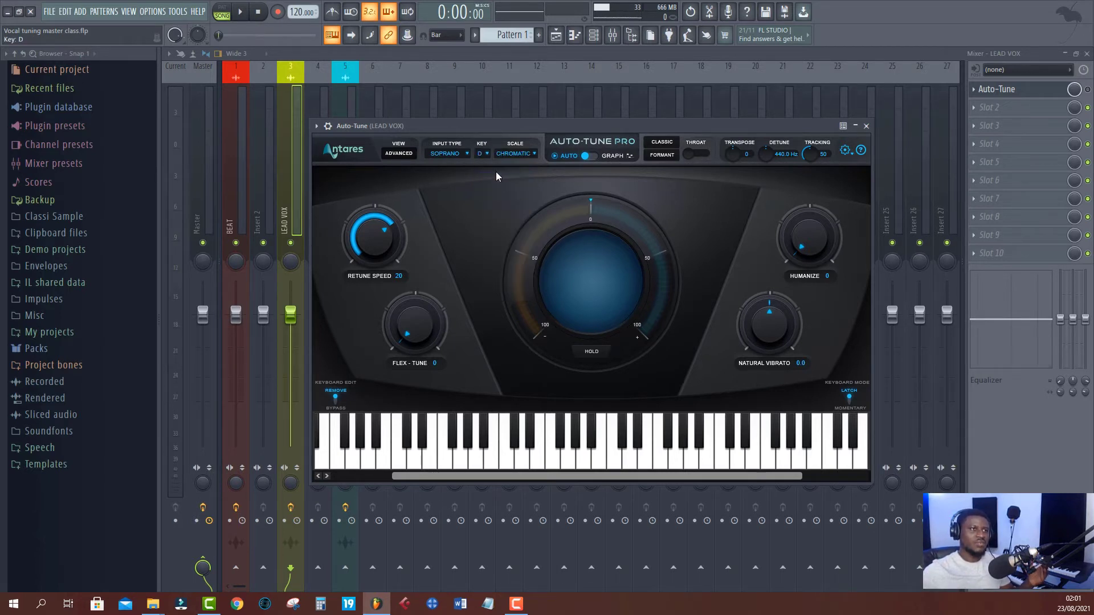
click(486, 153)
click(484, 157)
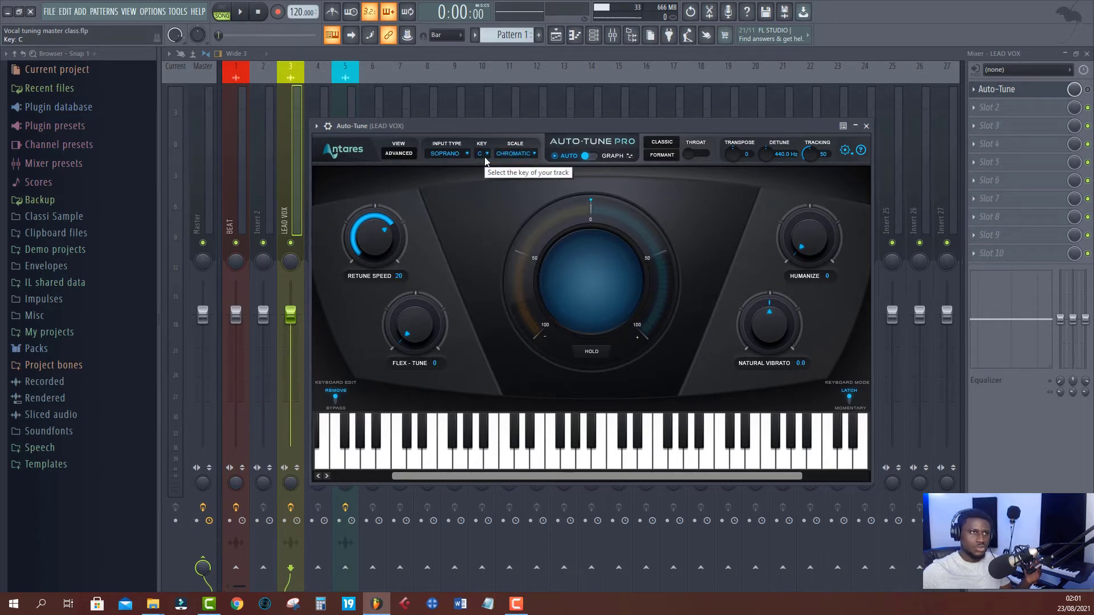
click(519, 155)
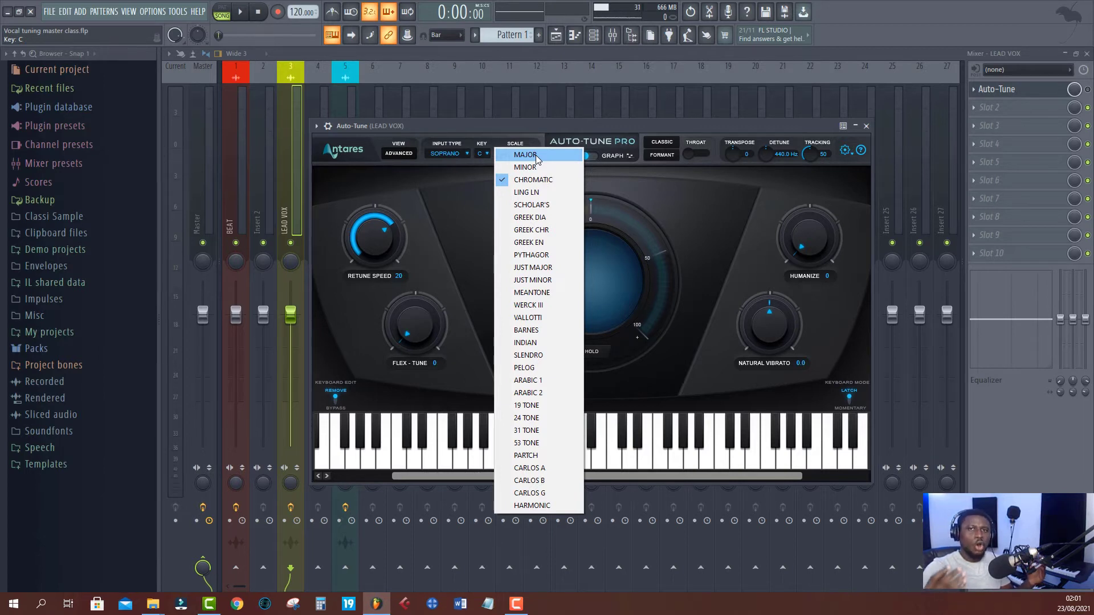
click(658, 191)
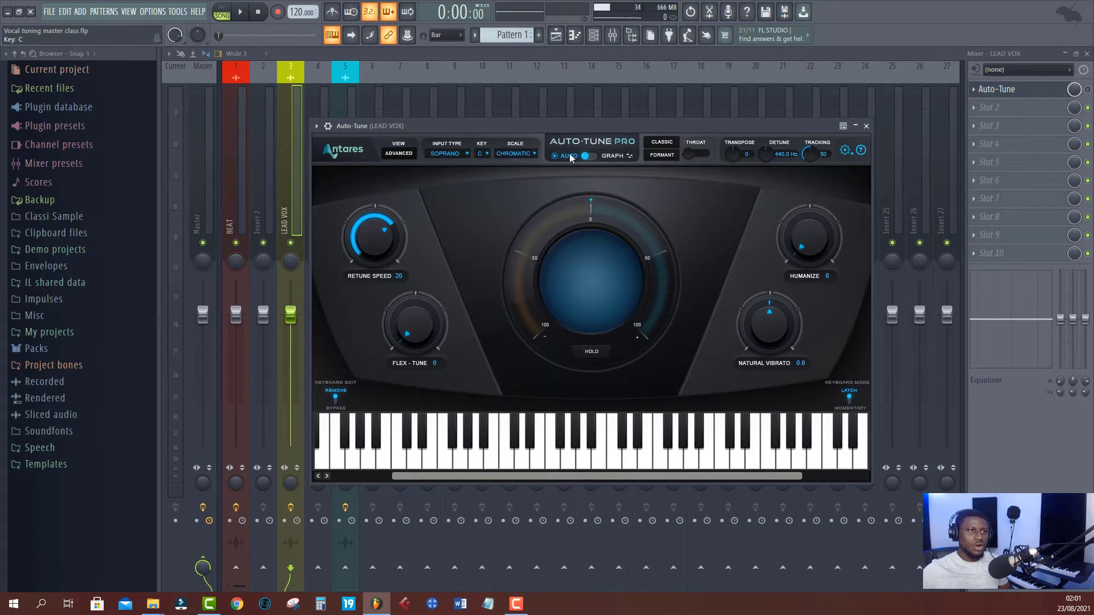
Try the Graph correction mode and return to Auto mode
click(586, 154)
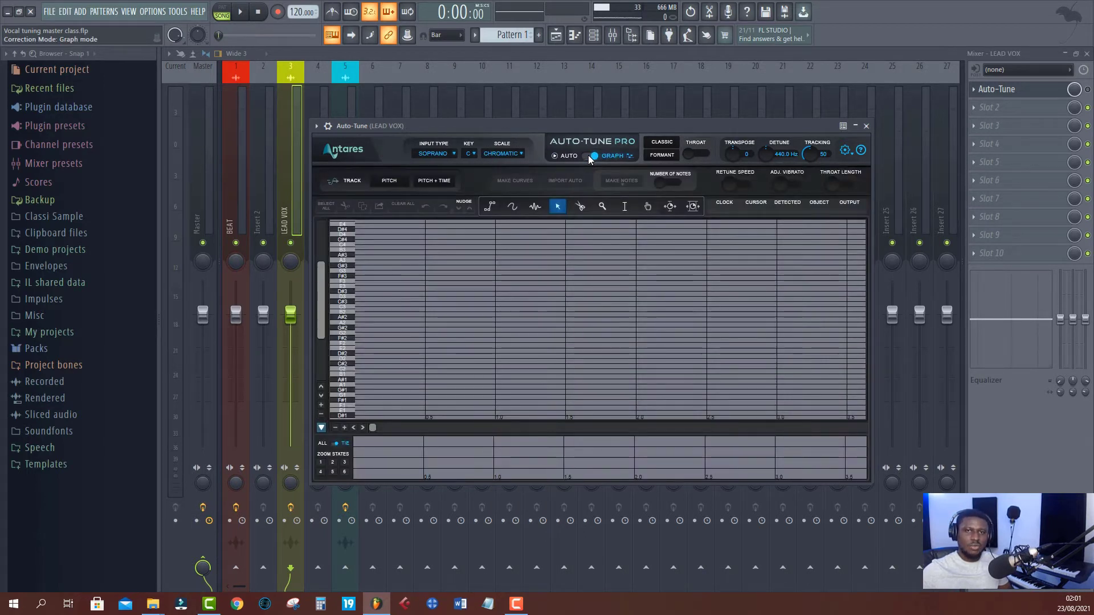
click(588, 155)
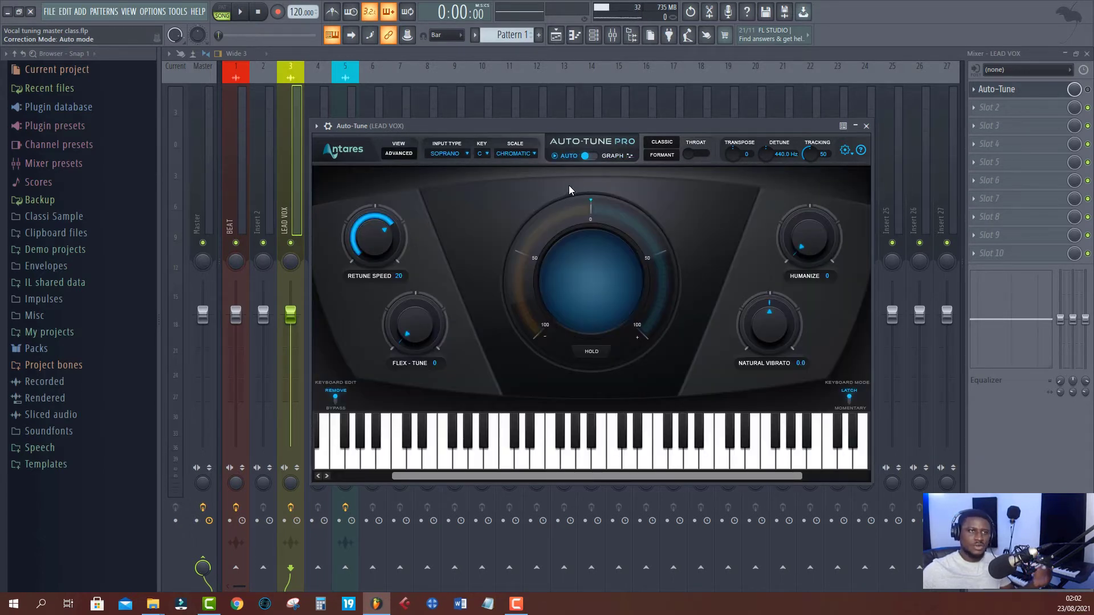
click(597, 156)
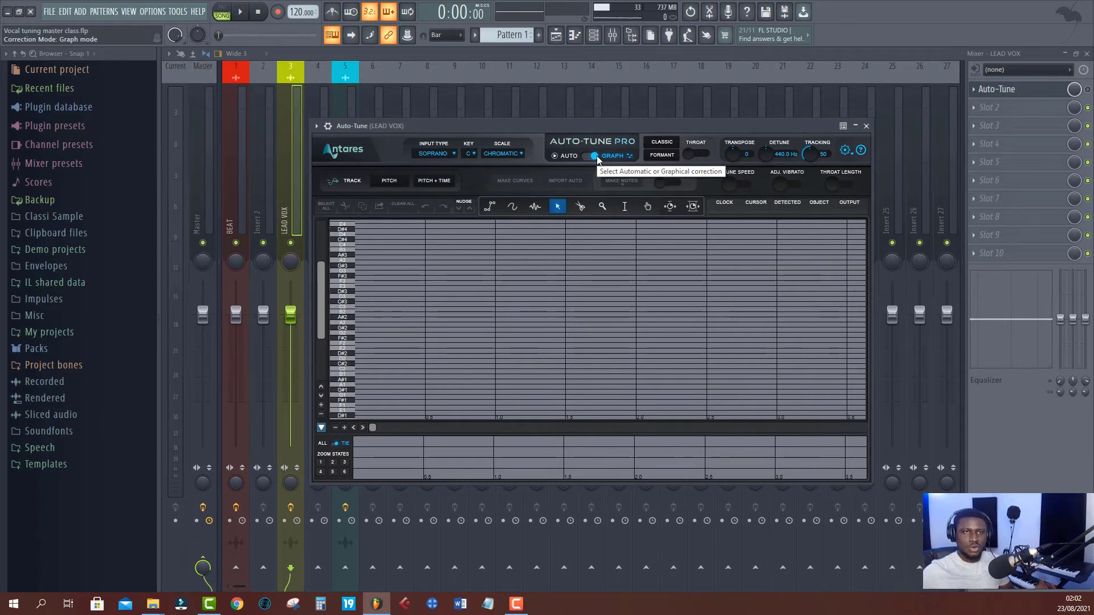
click(594, 155)
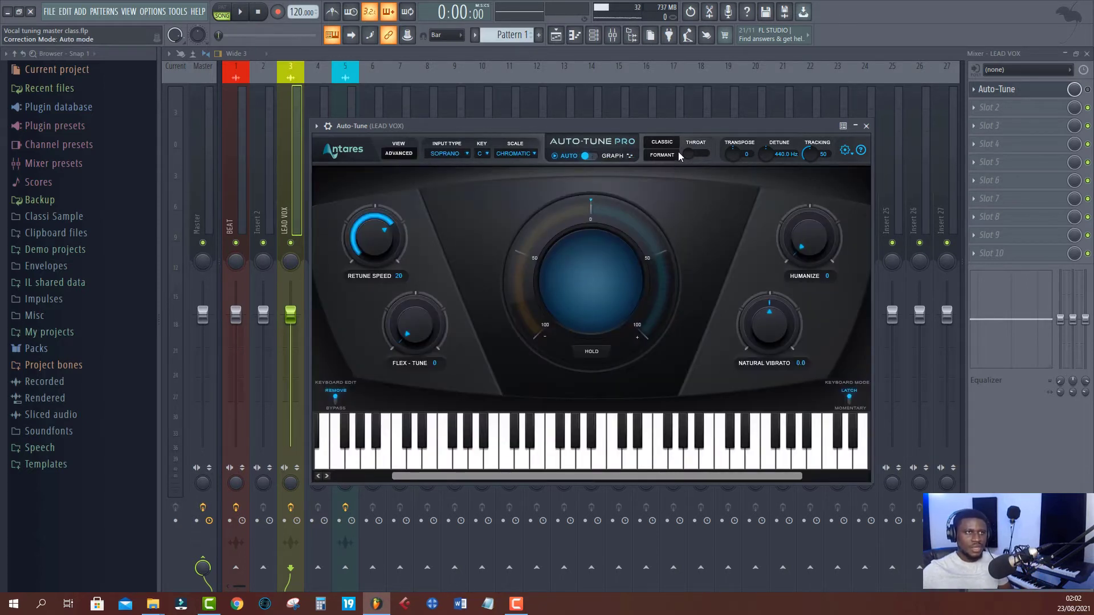
Leave Classic mode off and enable Formant correction
click(669, 142)
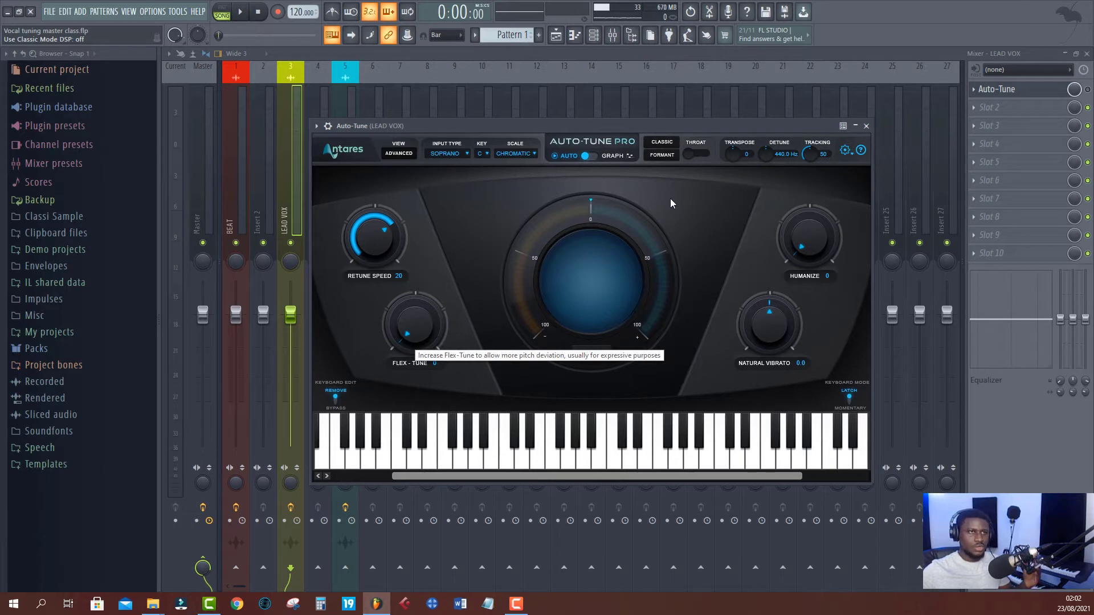
click(662, 155)
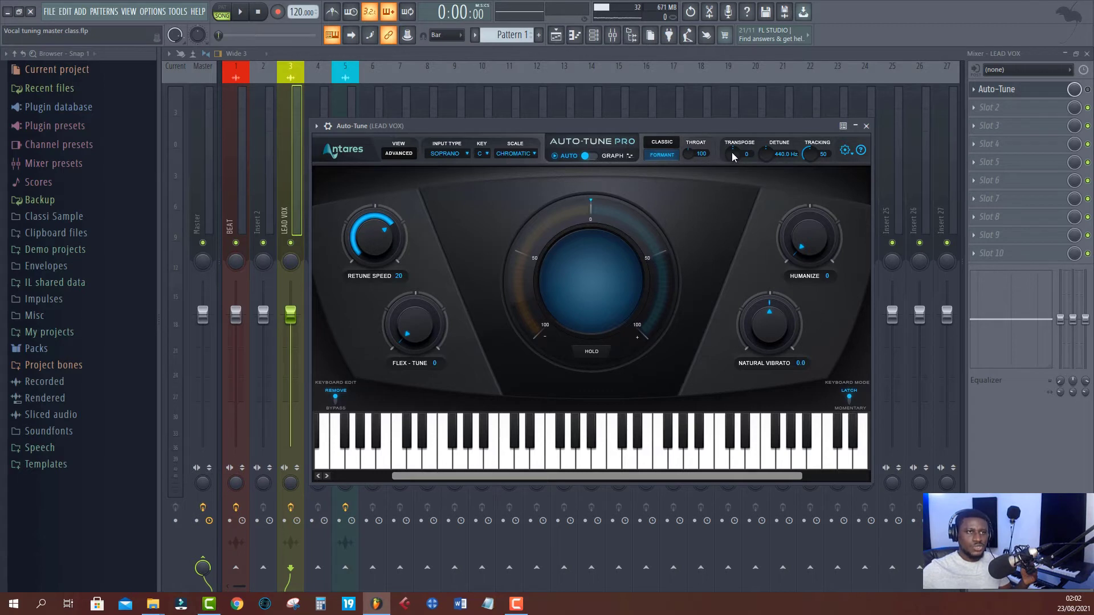
Try raising the transpose amount through 3 and 9, and return it to 0
drag(732, 152, 738, 139)
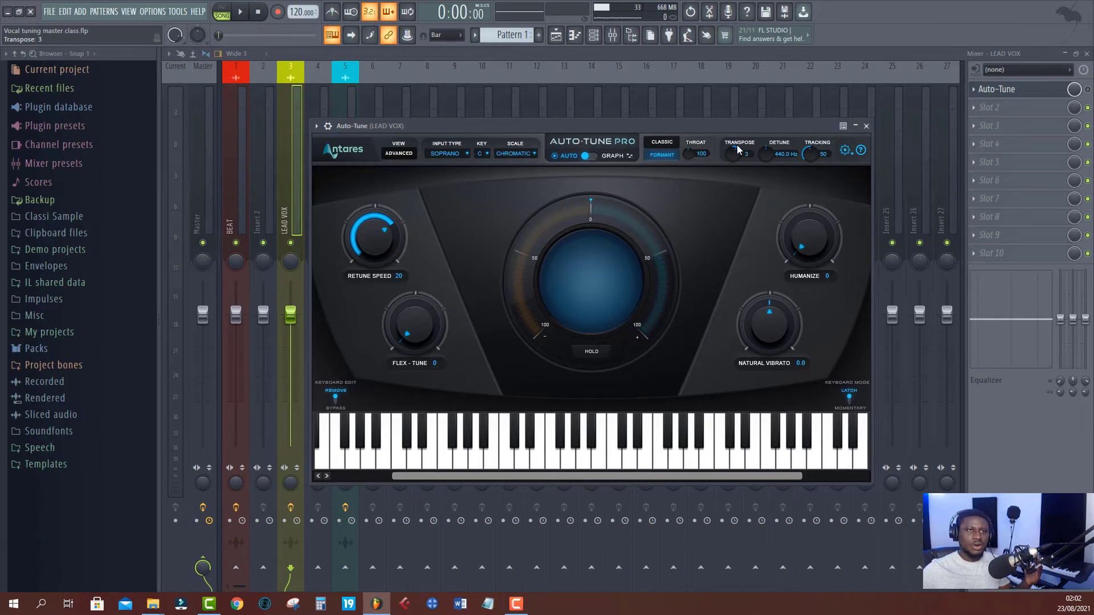
drag(740, 128, 738, 151)
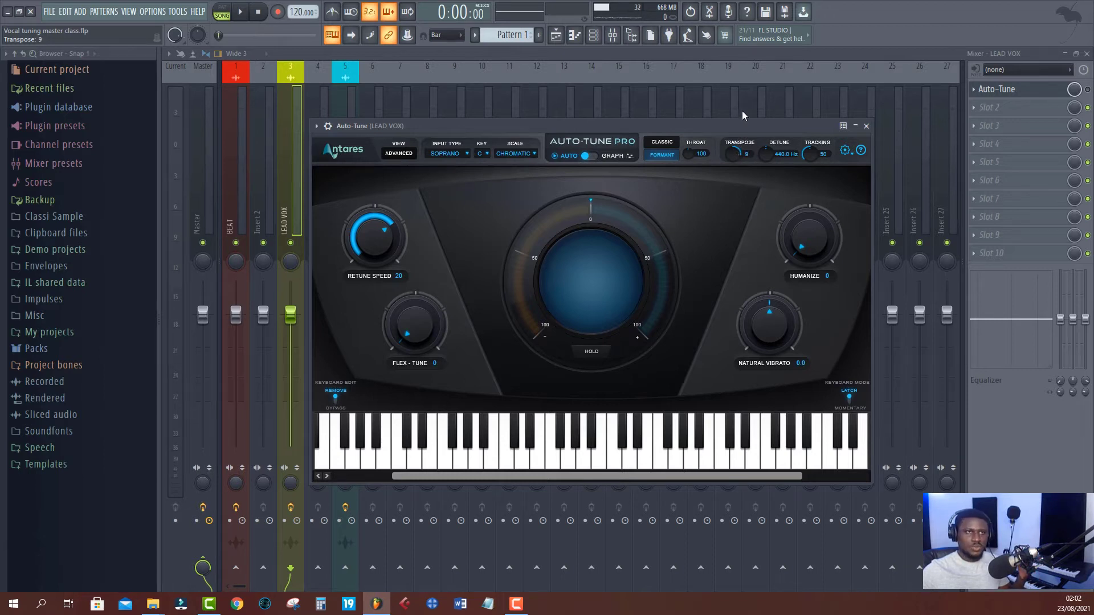
drag(743, 115, 756, 66)
drag(750, 107, 734, 156)
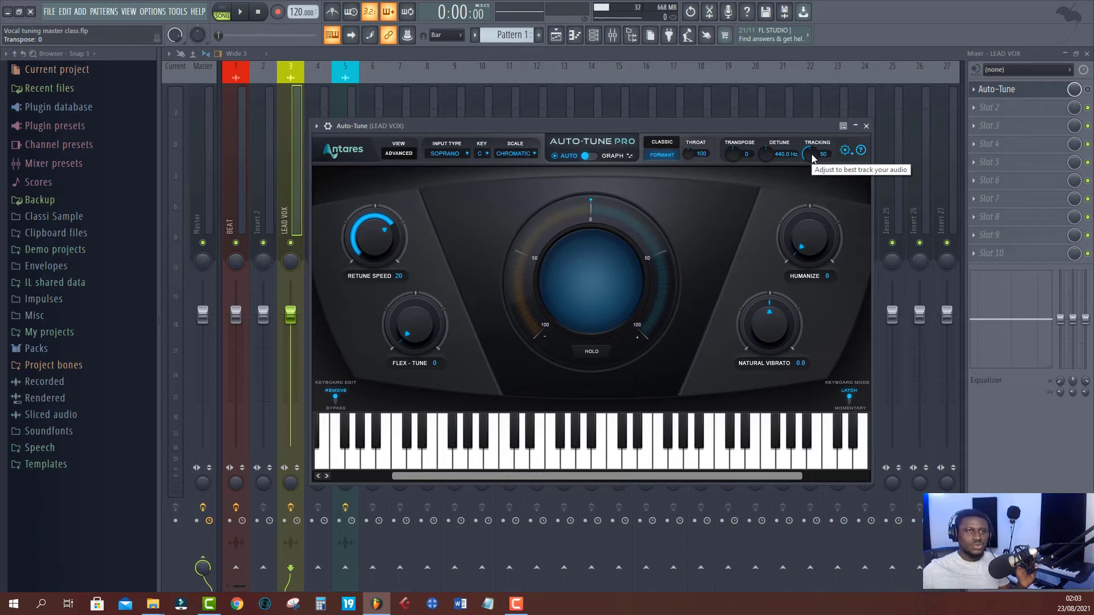
Try different tracking amounts, including 100 and 36, and restore tracking to 50
drag(811, 158, 810, 217)
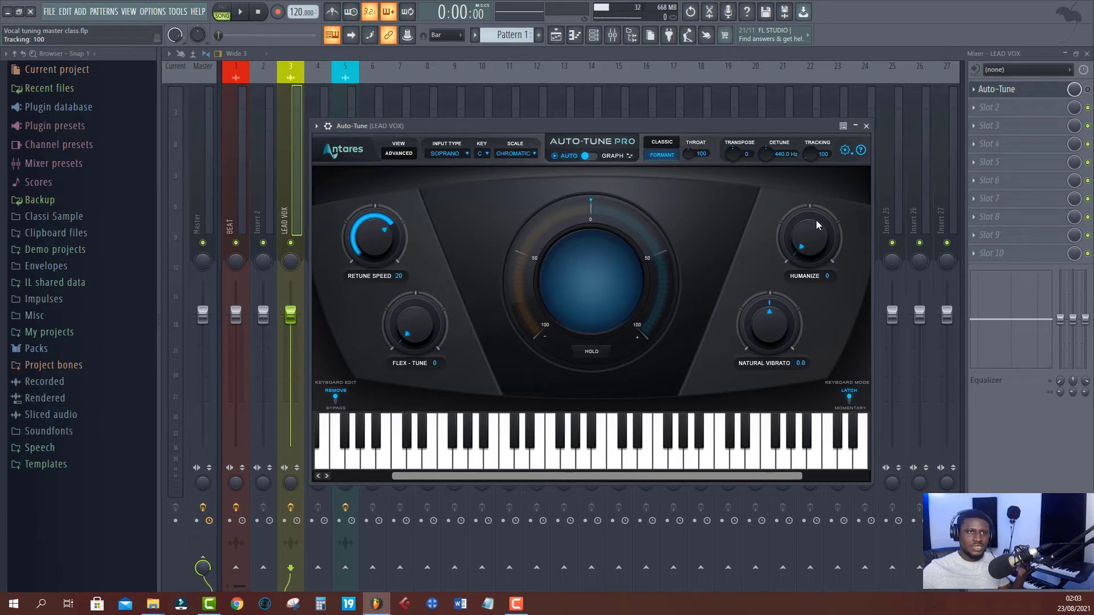
drag(816, 220, 822, 207)
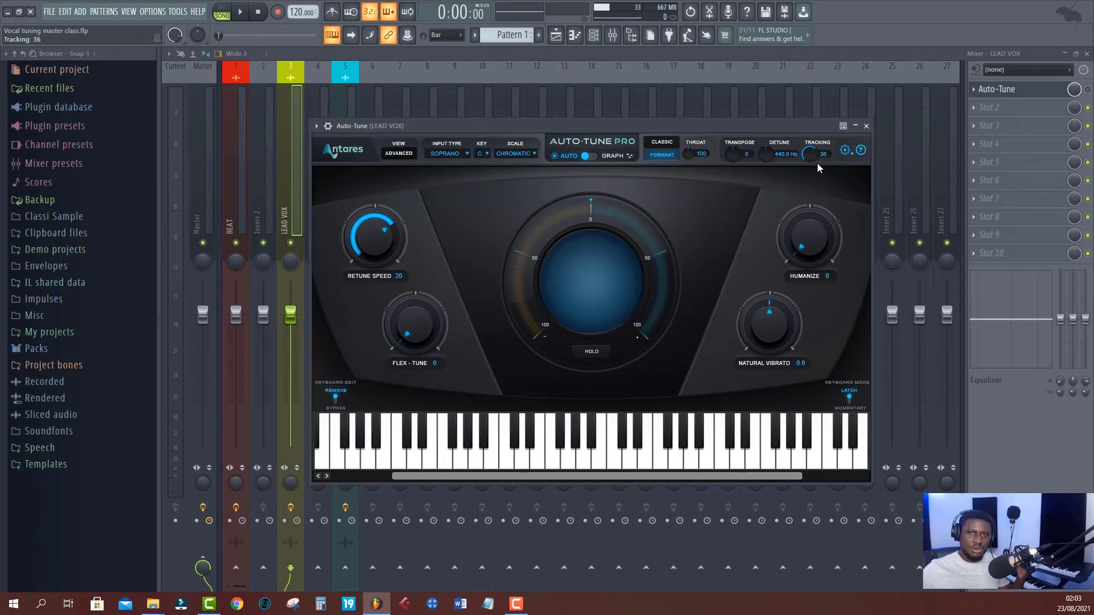
drag(816, 162, 812, 159)
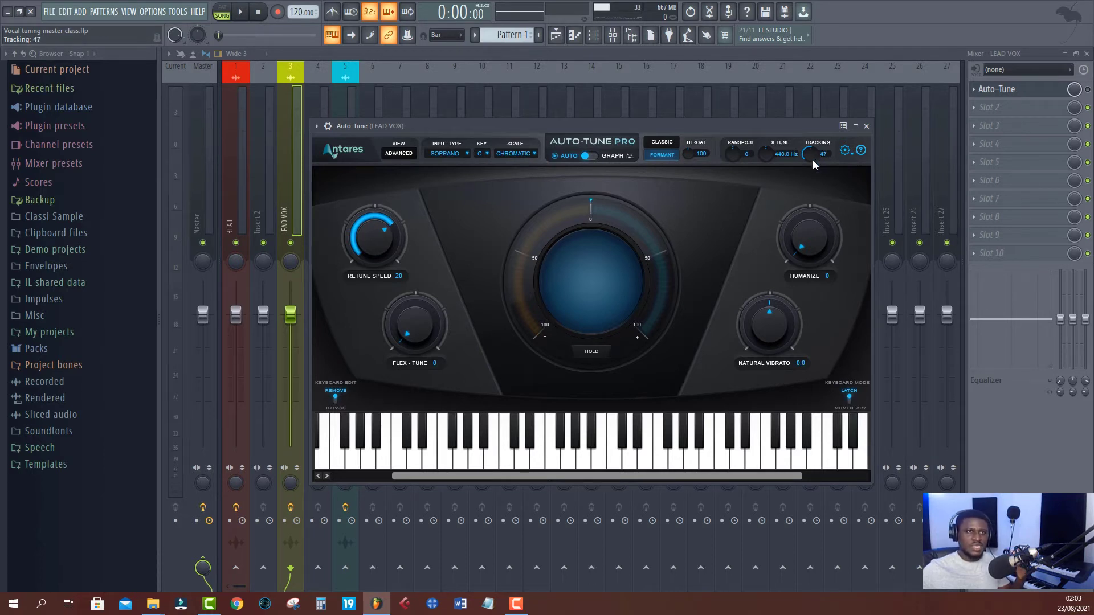
scroll(809, 158, up, 3)
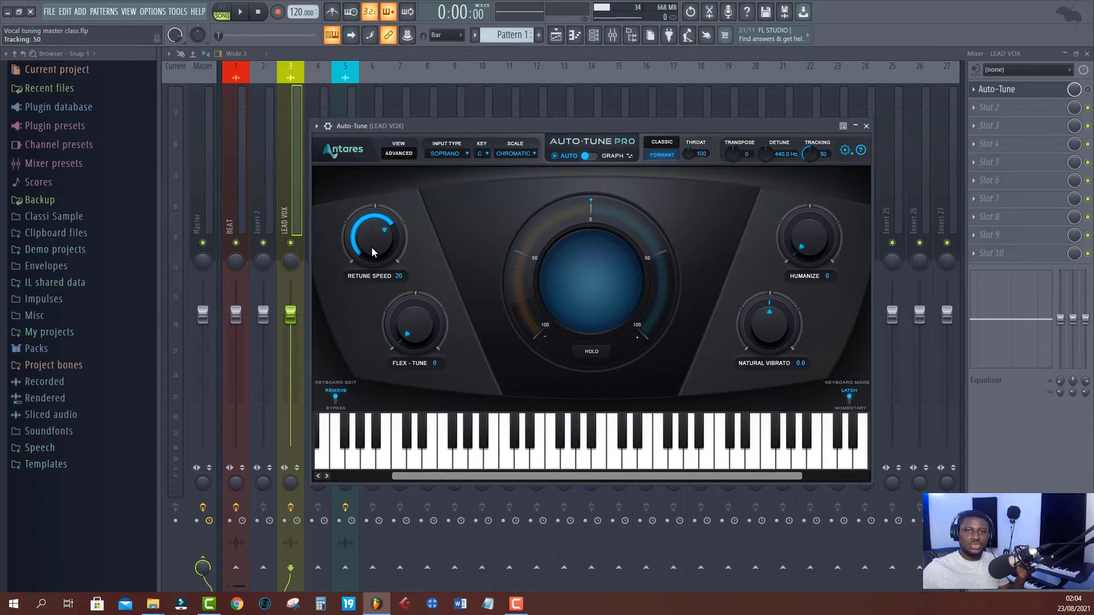
Set the retune speed to 7, and try Flex-Tune at 37 before returning it to 0
drag(373, 249, 381, 242)
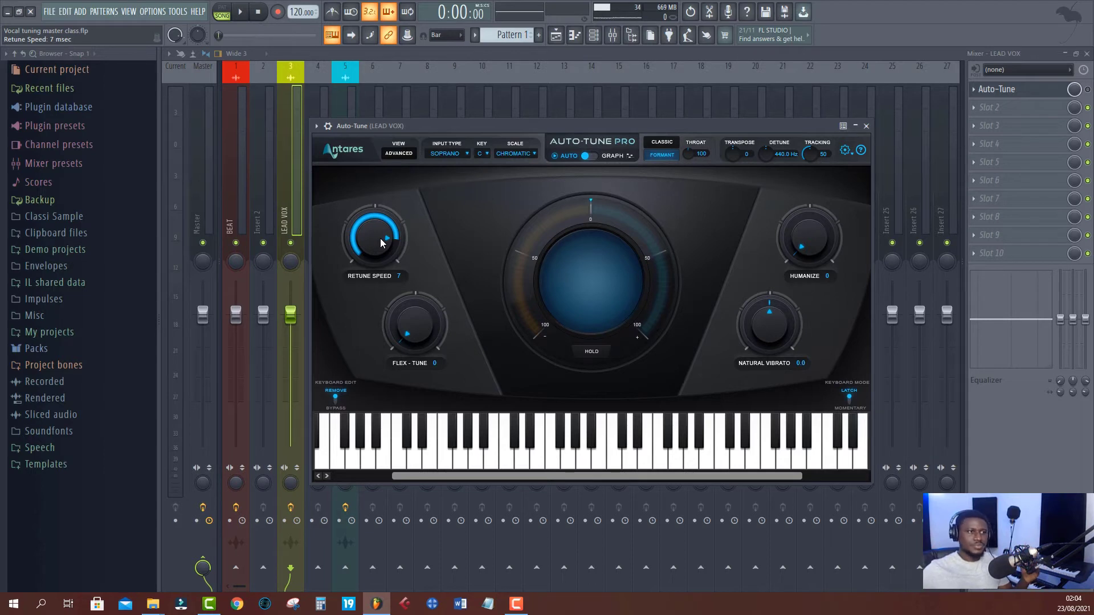
drag(414, 327, 422, 314)
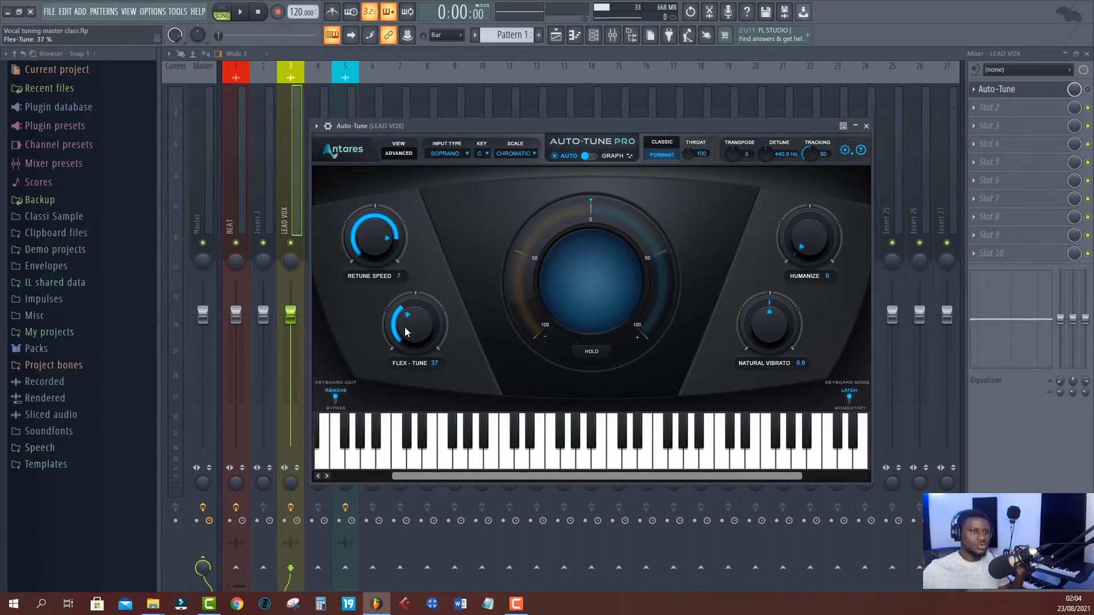
drag(419, 301, 420, 397)
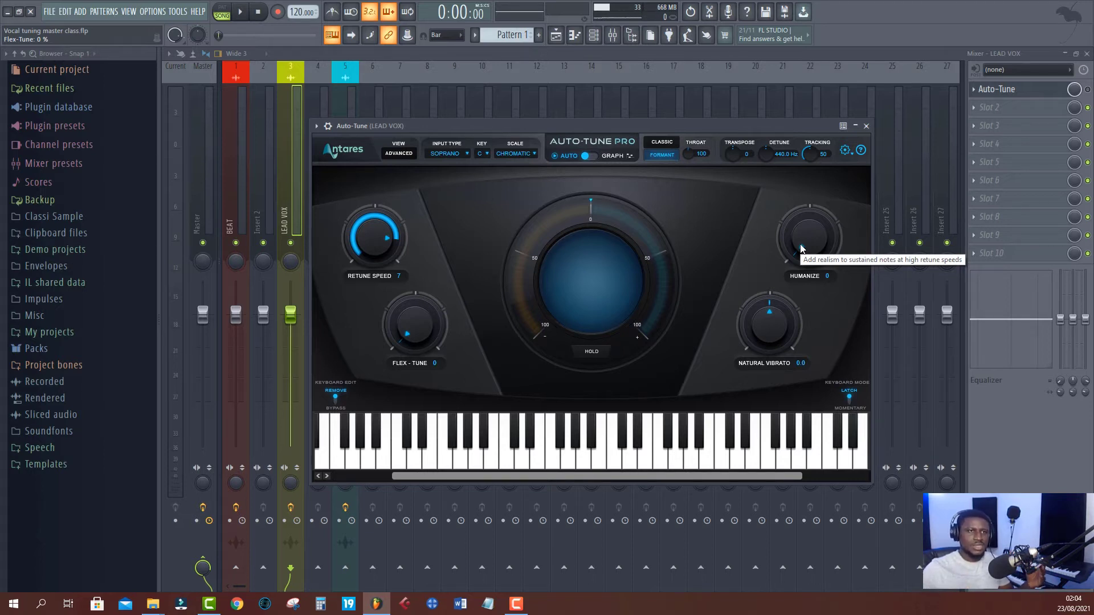
Try the Humanize control, keep it at 0, and set Natural Vibrato to 0.4
mouse_move(807, 241)
mouse_down()
mouse_move(815, 204)
mouse_move(810, 248)
mouse_up()
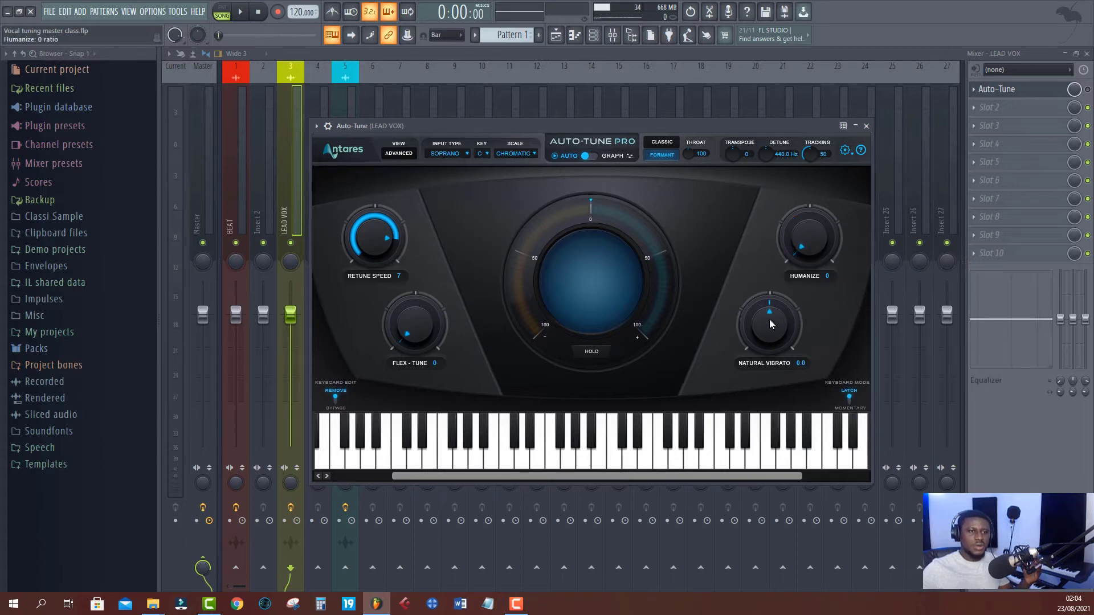
mouse_move(771, 325)
mouse_down()
mouse_move(770, 310)
mouse_move(764, 337)
mouse_move(772, 309)
mouse_move(772, 320)
mouse_up()
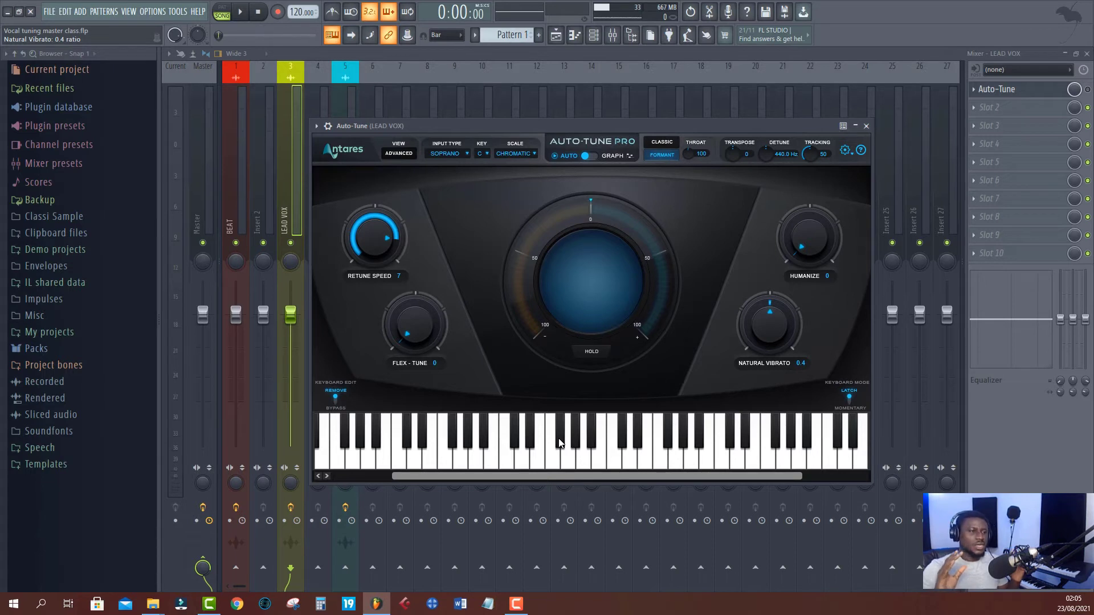
Try removing a white key from the keyboard, and switch keyboard edit to Bypass and back to Remove
click(597, 464)
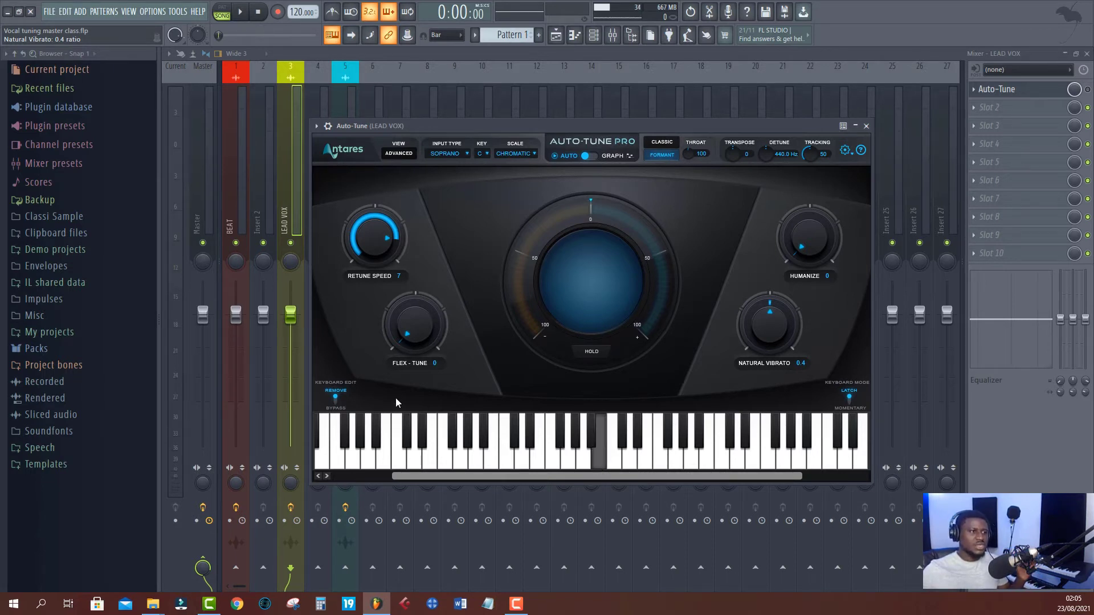
click(335, 401)
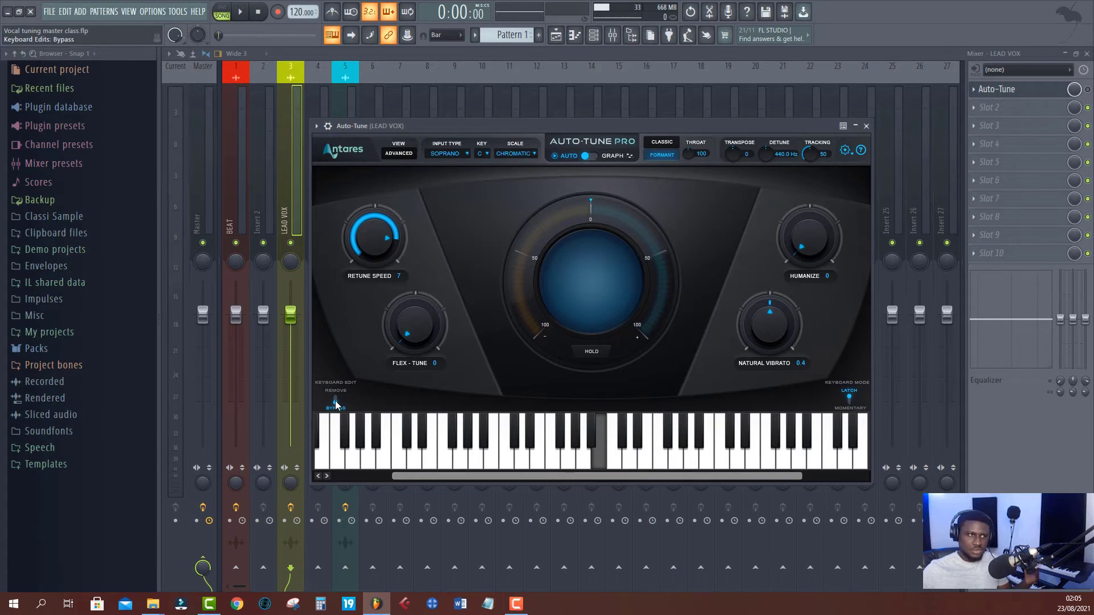
click(336, 402)
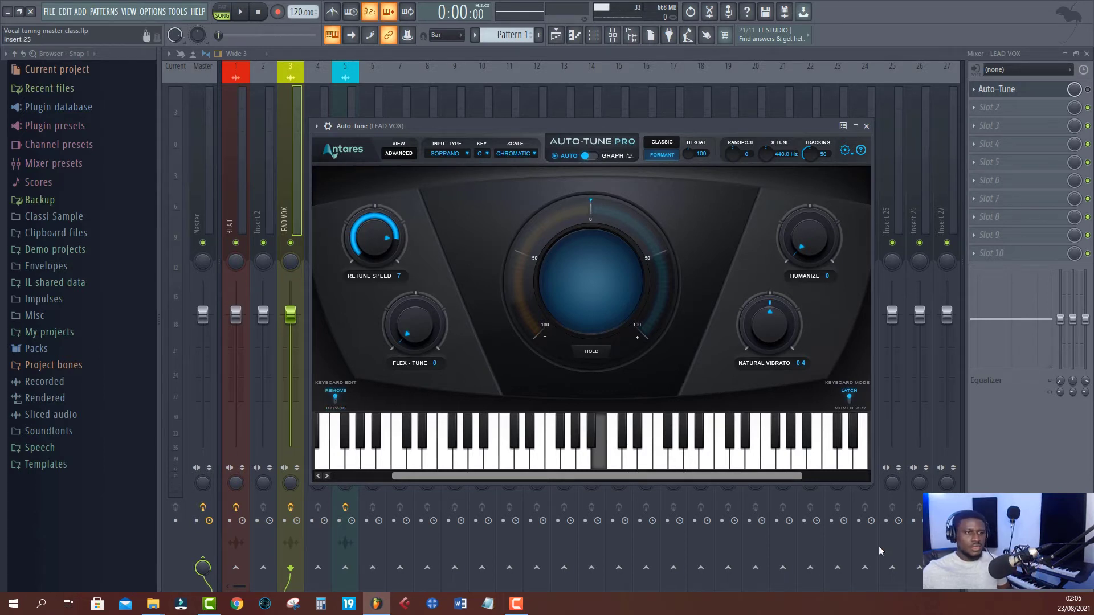
Try several scales, including Greek Chr, and set the scale to Major
click(514, 154)
click(517, 167)
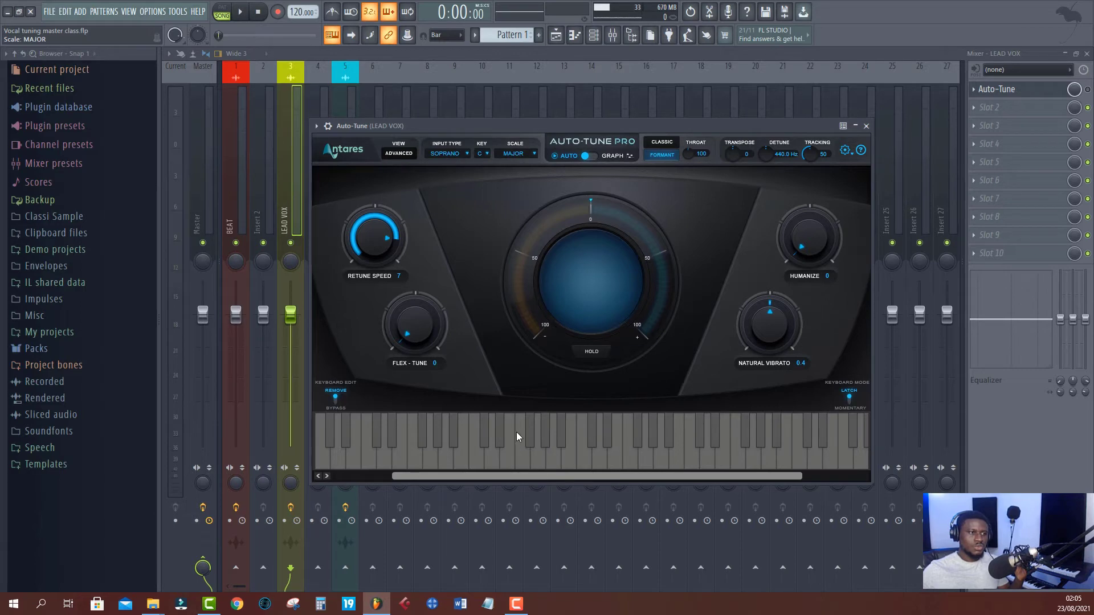
click(501, 153)
click(502, 167)
click(501, 154)
click(521, 228)
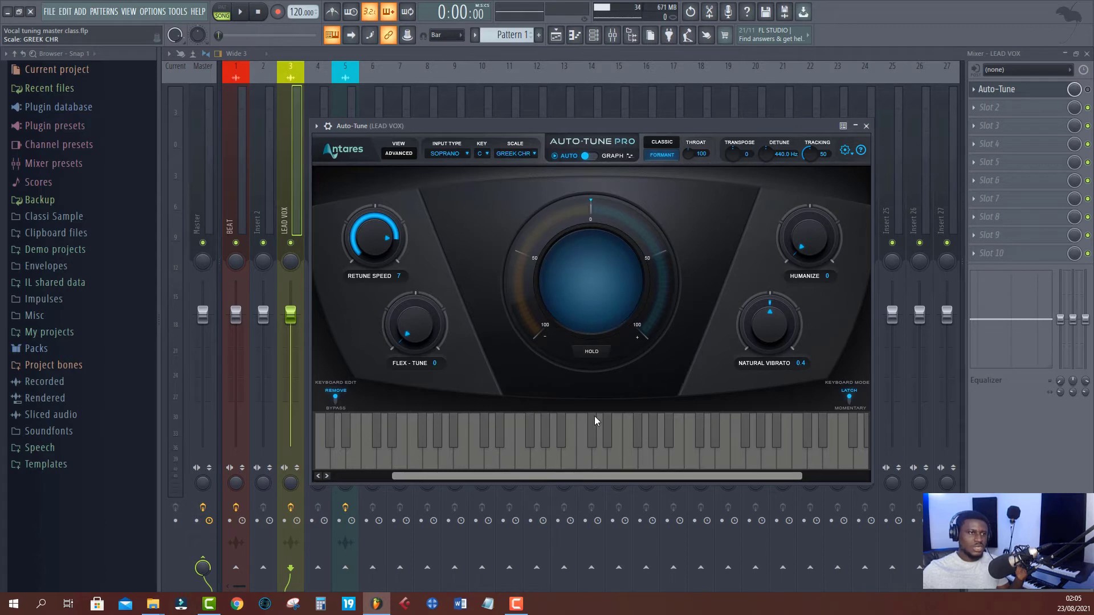
click(518, 153)
click(518, 158)
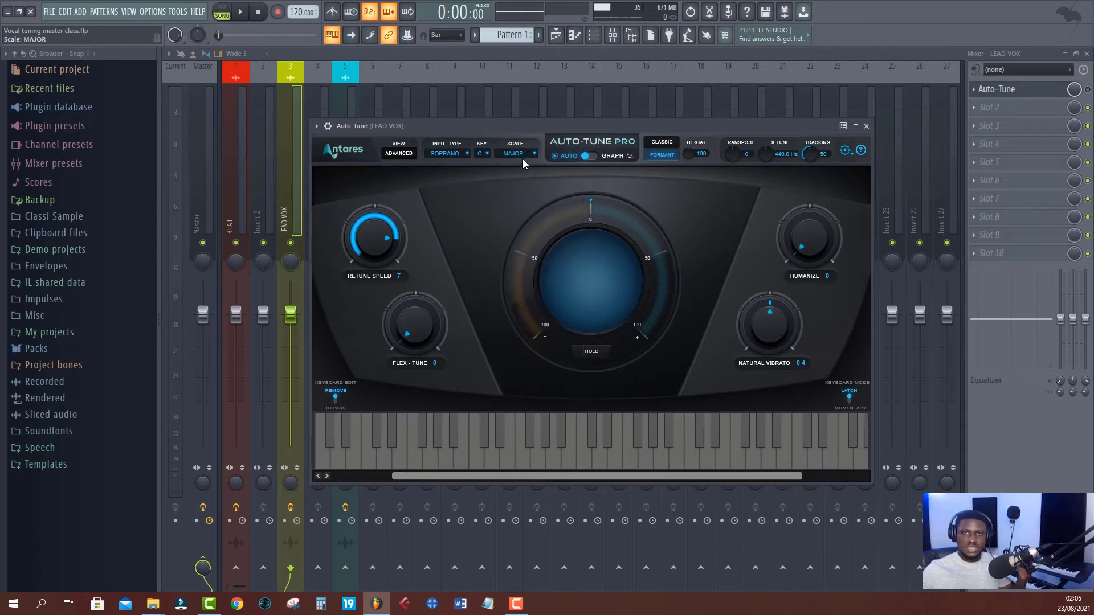
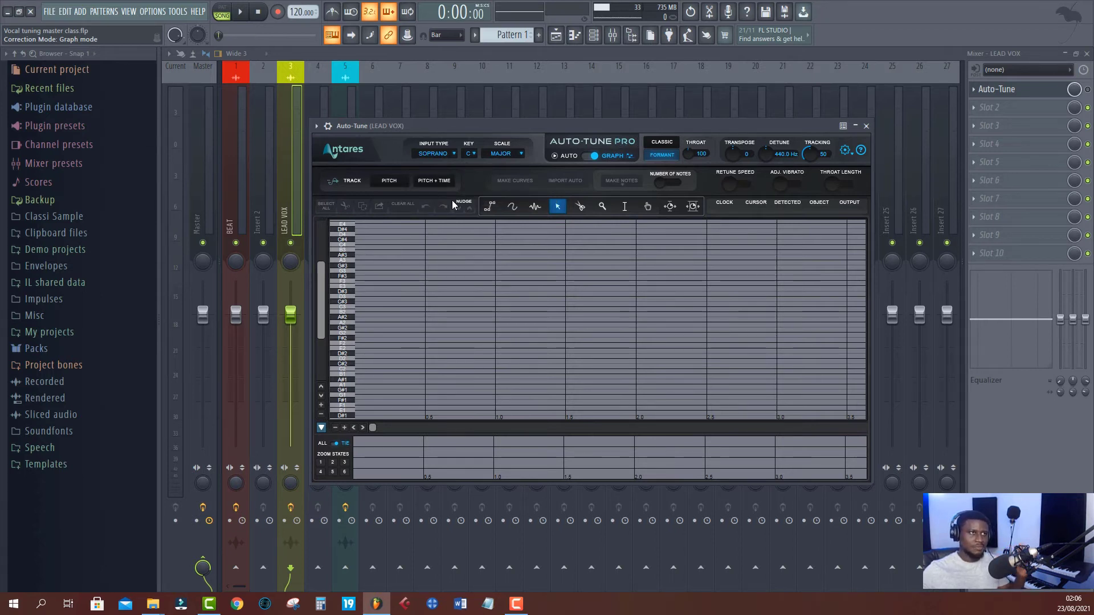
Try Pitch + Time tracking in Graph mode and turn it off again
click(432, 180)
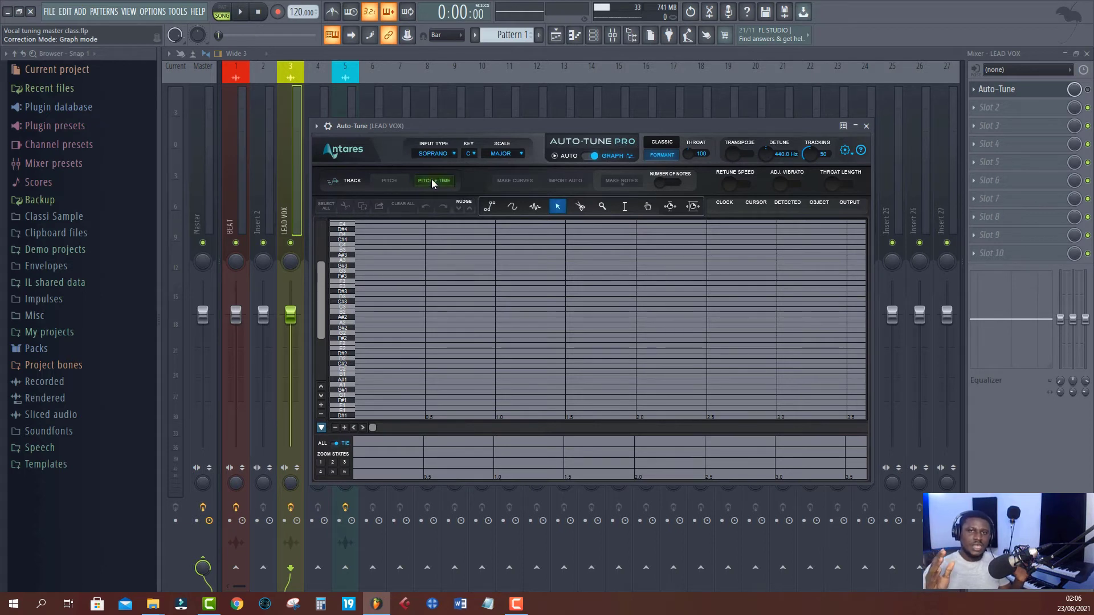
click(431, 180)
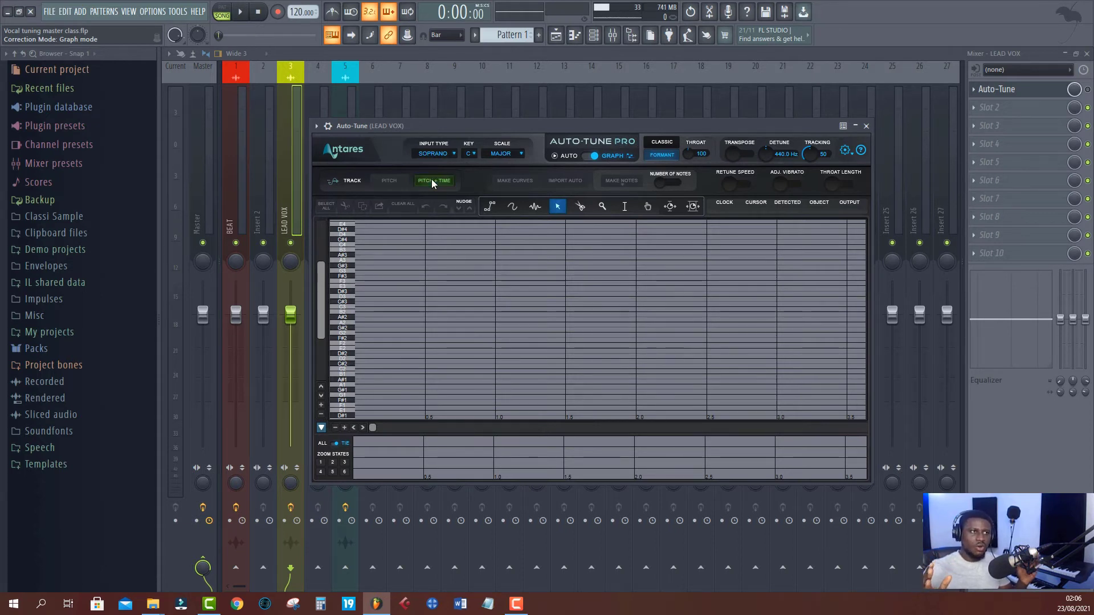
click(431, 180)
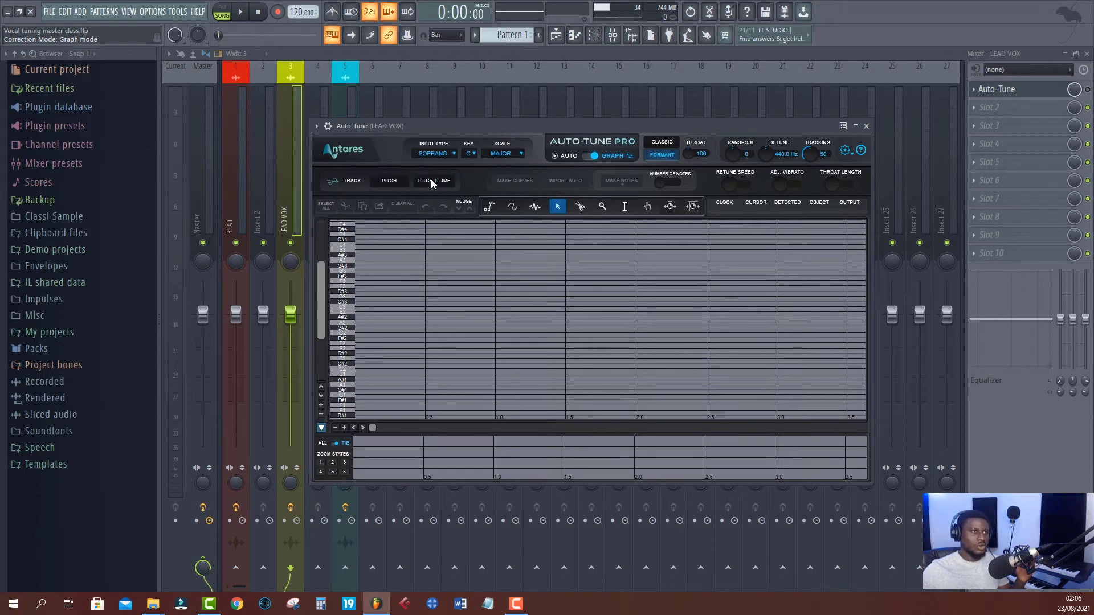
Try the Graph mode editing tools, including Curve, Note, Arrow, Magnifying Glass and I-Beam, and finish with the Line tool selected
click(489, 206)
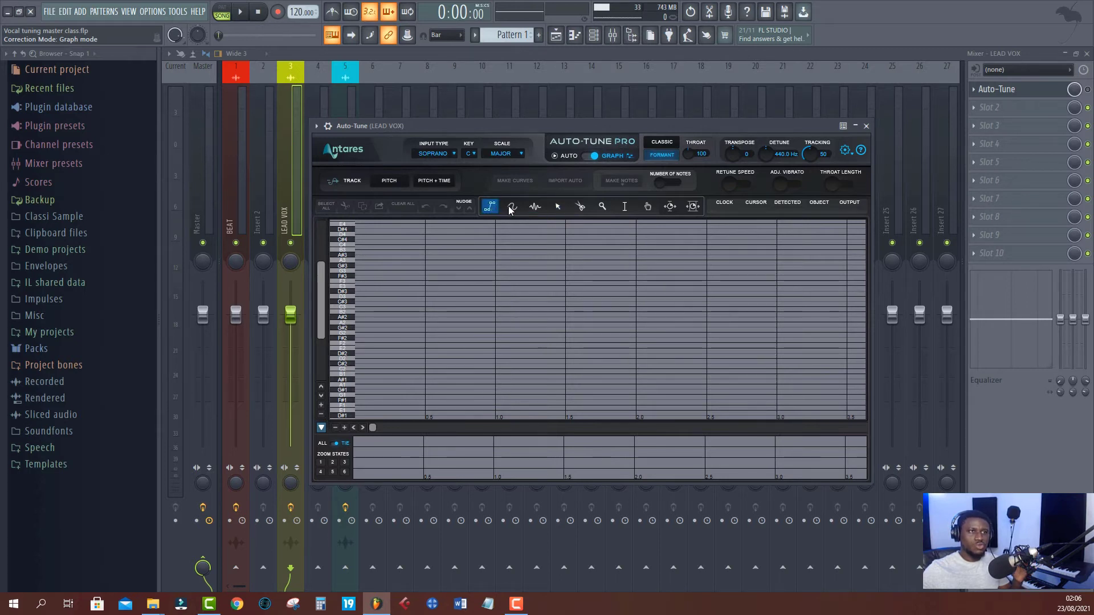
click(511, 208)
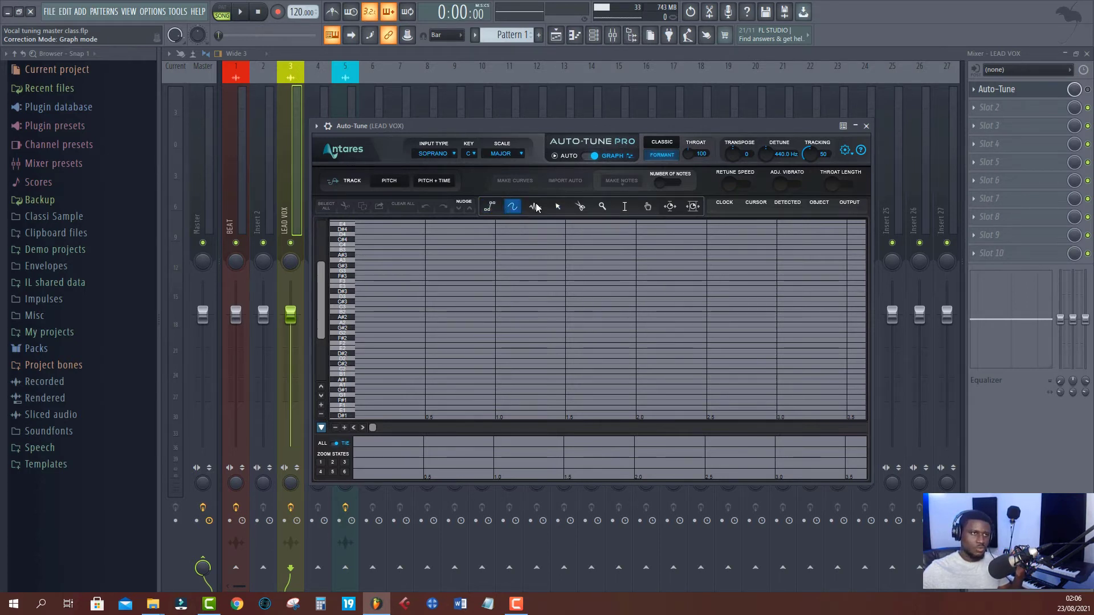
click(536, 207)
click(558, 206)
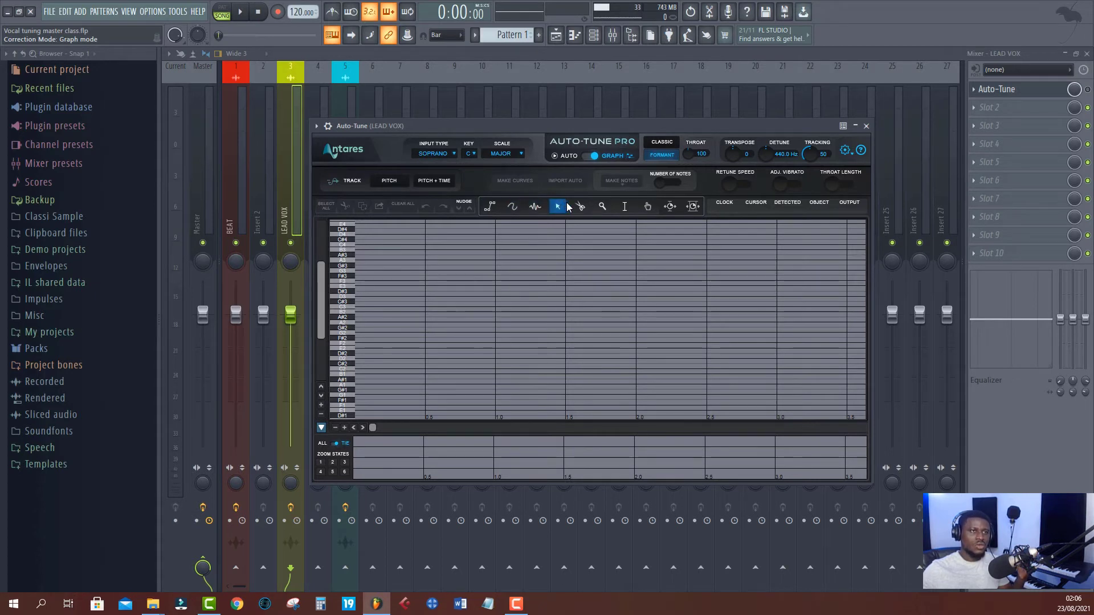
click(603, 206)
click(623, 206)
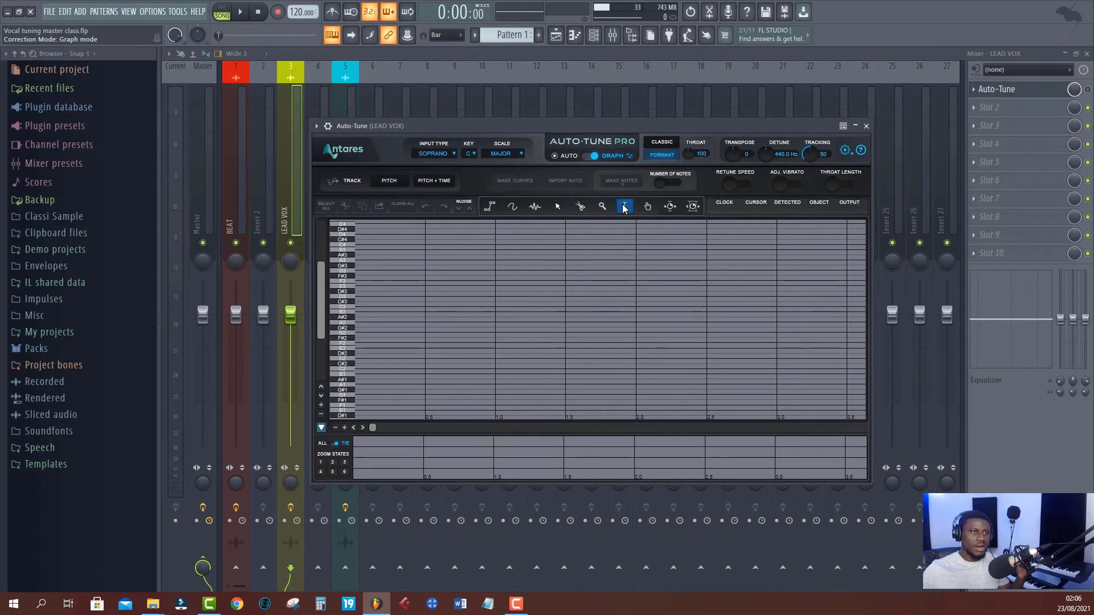
click(535, 206)
click(491, 205)
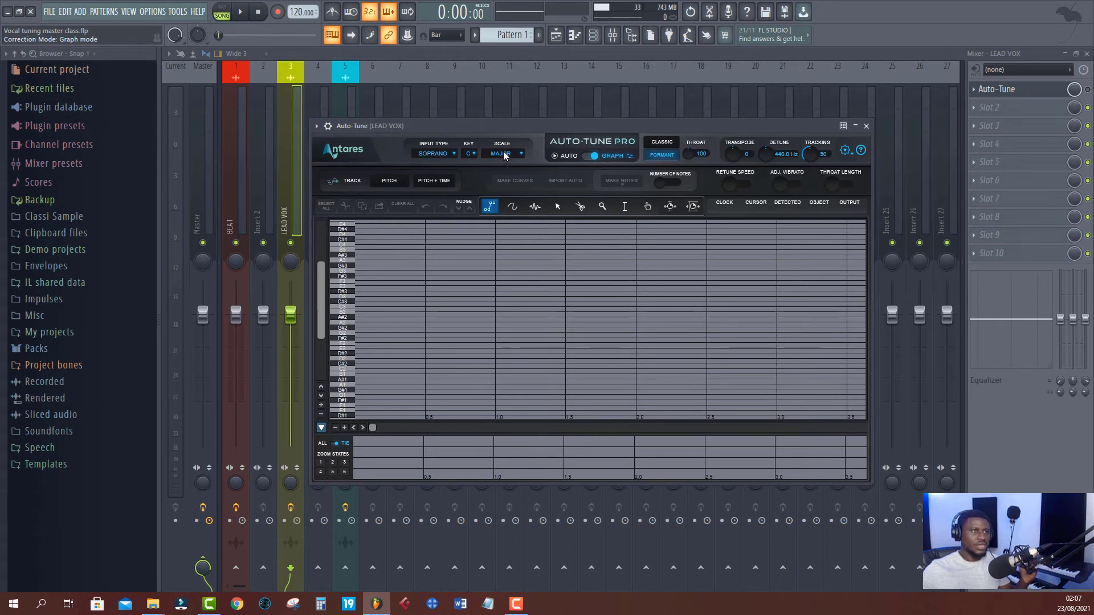
Switch the correction mode to Auto and review the available input types, keeping Soprano
click(591, 156)
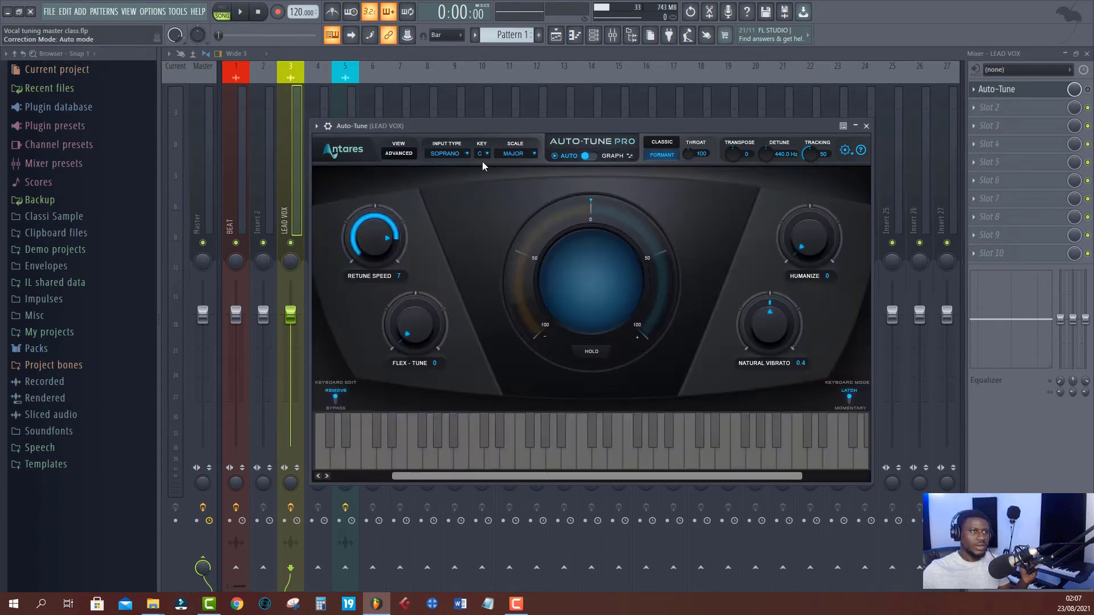
click(447, 153)
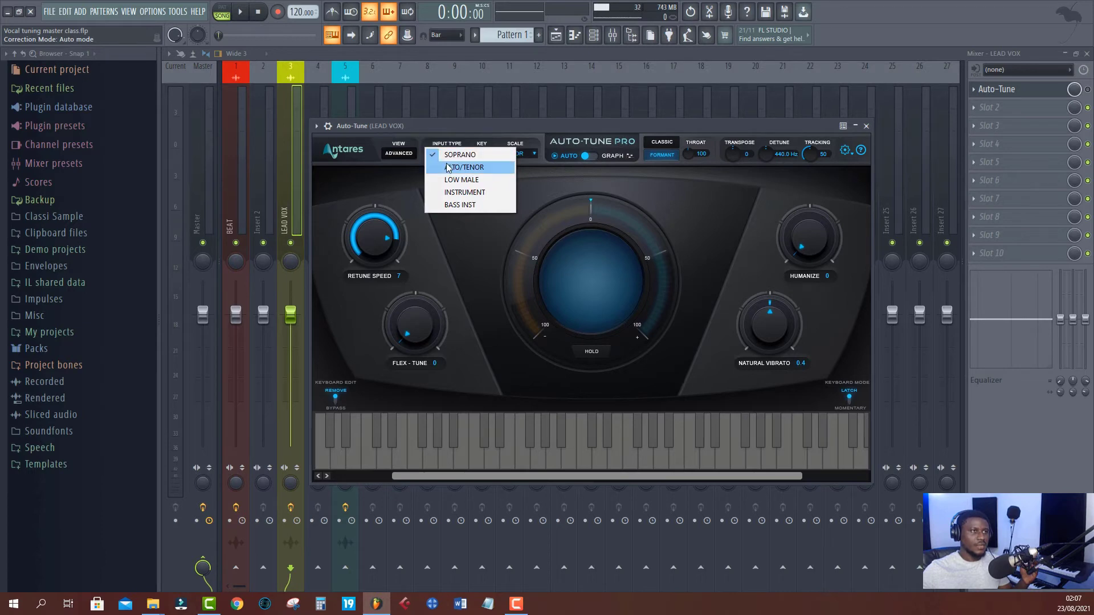
click(524, 154)
click(423, 153)
click(408, 153)
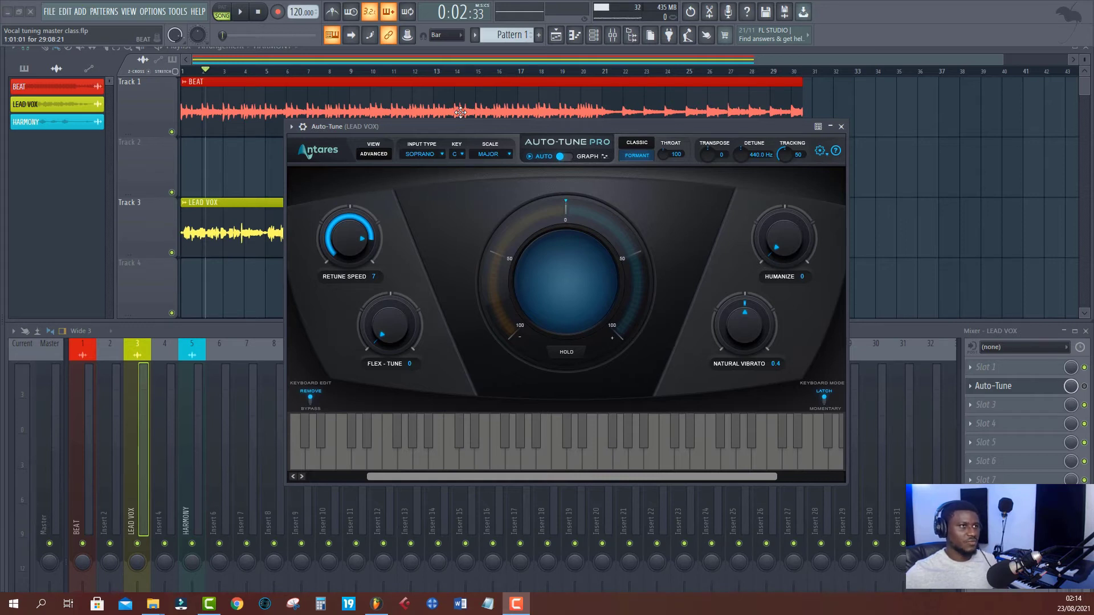
Move the Auto-Tune window clear of the beat clip in the playlist and bring the mixer to the front
drag(422, 123, 474, 107)
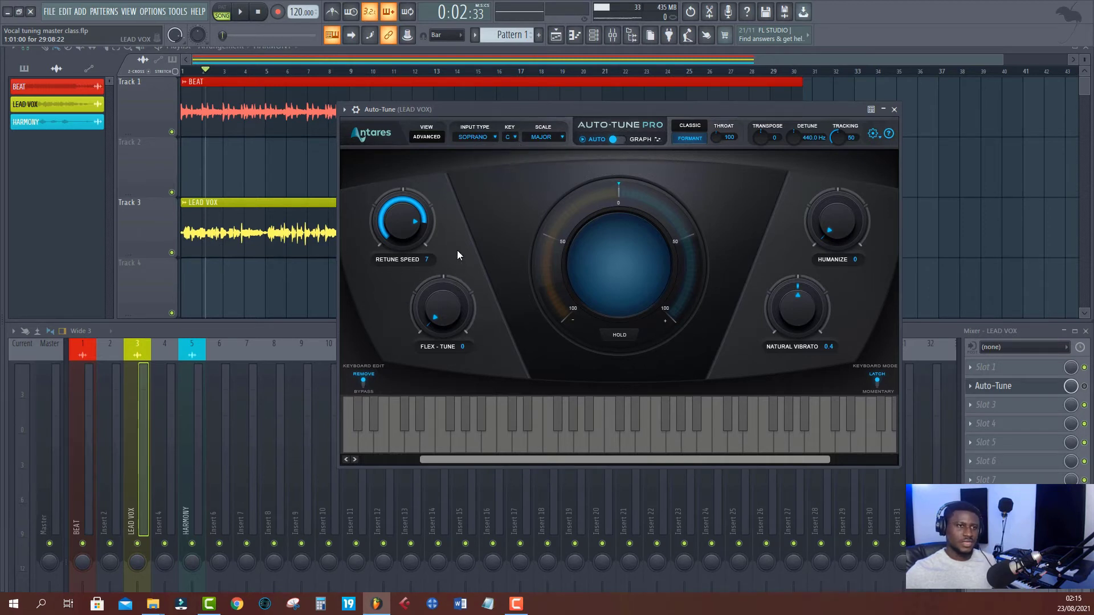
drag(371, 108, 420, 182)
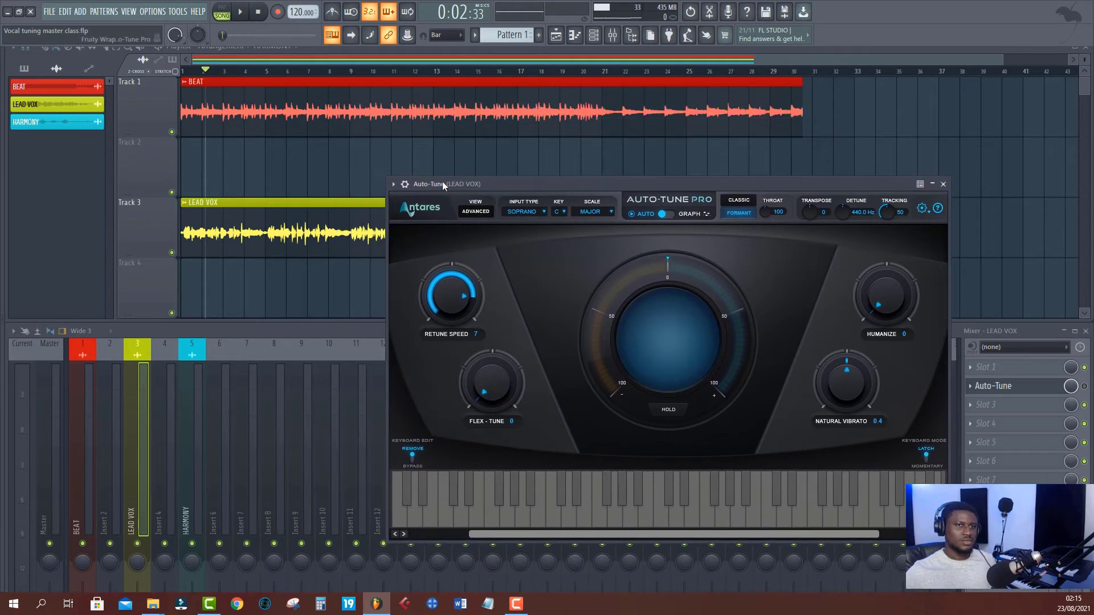
click(1084, 386)
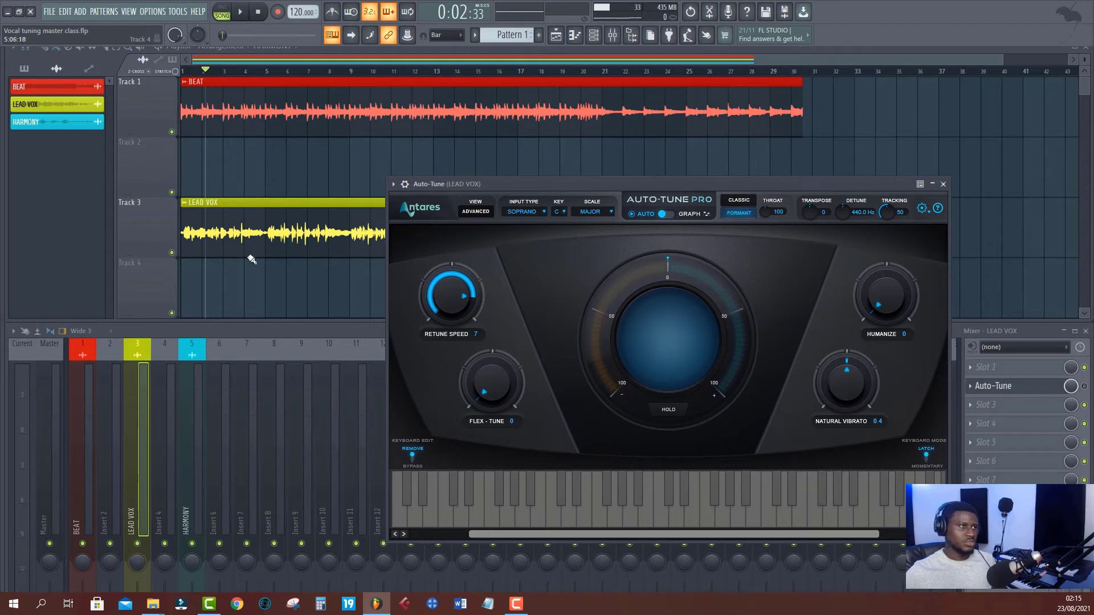
click(313, 336)
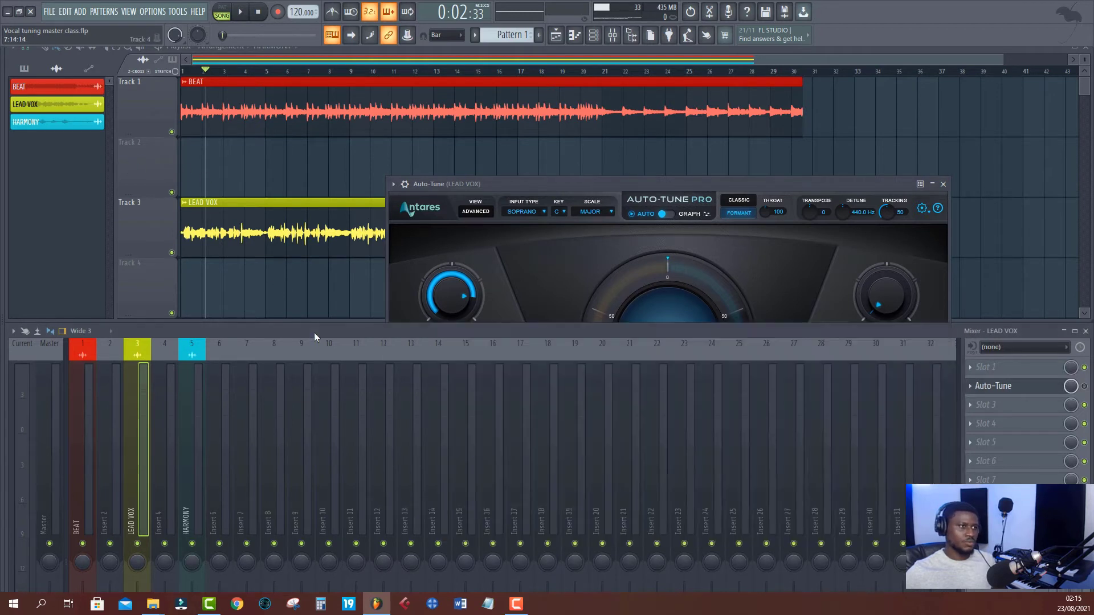
Play the song and reduce the playlist track height so the BEAT, LEAD VOX and HARMONY clips all fit
key(space)
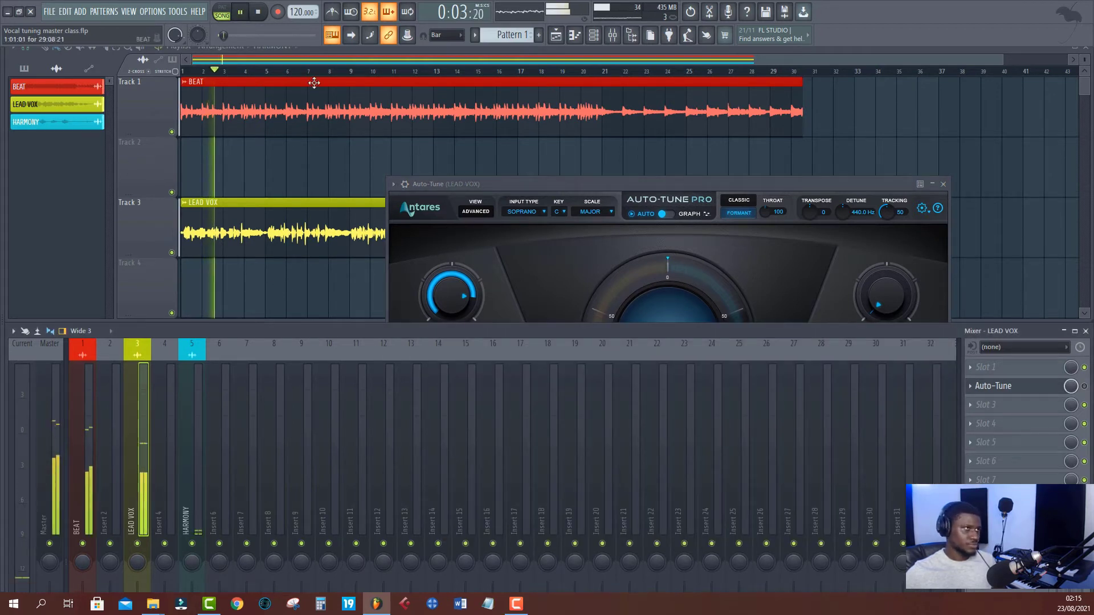
key(space)
key(space)
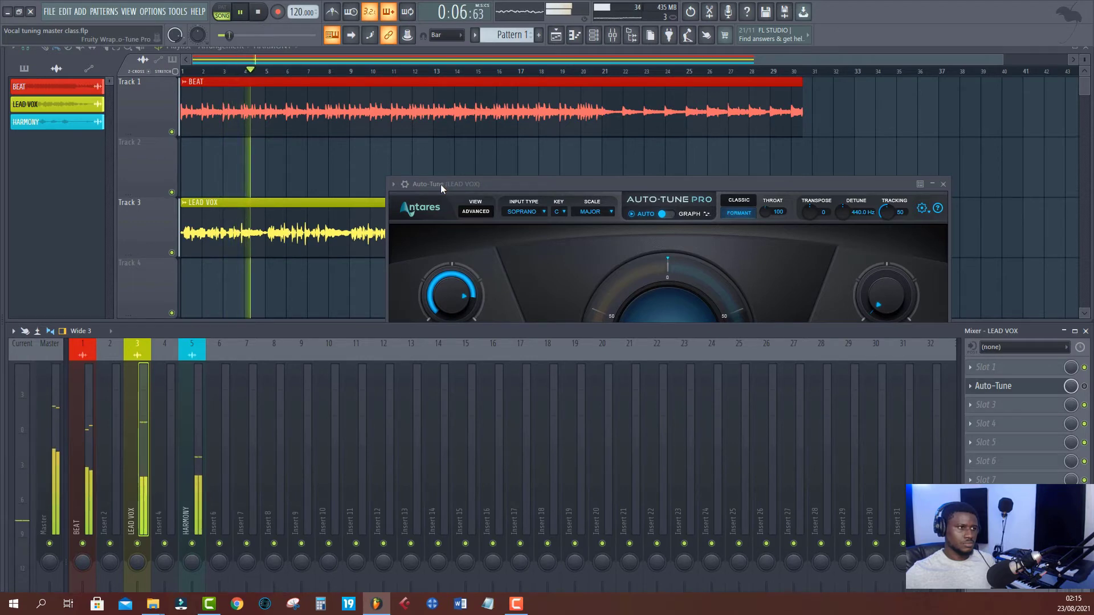
scroll(262, 197, down, 1)
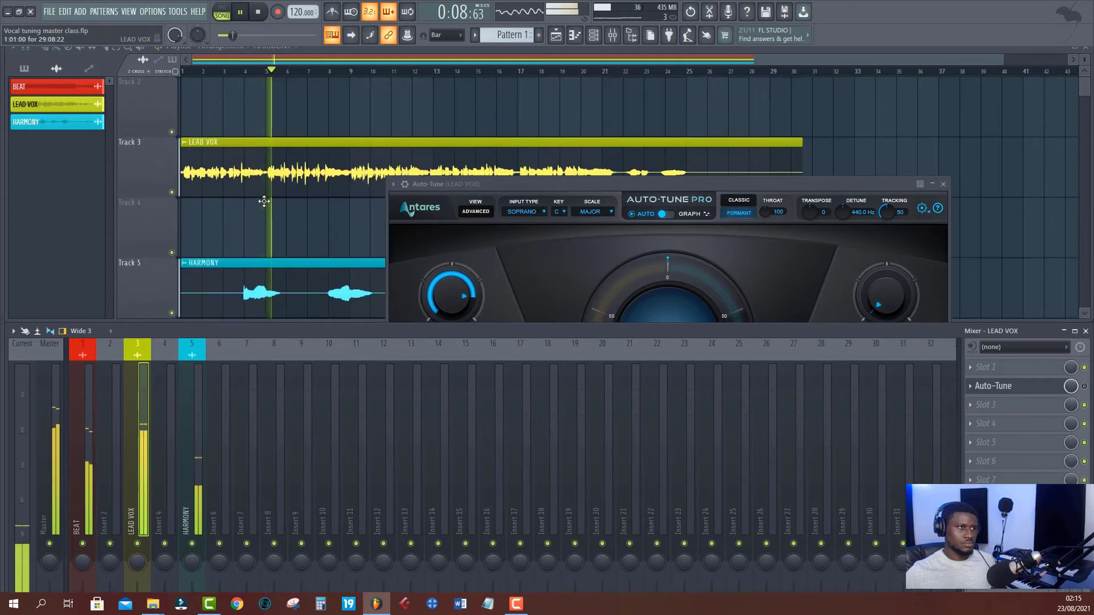
drag(1084, 59, 1084, 79)
scroll(692, 178, up, 1)
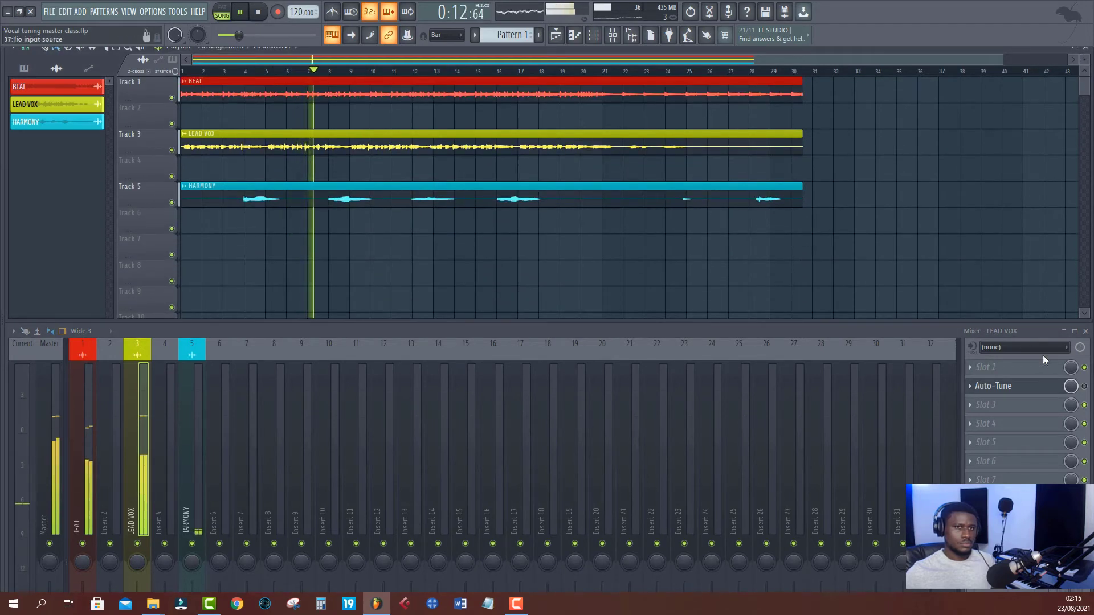
Bring the LEAD VOX Auto-Tune window forward, place it below the playlist clips, and stop the song
click(1054, 385)
drag(624, 183, 557, 248)
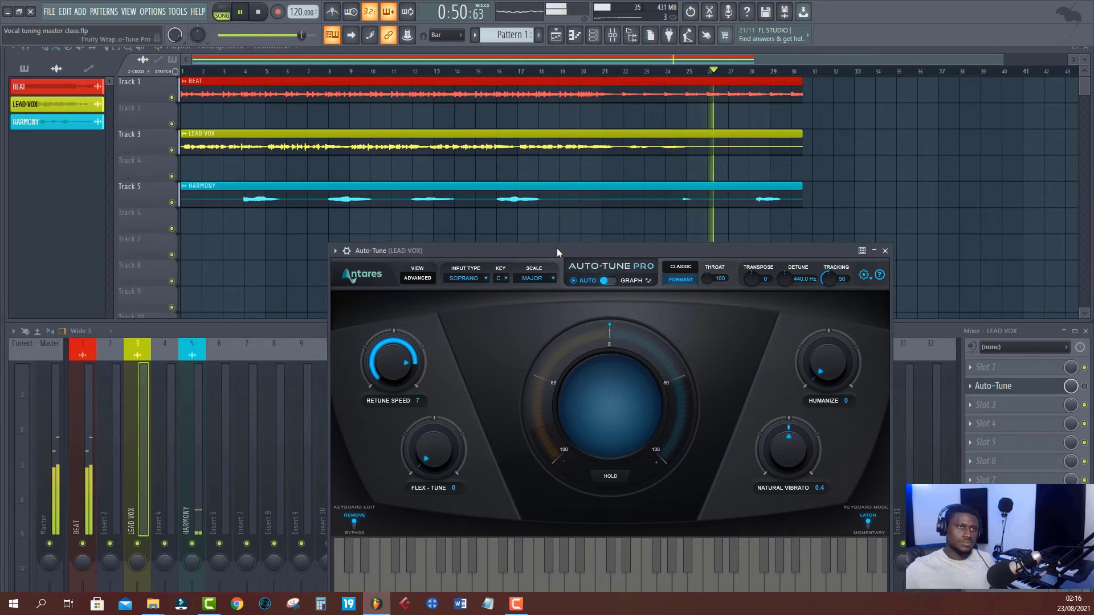
key(space)
drag(590, 245, 594, 216)
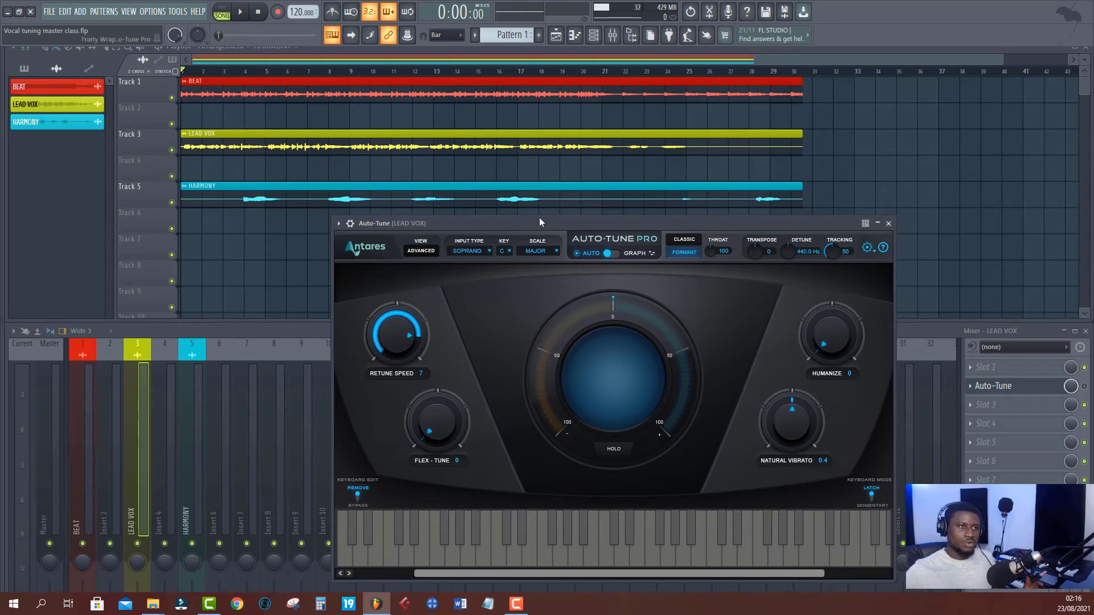
Open Auto-Key on the BEAT mixer track, move its window to the middle, and restart the key detection
click(77, 472)
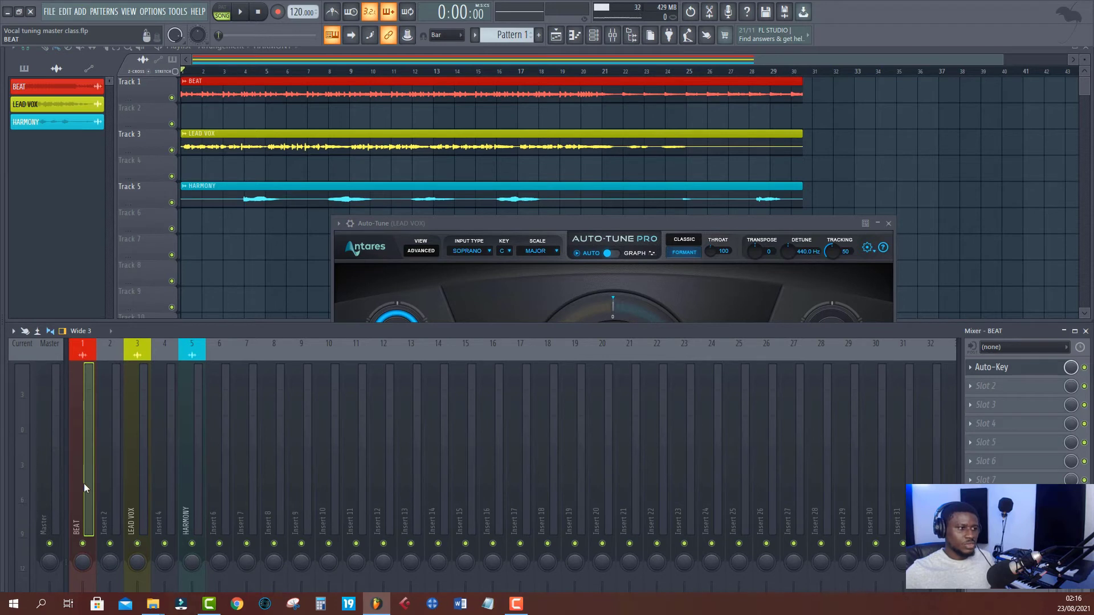
click(1028, 373)
drag(183, 163, 526, 210)
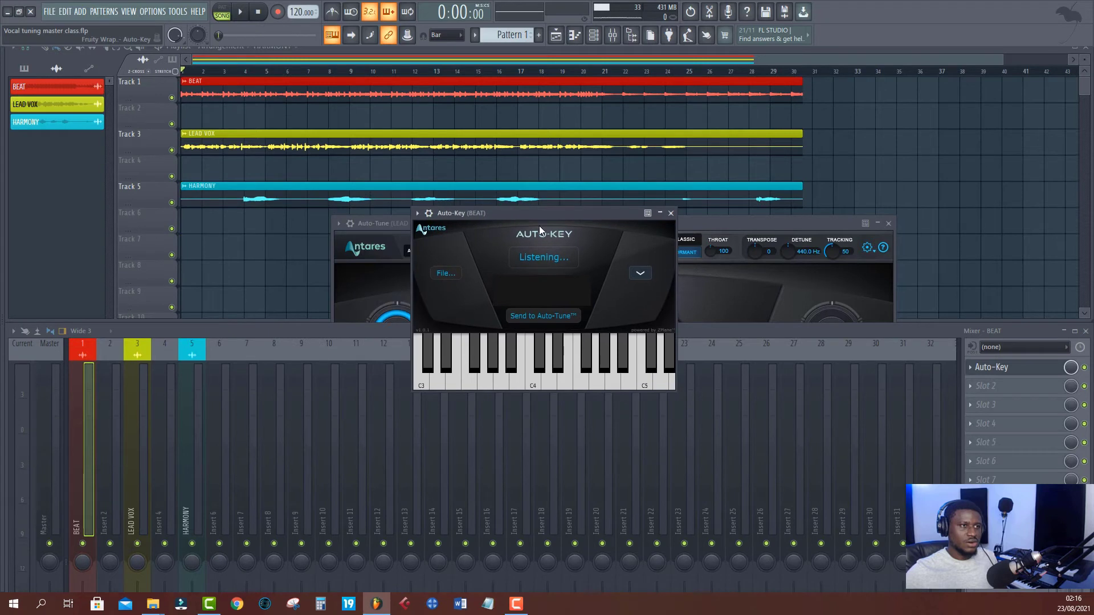
click(546, 260)
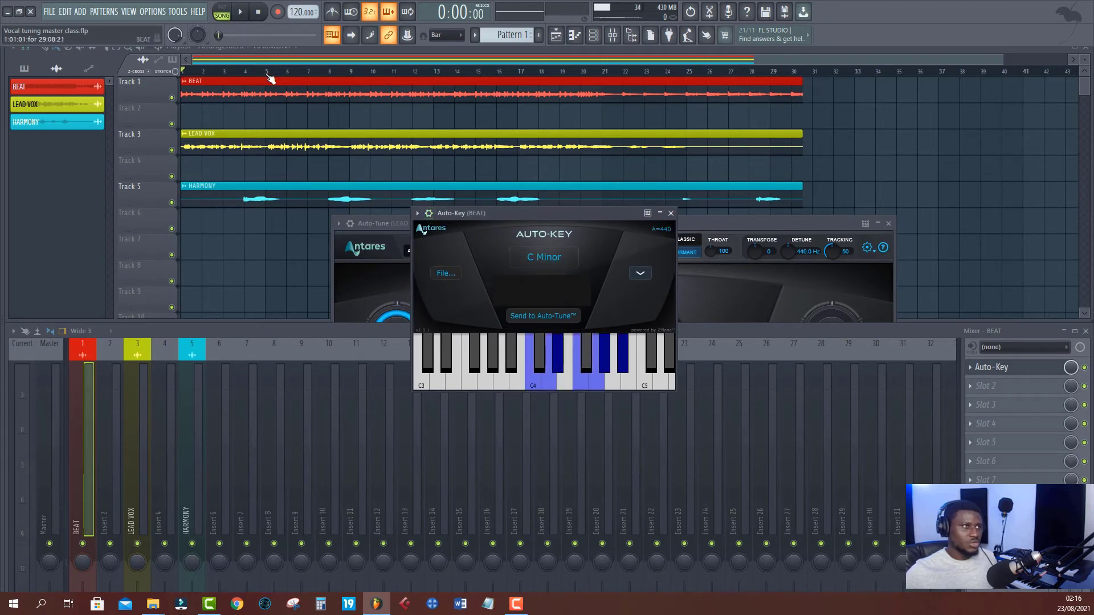
Play the song twice from the start so Auto-Key analyses the beat's key, stopping playback after each pass
click(259, 15)
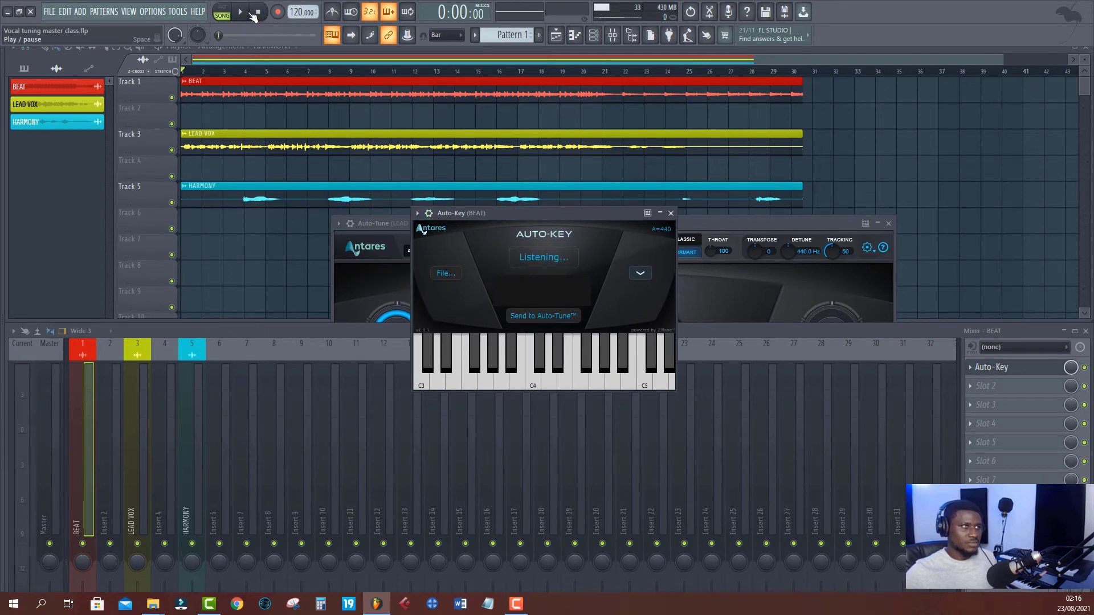
click(244, 13)
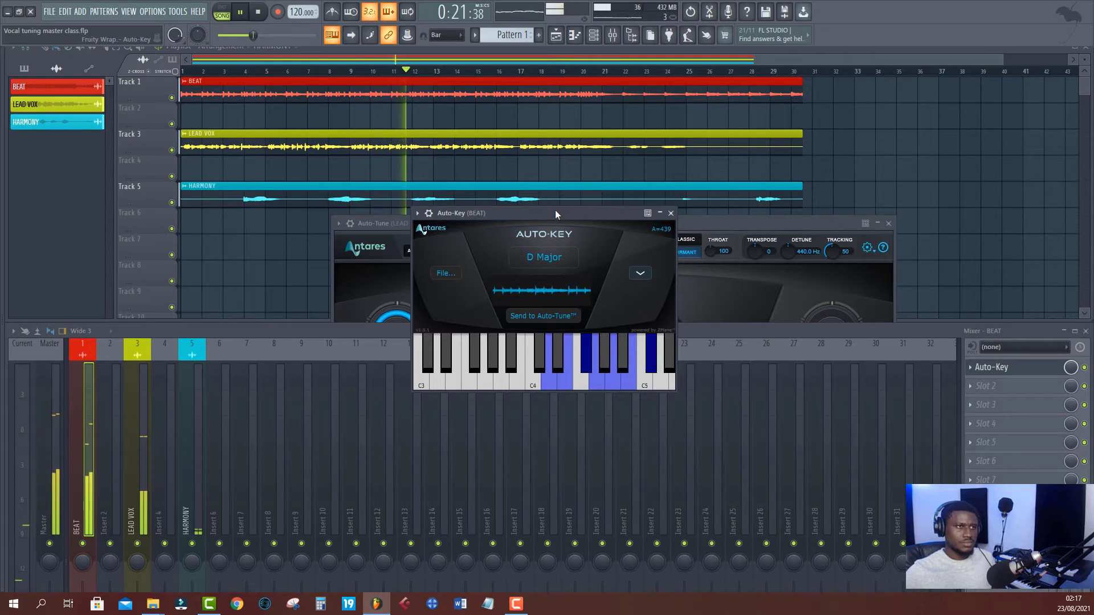
key(space)
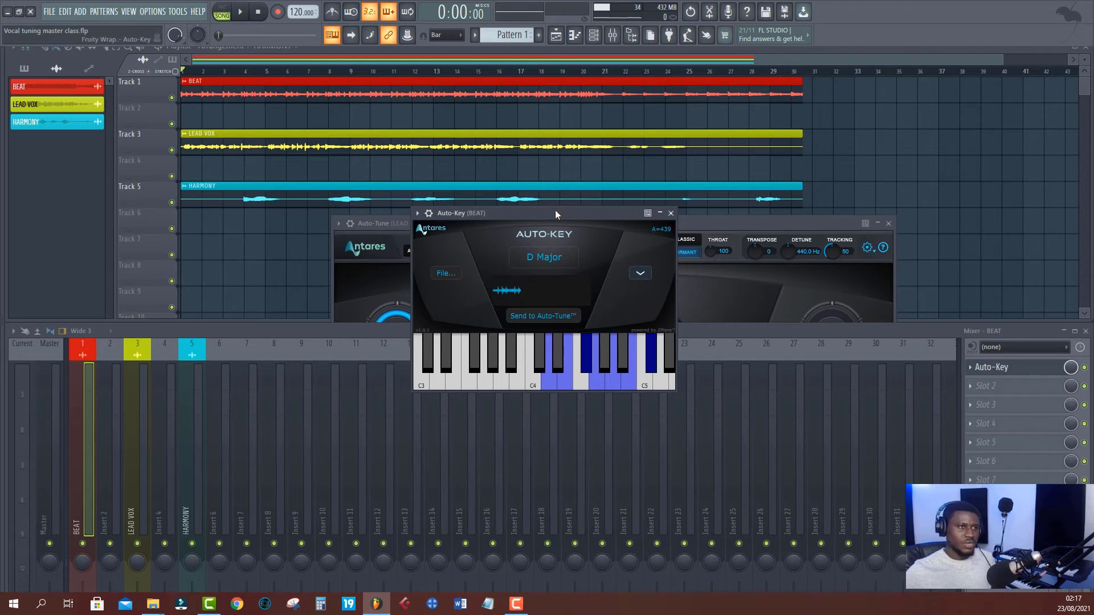
key(space)
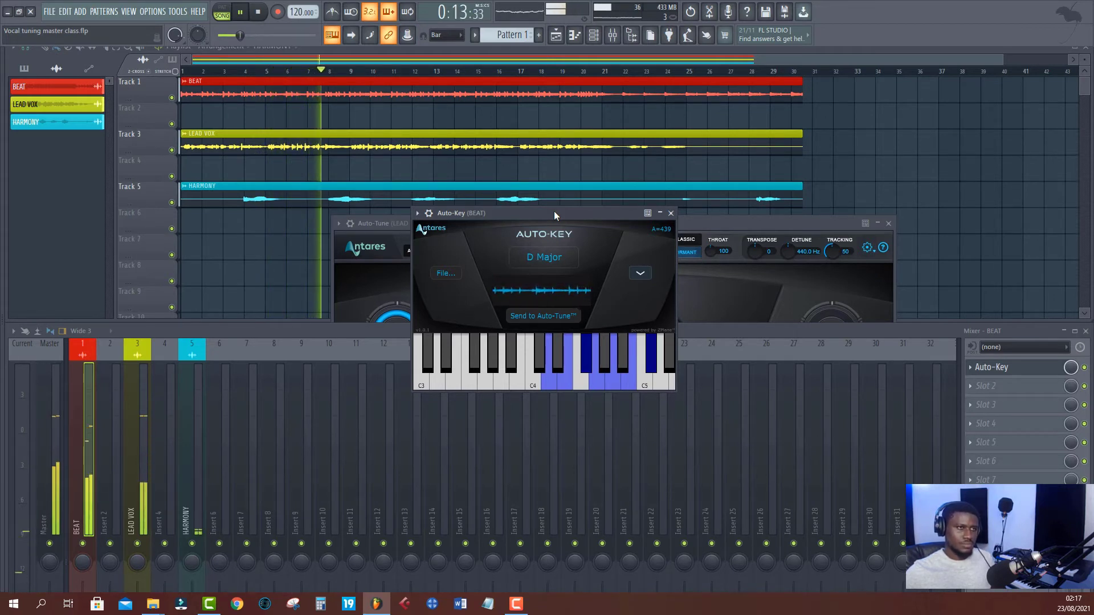
drag(555, 213, 573, 227)
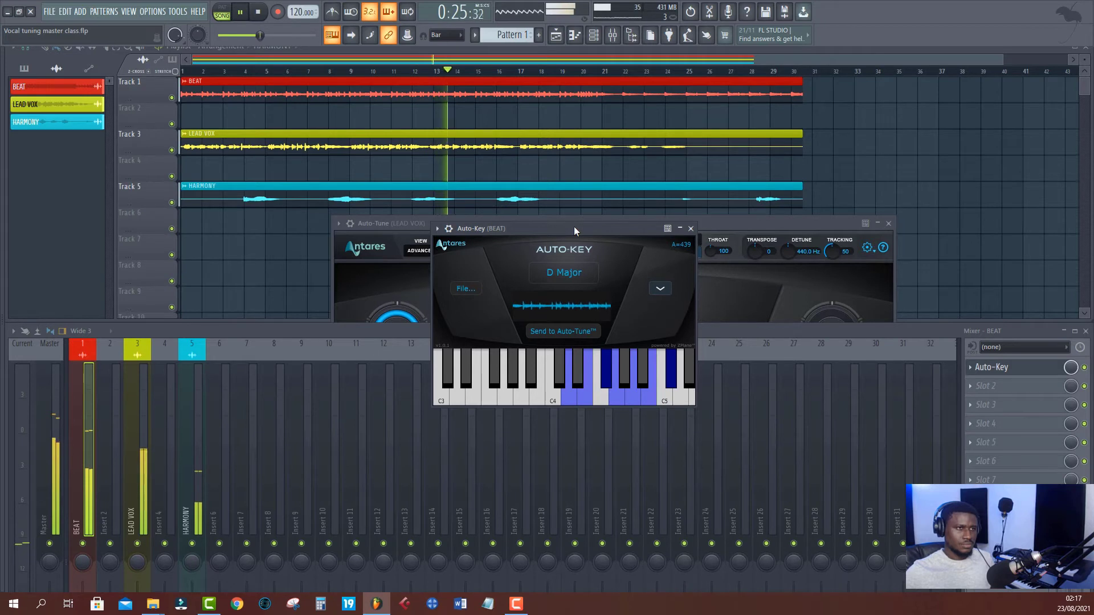
key(space)
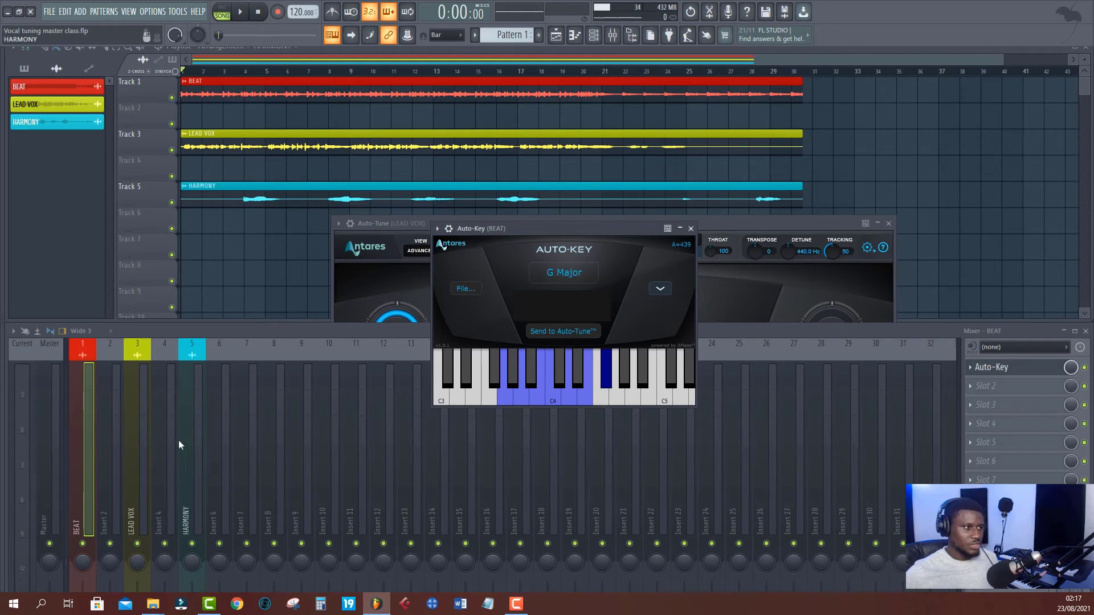
Open Auto-Tune on the LEAD VOX mixer track and set its key to G
click(142, 482)
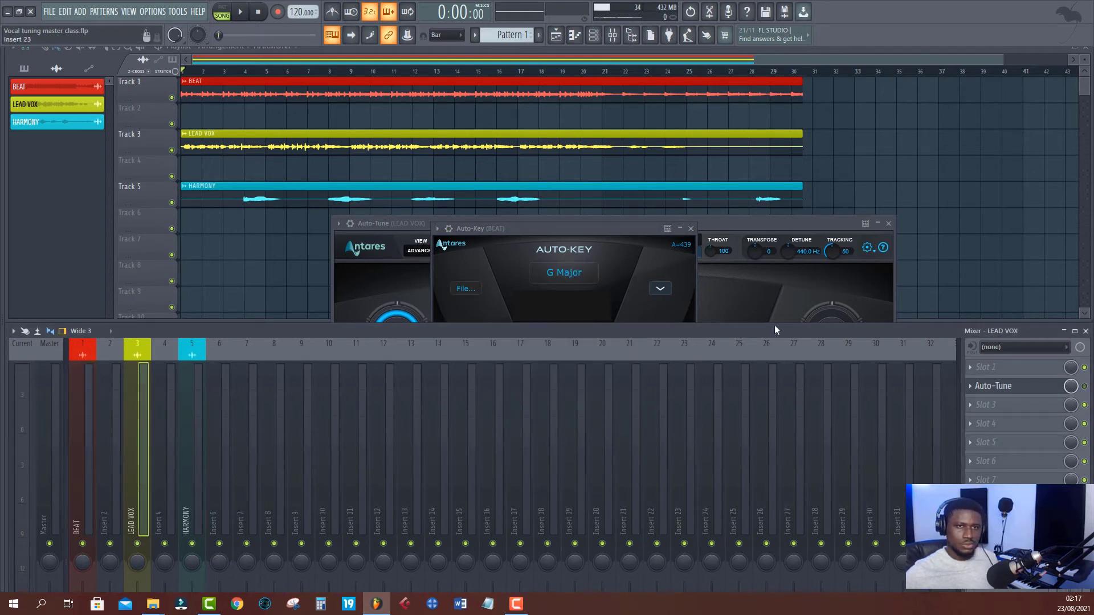
click(1000, 386)
click(1000, 386)
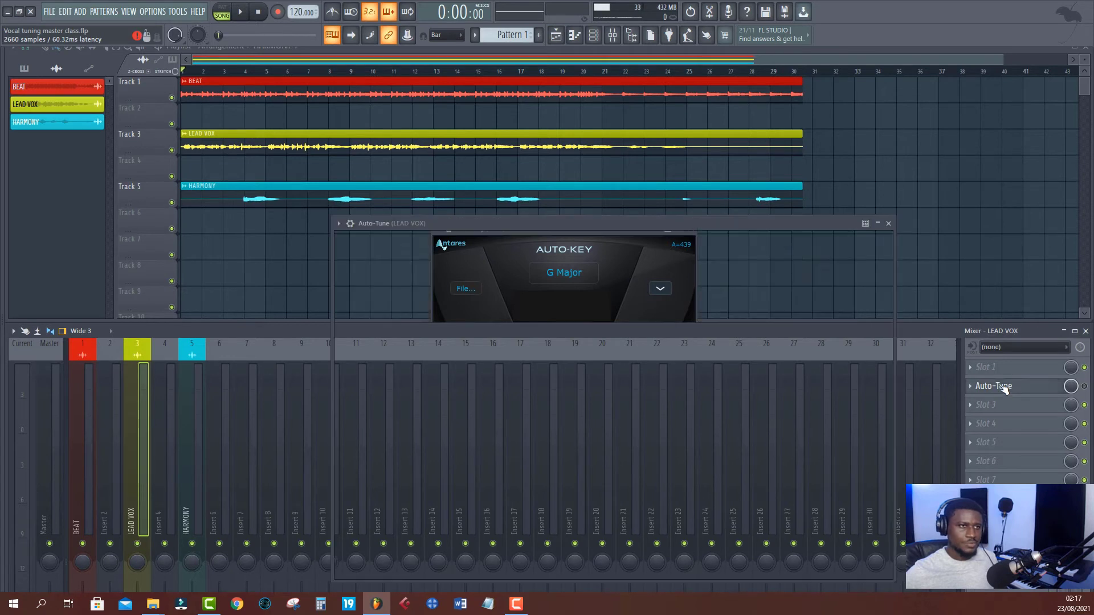
click(507, 254)
click(523, 338)
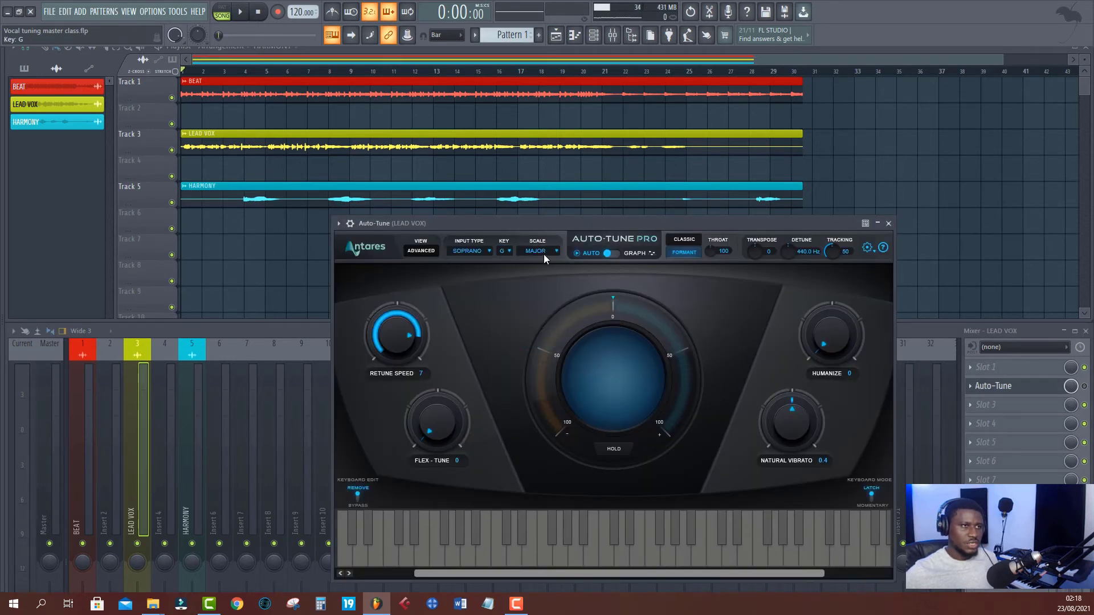
Keep the LEAD VOX Auto-Tune scale on Major and set its input type to Low Male
click(543, 255)
click(543, 235)
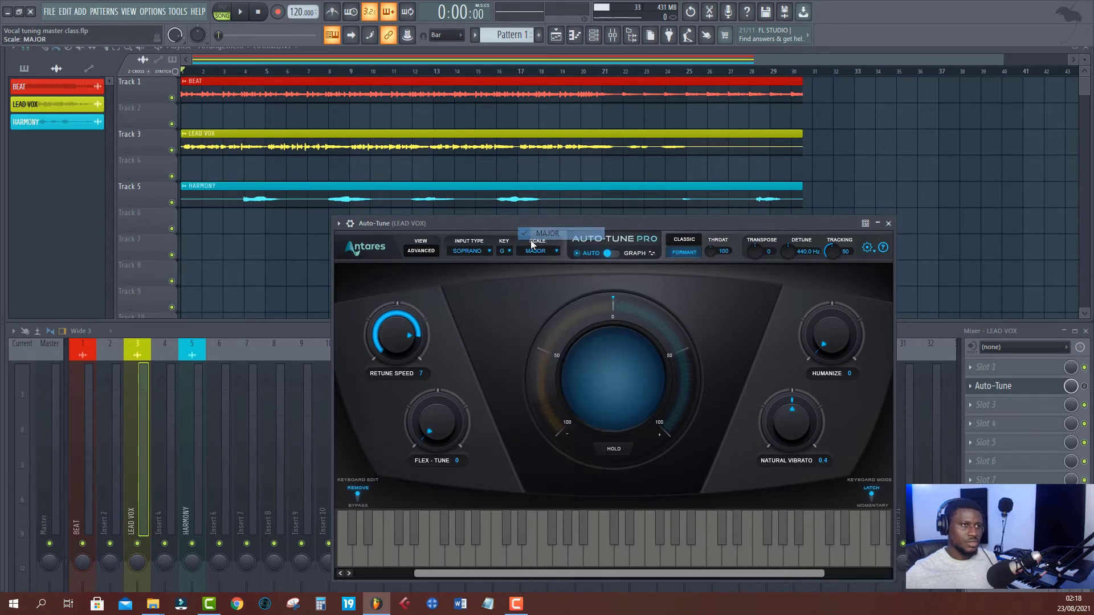
click(467, 252)
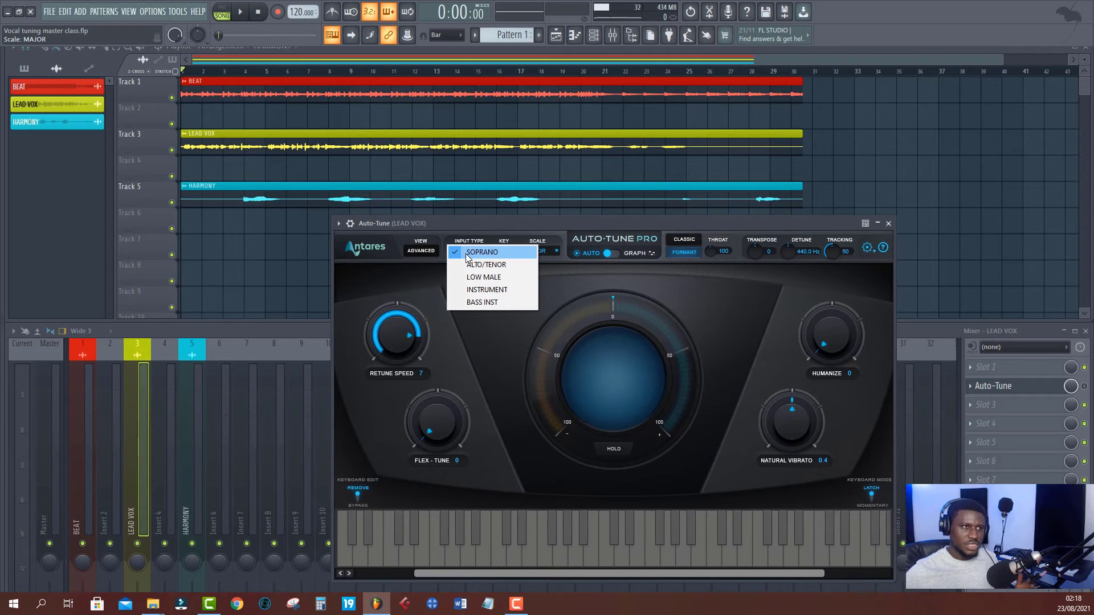
click(475, 278)
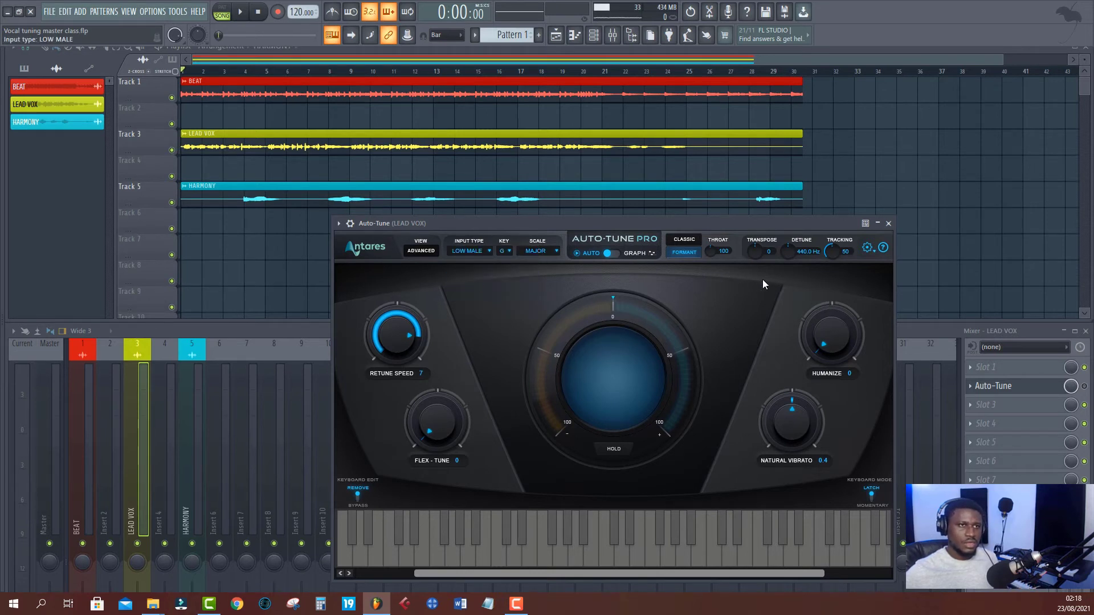
Enable the Auto-Tune effect on the LEAD VOX mixer track and play the song from the start to hear the tuned vocal
click(1085, 387)
click(586, 225)
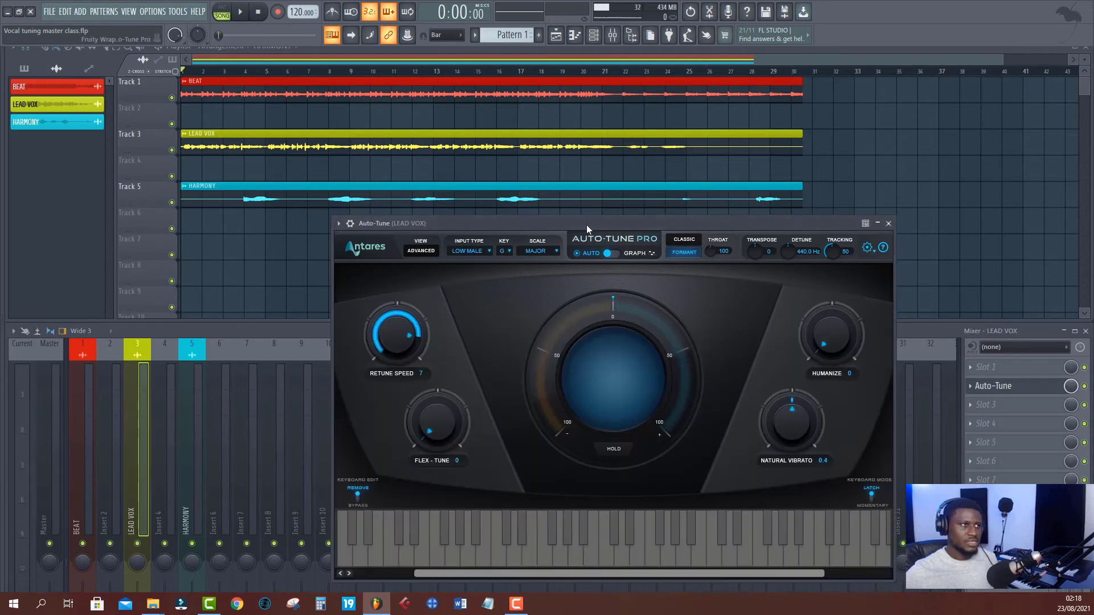
key(space)
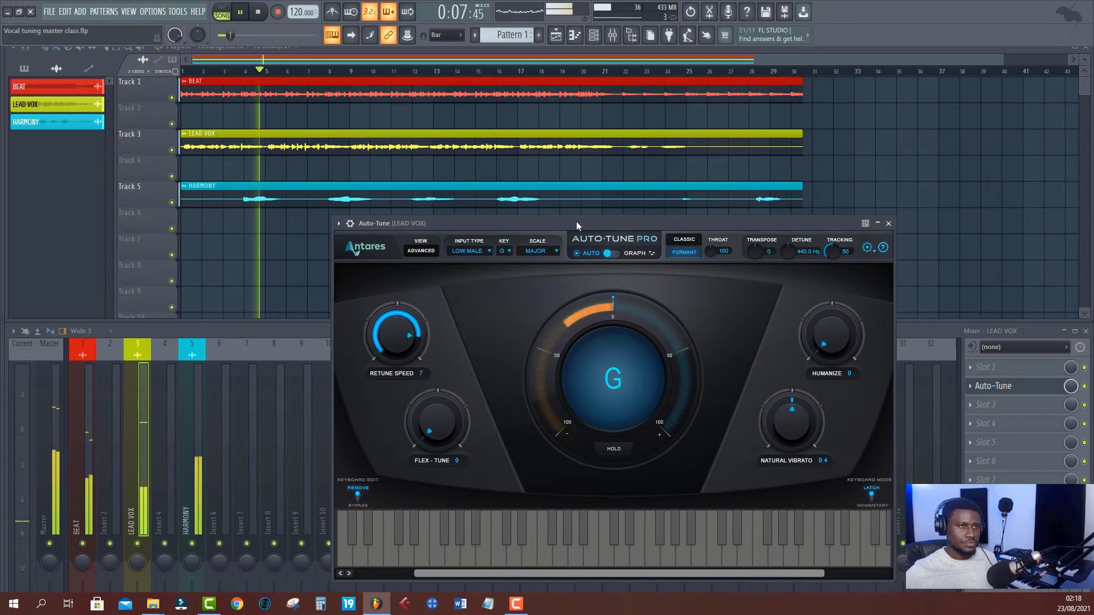
key(space)
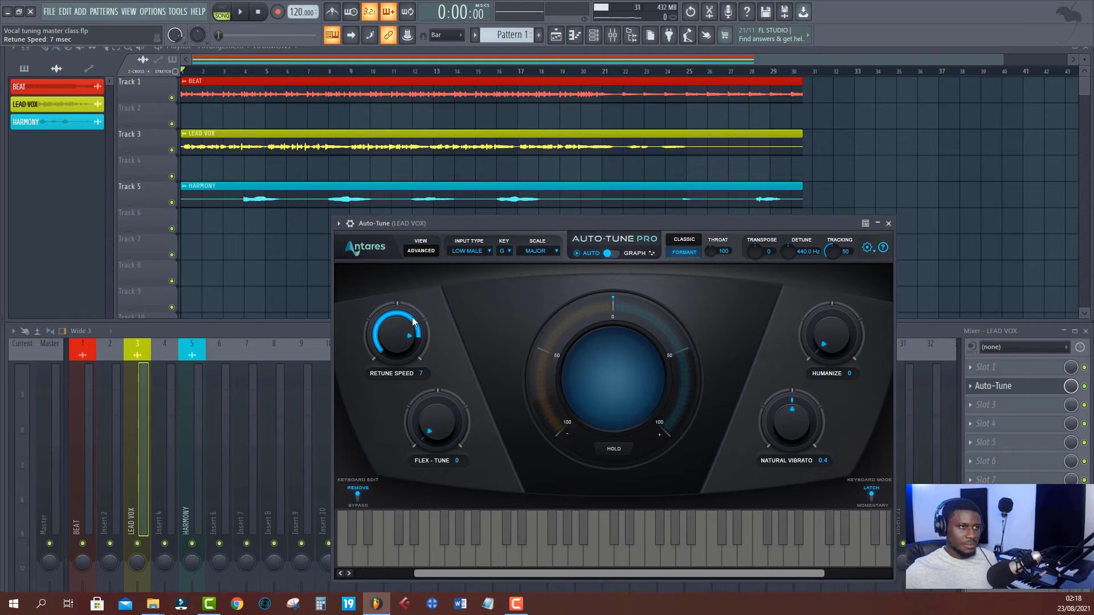
Set Auto-Tune's Retune Speed to 0 and audition the lead vocal with the song playing
drag(414, 317, 423, 299)
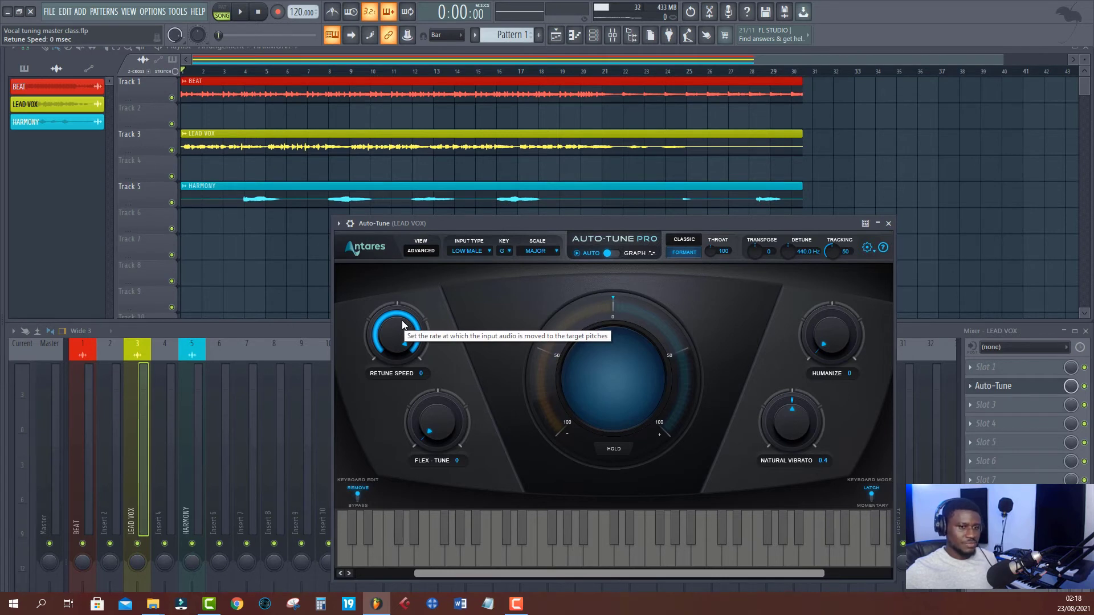
key(space)
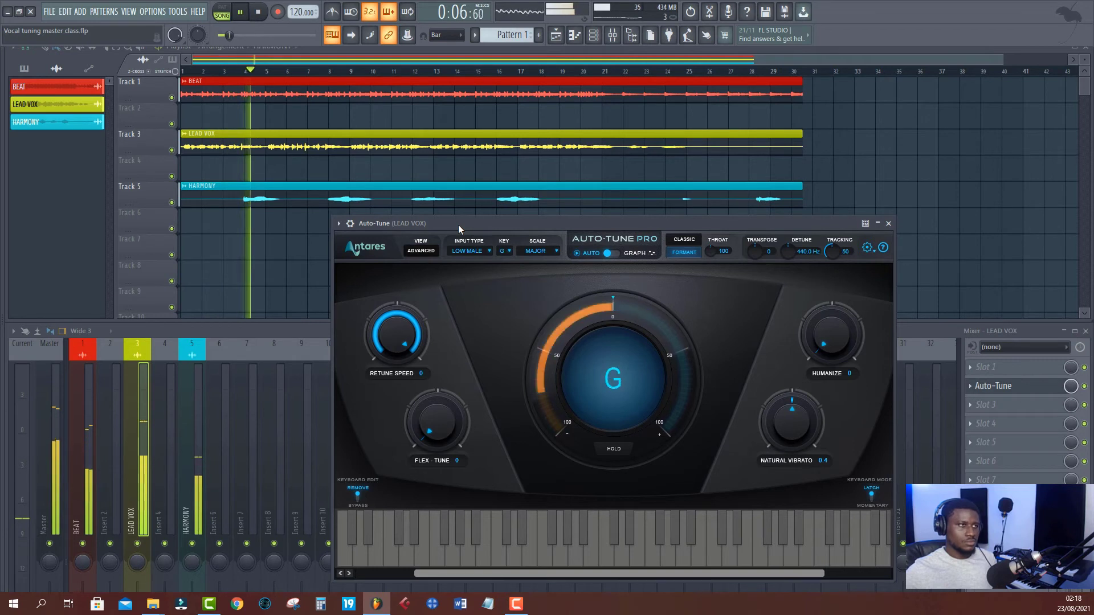
key(space)
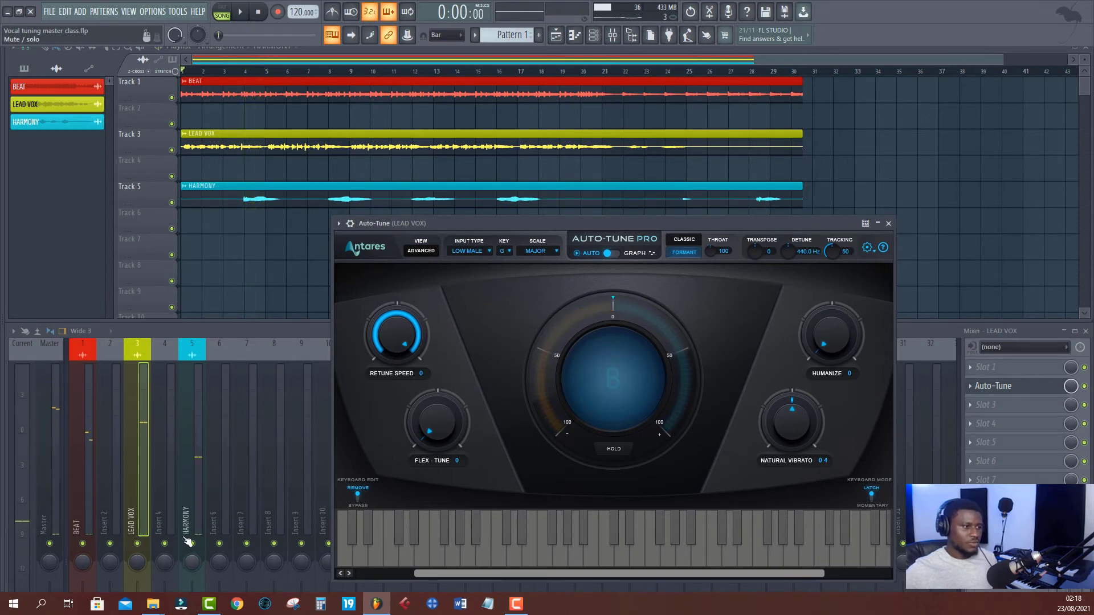
Mute the HARMONY mixer track and play the song from the start to hear only the lead vocal over the beat
click(199, 550)
click(513, 223)
key(space)
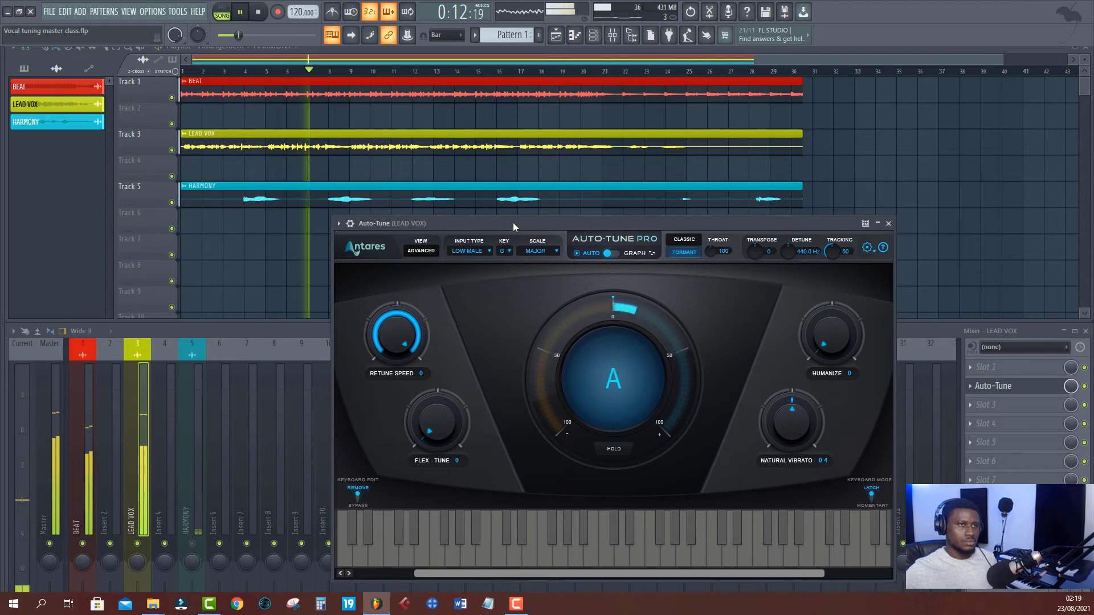
key(space)
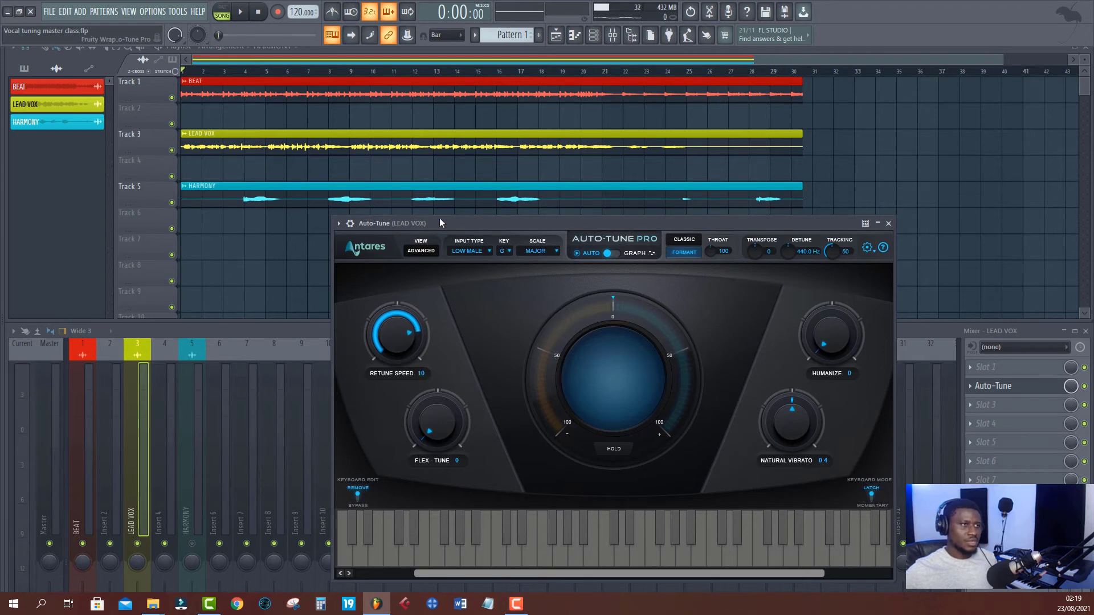
Compare Retune Speed values of 10 and 4 while playing the song, and settle on 1
key(space)
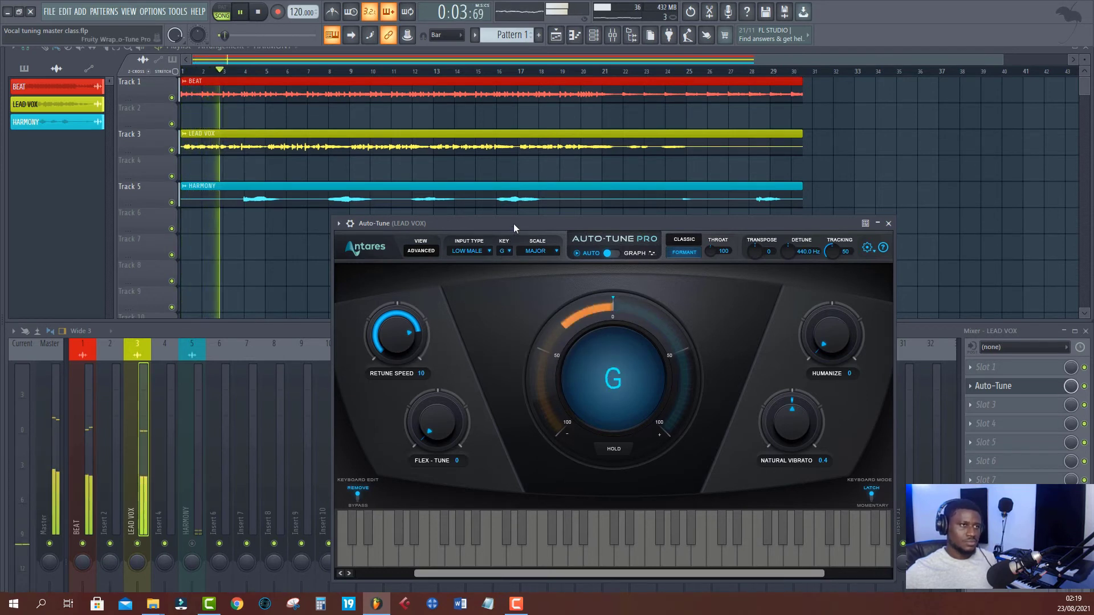
key(space)
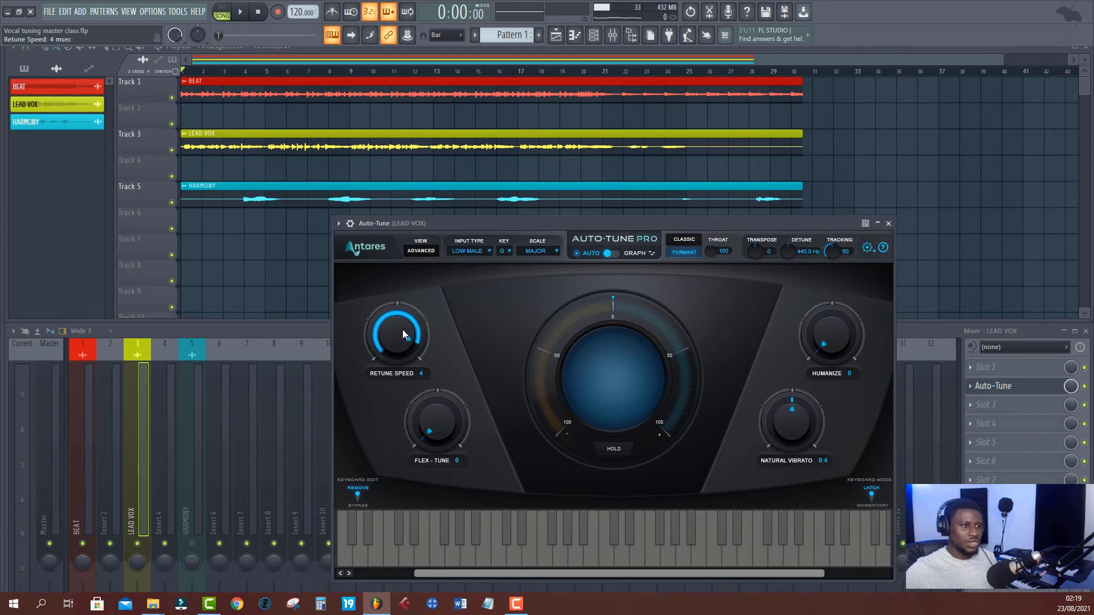
key(space)
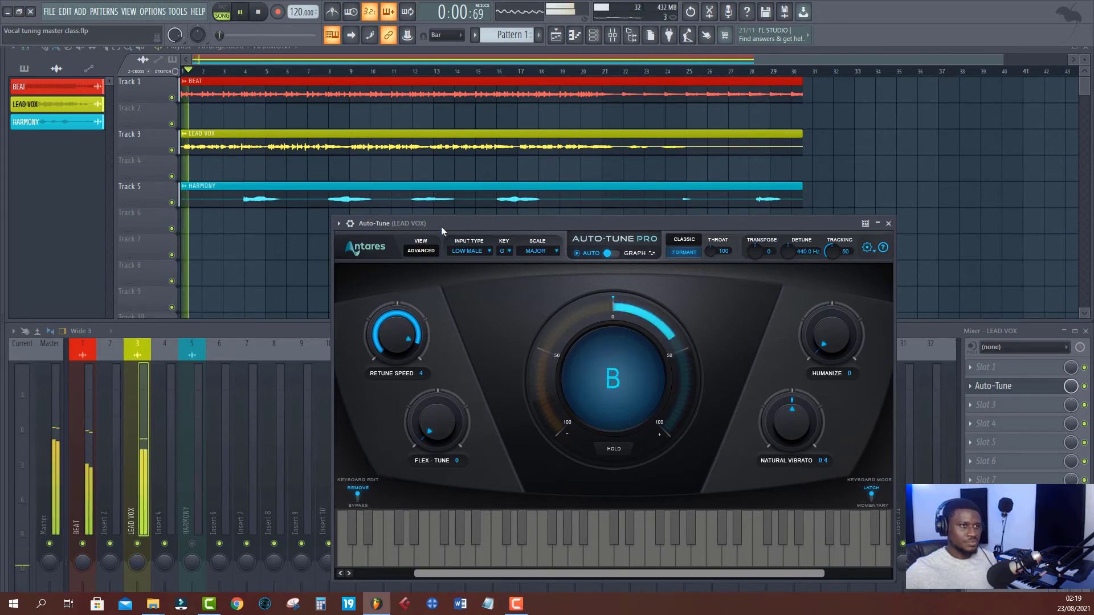
drag(398, 316, 399, 317)
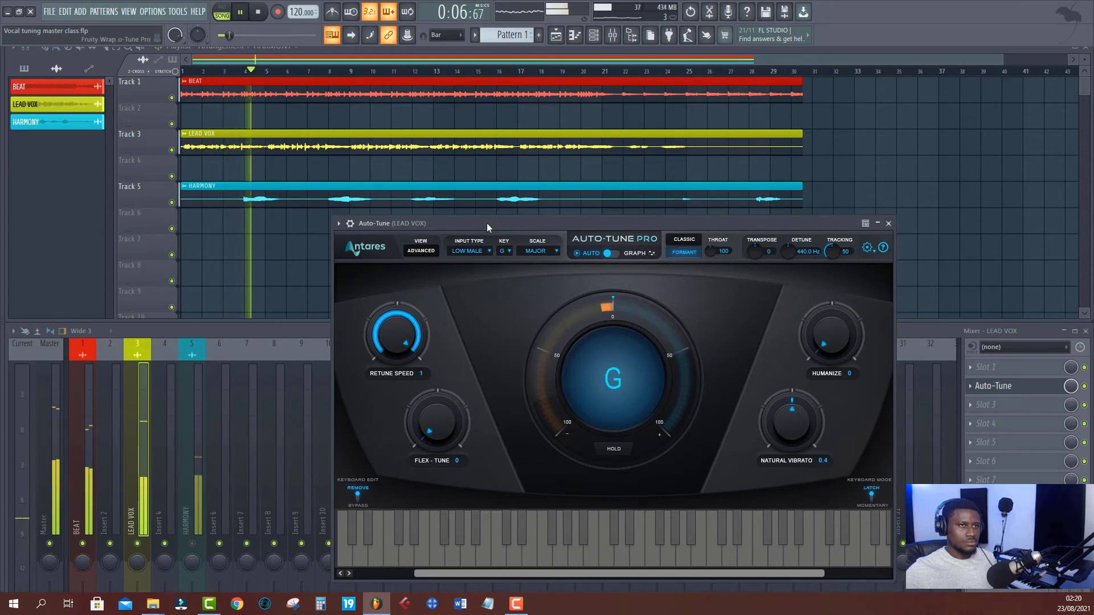
key(space)
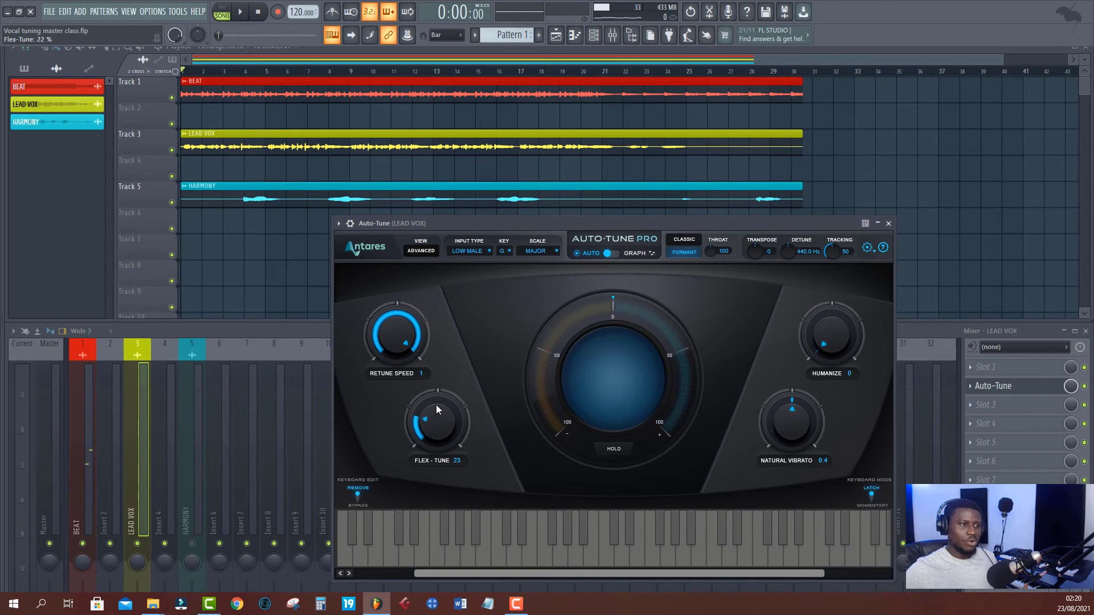
Raise Auto-Tune's Flex-Tune to 100 and audition the lead vocal from the start of the song
drag(445, 386, 466, 347)
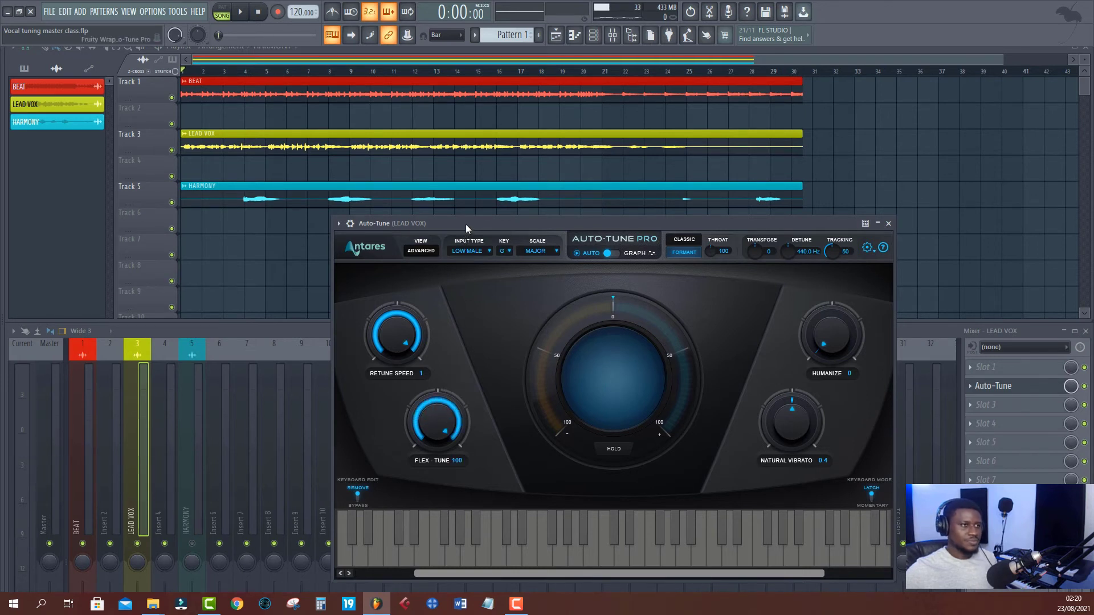
key(space)
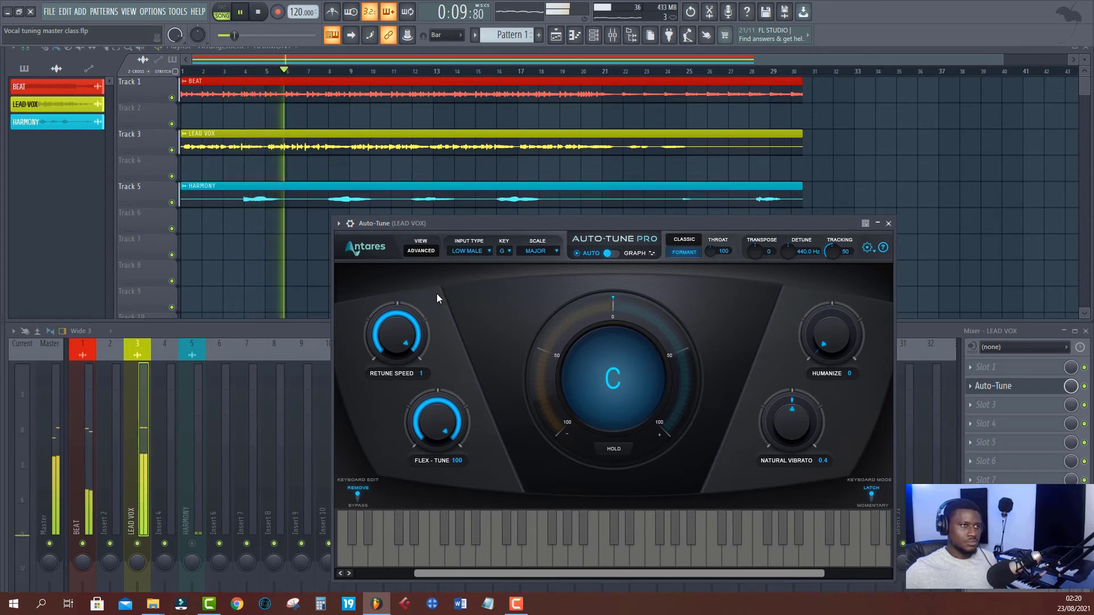
key(space)
Lower Flex-Tune to 21, play the song, and fine-tune the setting to 19 during playback
drag(440, 399, 424, 460)
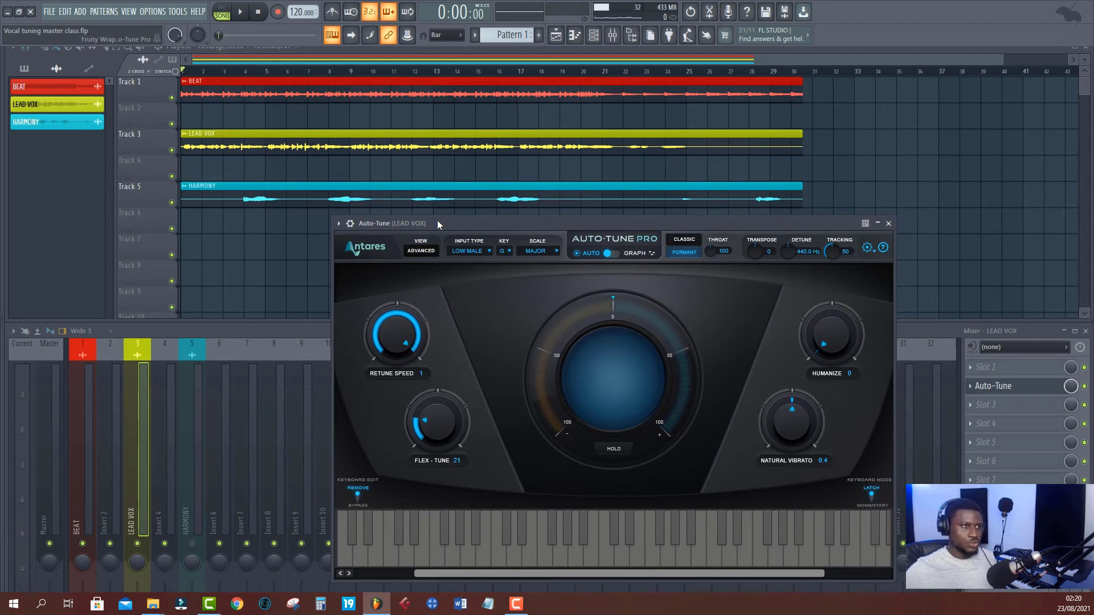
key(space)
drag(427, 411, 428, 415)
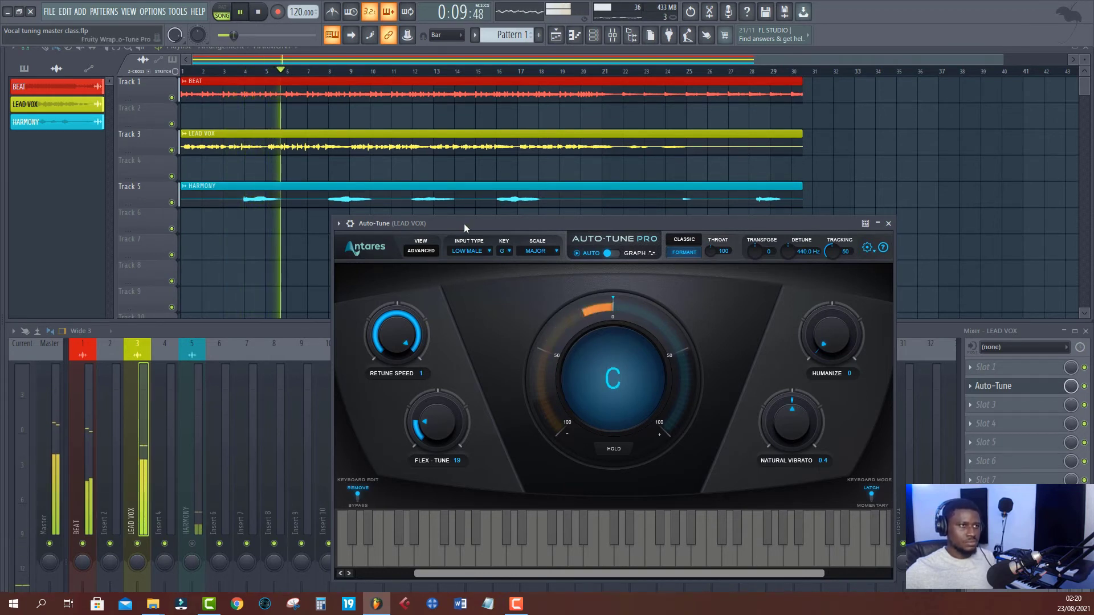
key(space)
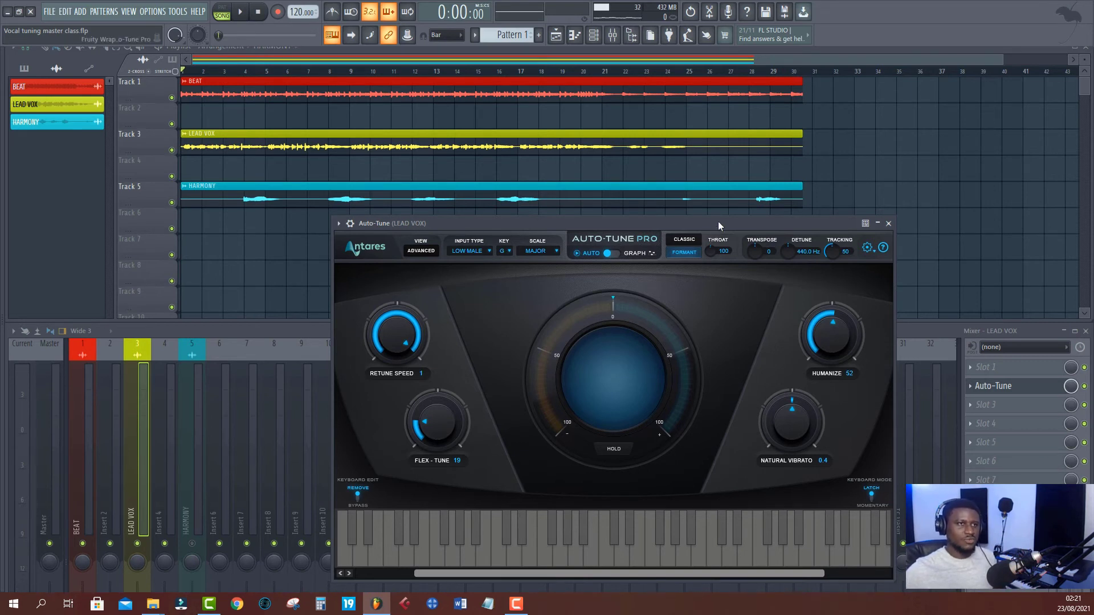
Set Humanize to 52 and audition the lead vocal from the start of the song
key(space)
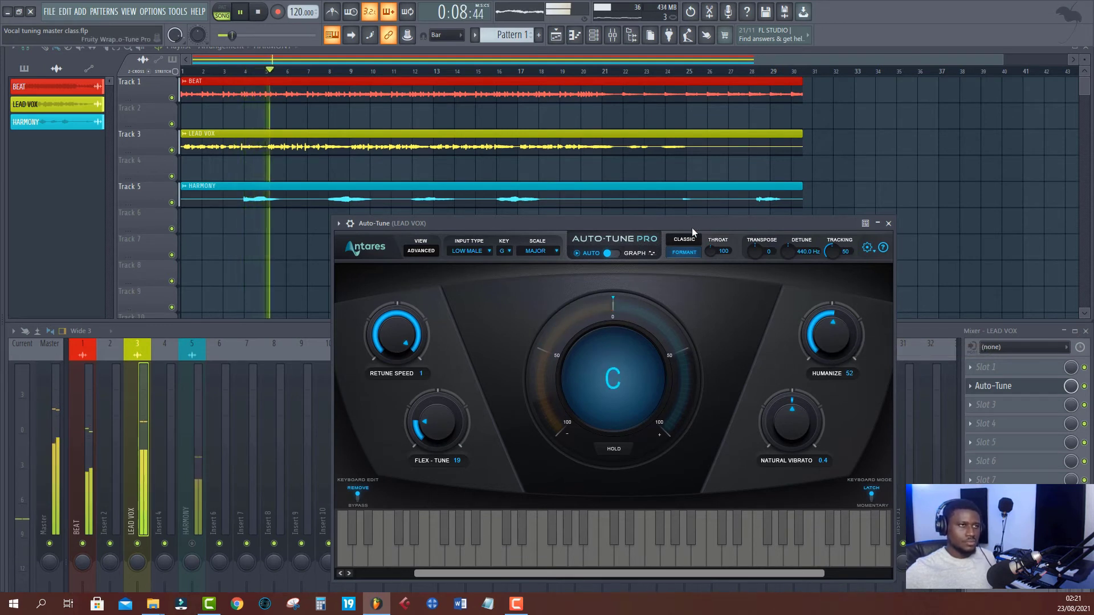
key(space)
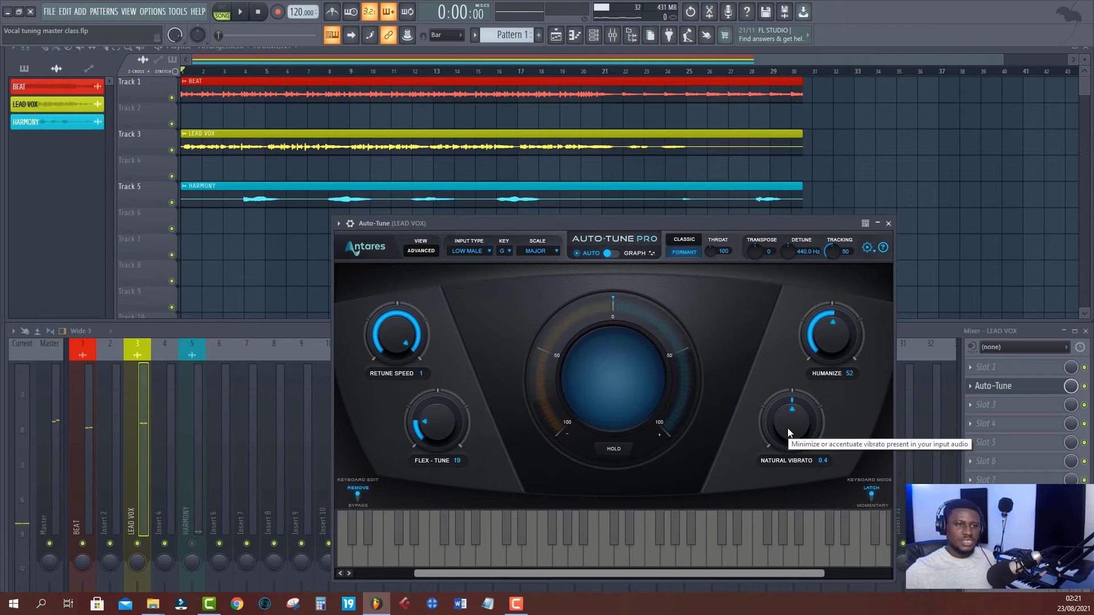
Raise Natural Vibrato to 12.0 and play the song to hear the exaggerated vibrato on the lead vocal
drag(791, 400, 797, 372)
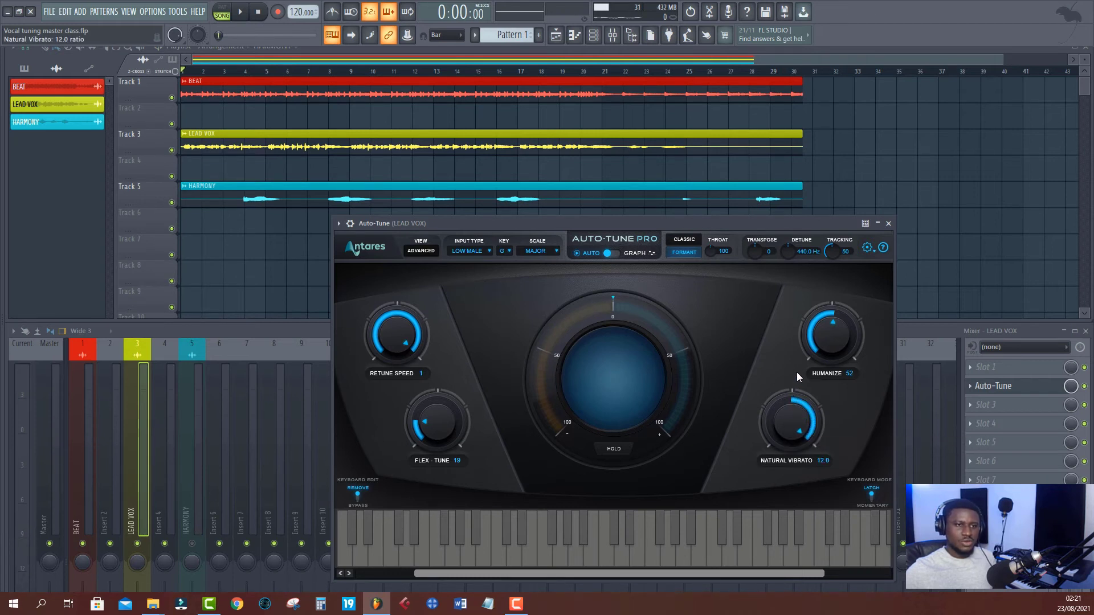
key(space)
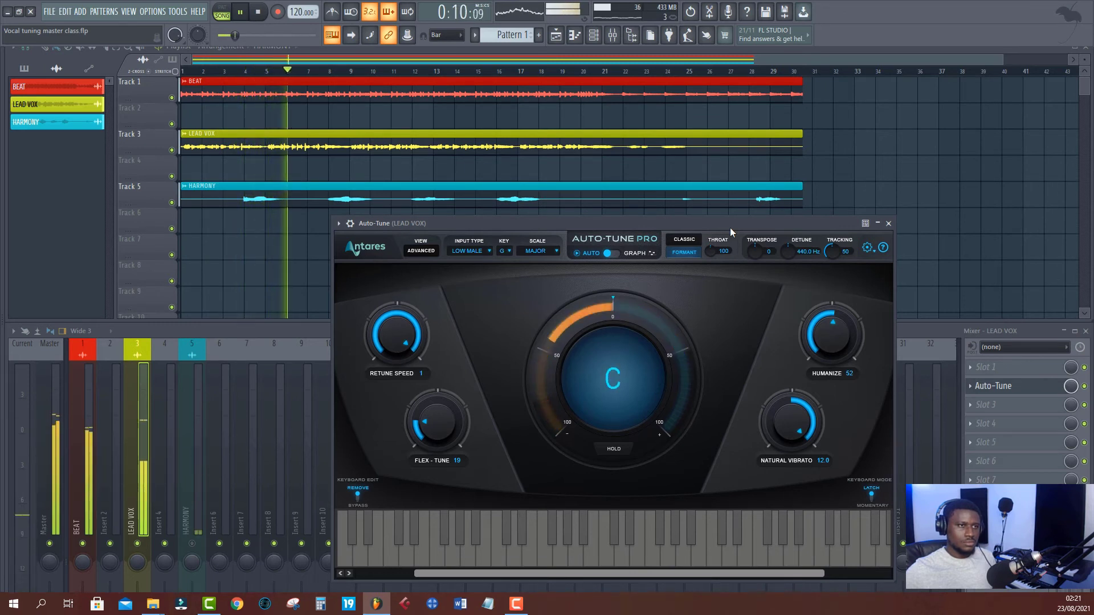
key(space)
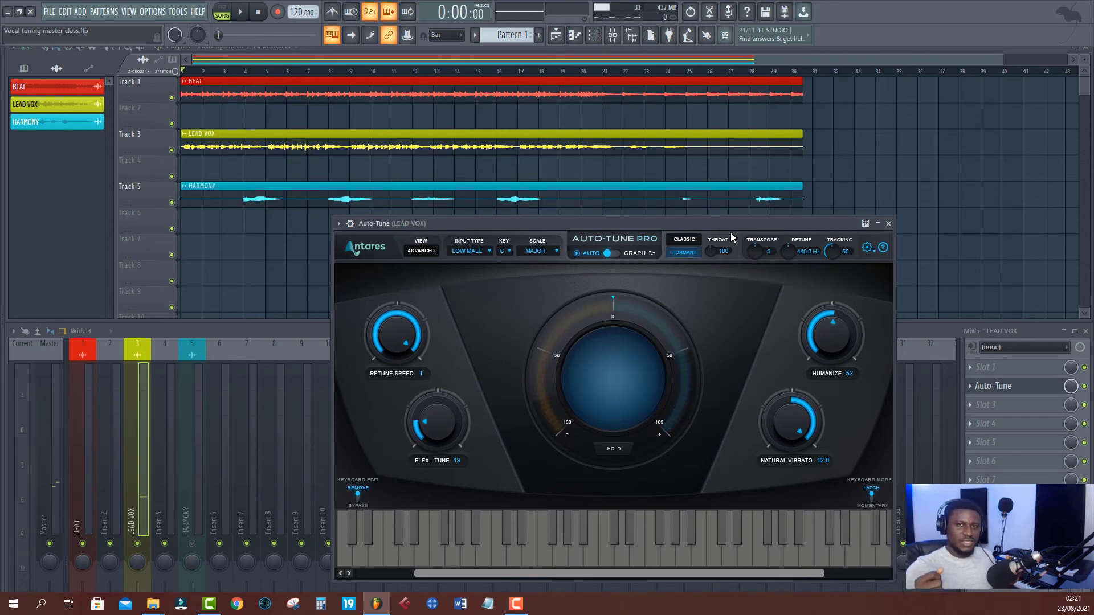
Reduce Natural Vibrato to 2.0 and audition the lead vocal with the beat
drag(783, 421, 782, 465)
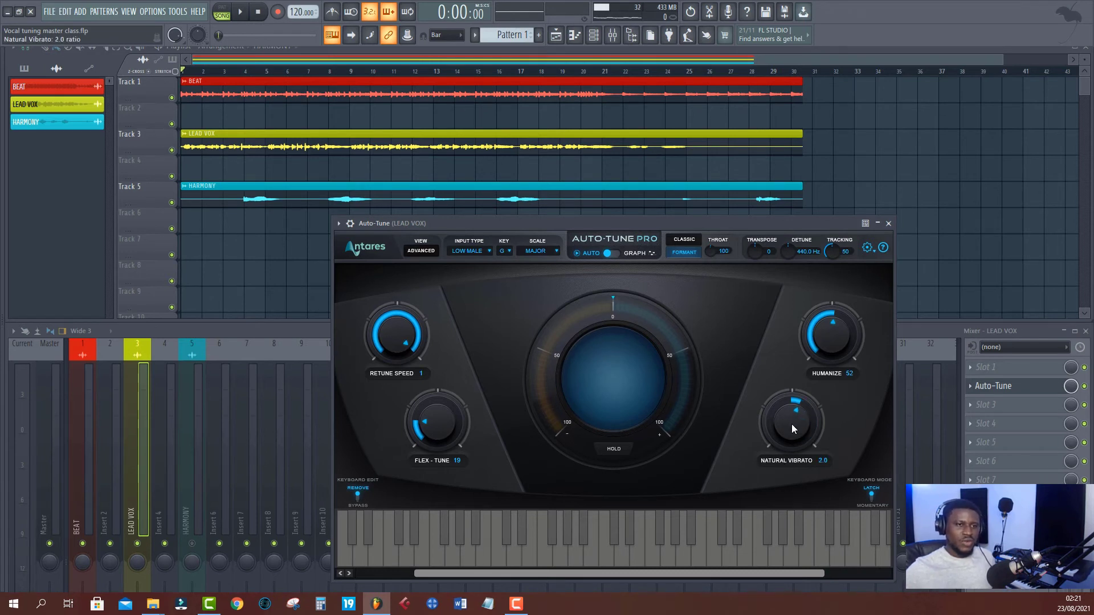
key(space)
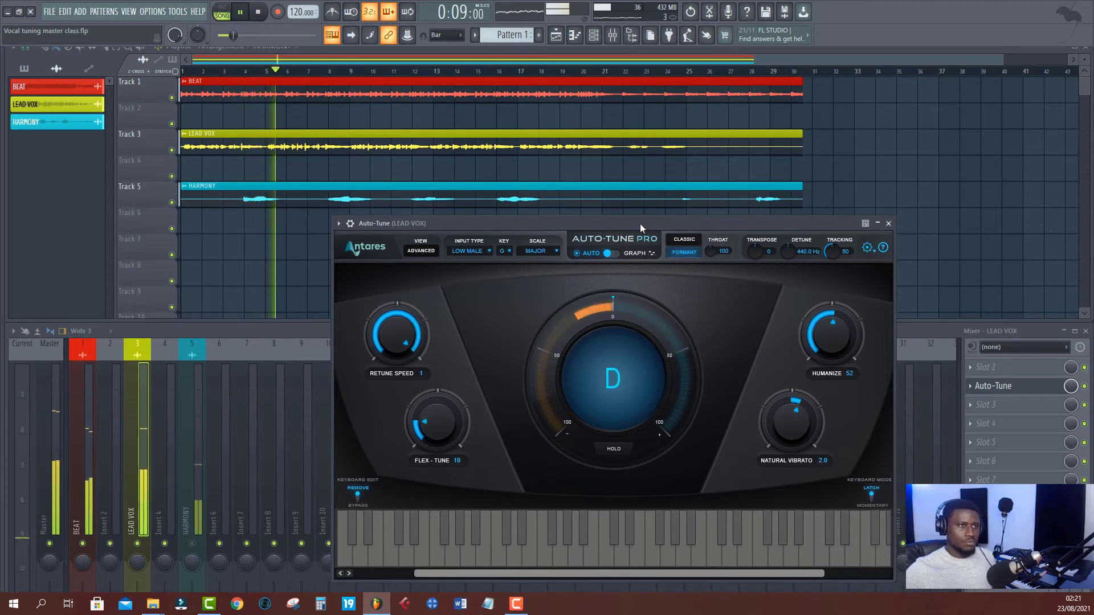
key(space)
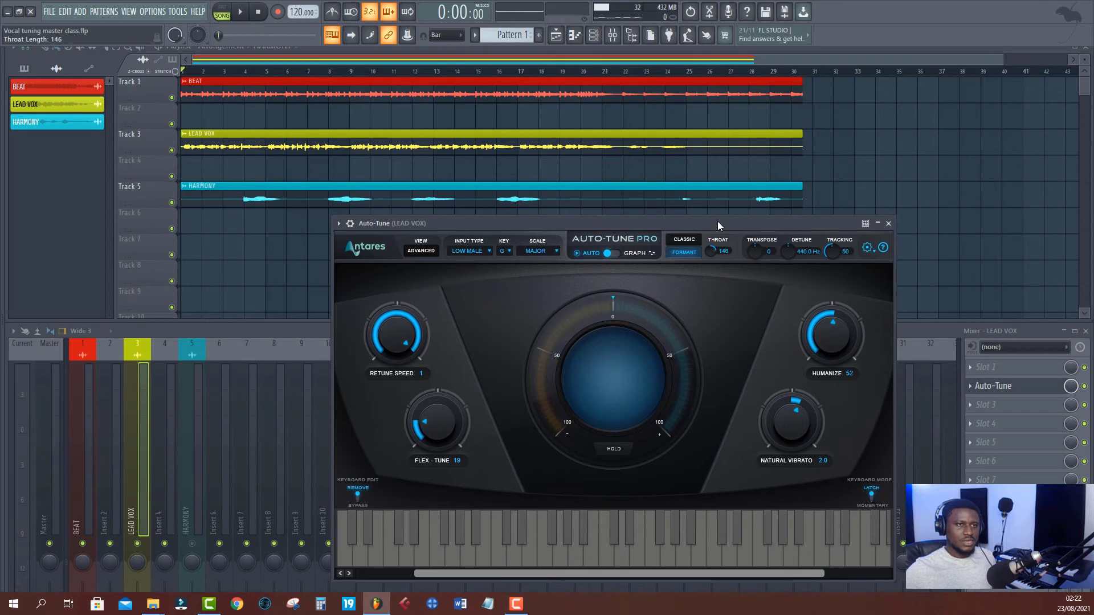
Audition the lead vocal with the Throat length at 146, and reset Throat to its default of 100
key(space)
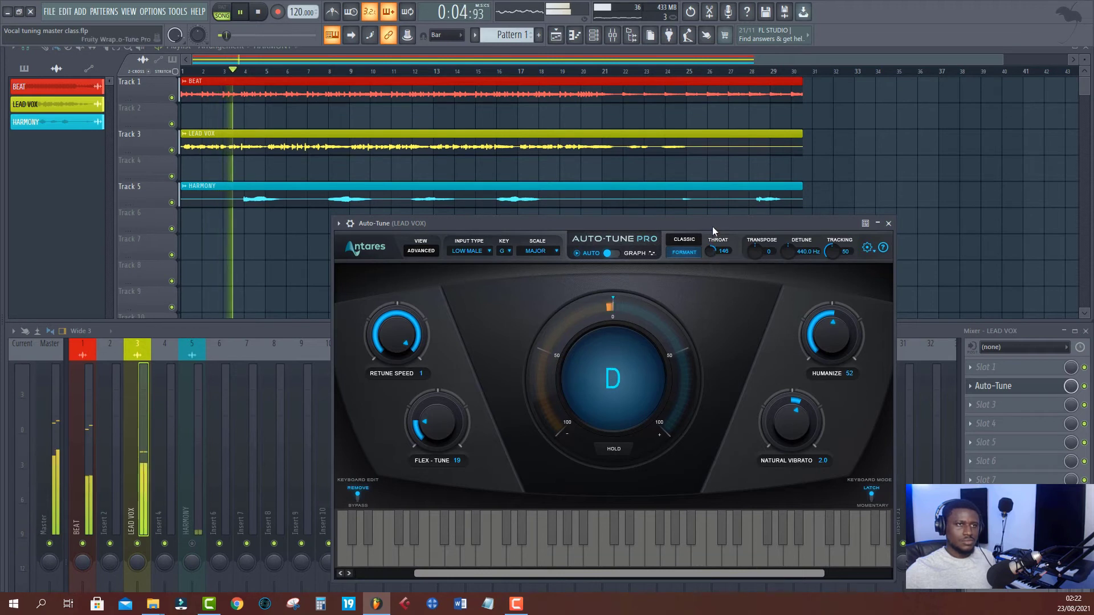
key(space)
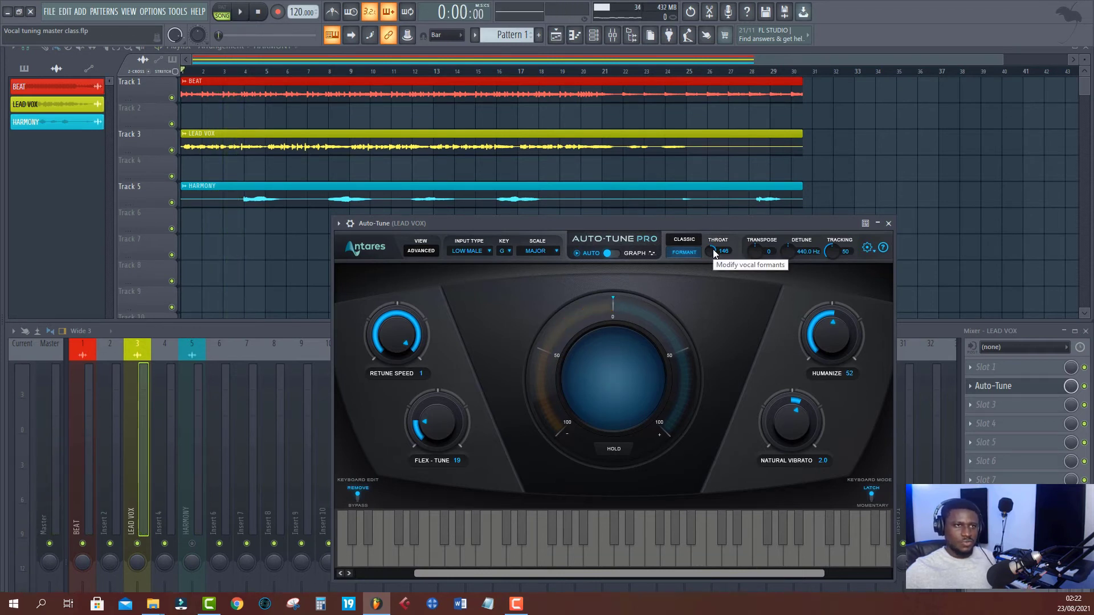
double_click(713, 251)
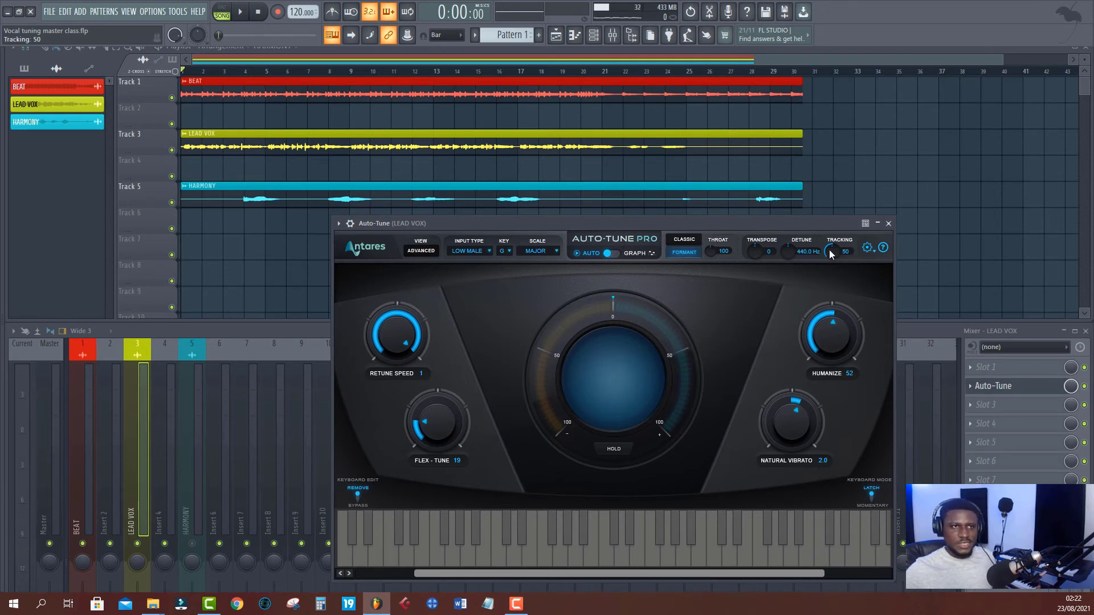
Set Auto-Tune's Tracking to 100 and play the song to check the complete lead vocal tuning
drag(830, 255, 824, 325)
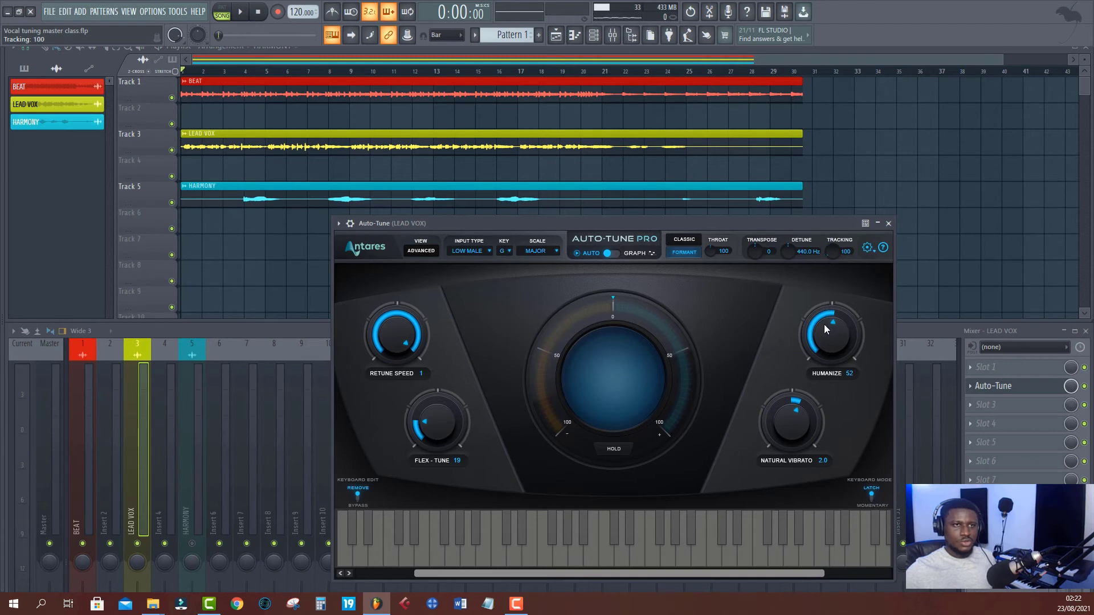
key(space)
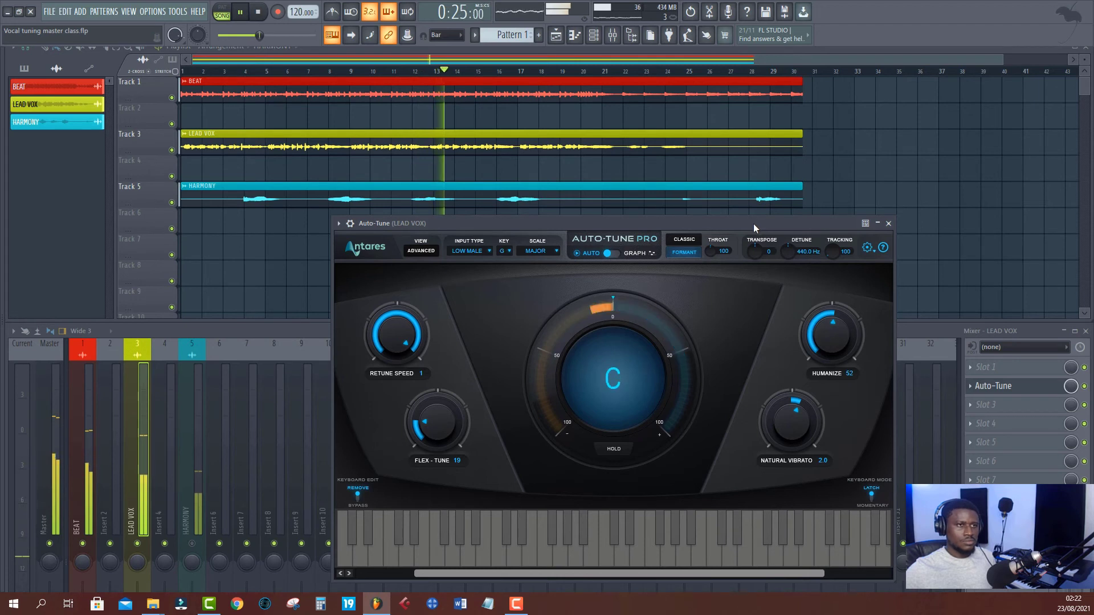
key(space)
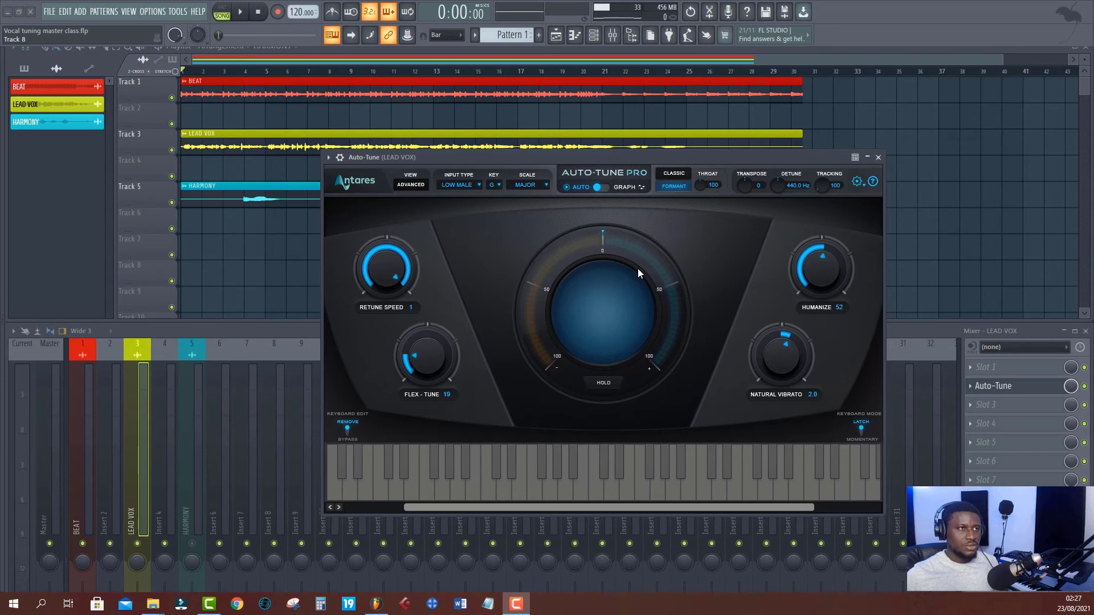
Switch Auto-Tune to Graph mode and track the lead vocal's pitch while playing the song through to about 50 seconds
click(604, 189)
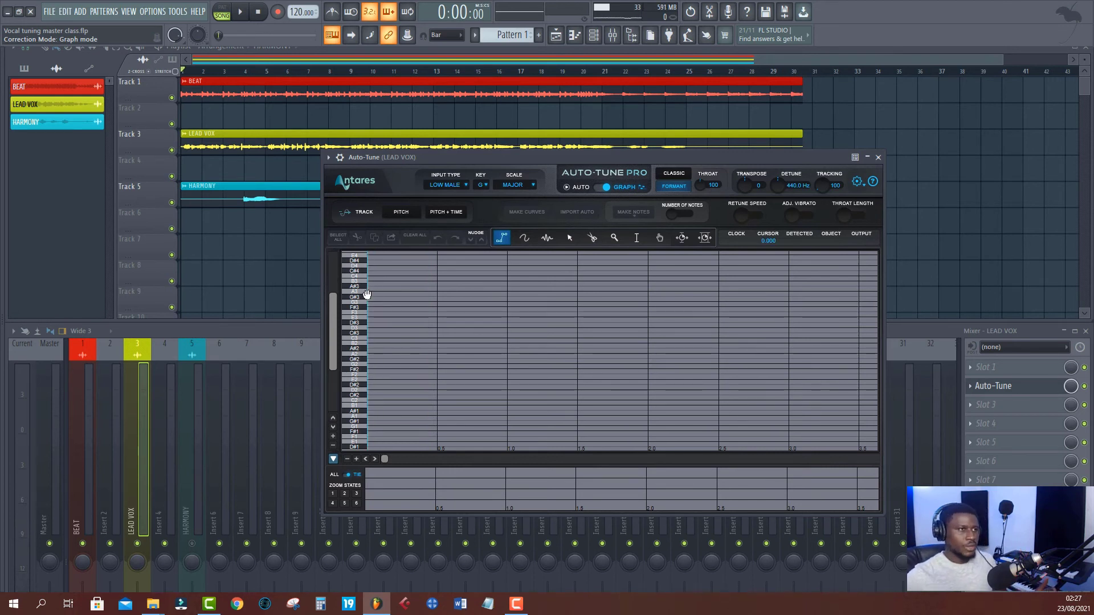
click(408, 214)
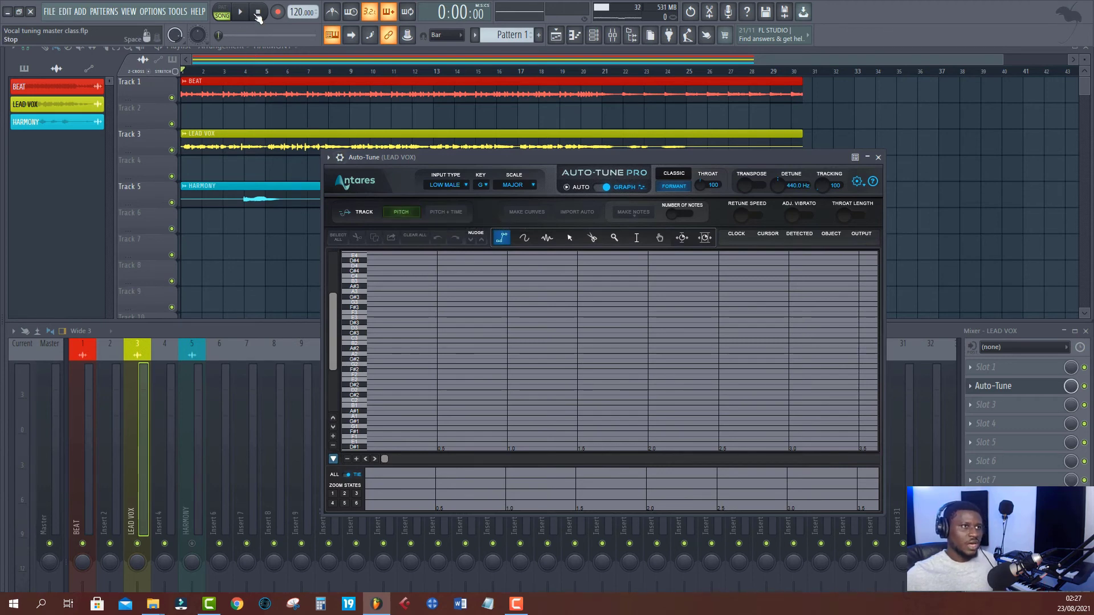
drag(507, 157, 457, 241)
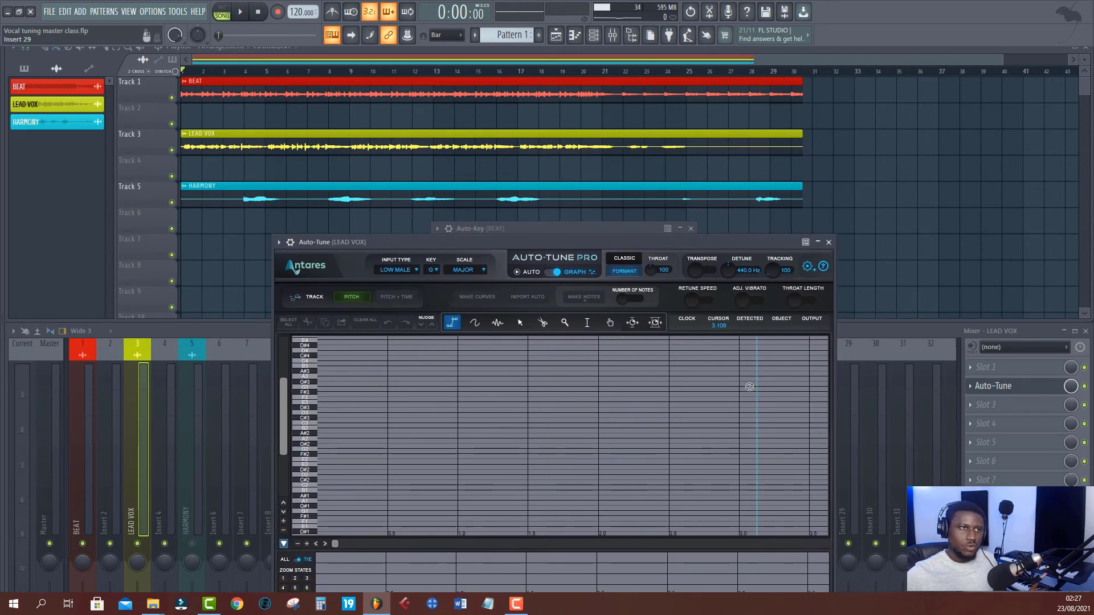
click(241, 16)
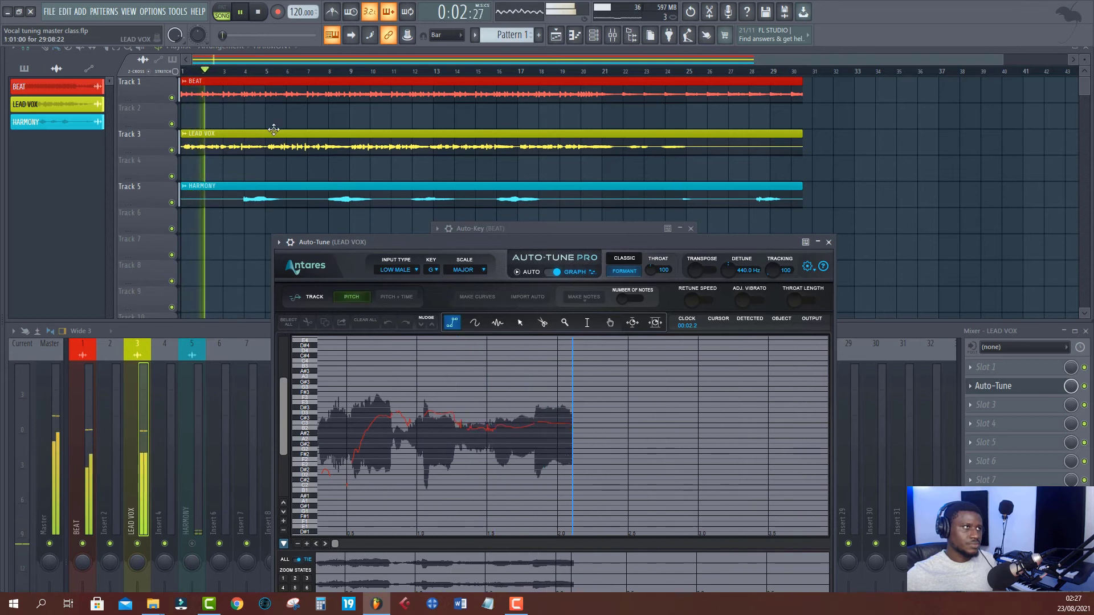
scroll(297, 74, down, 2)
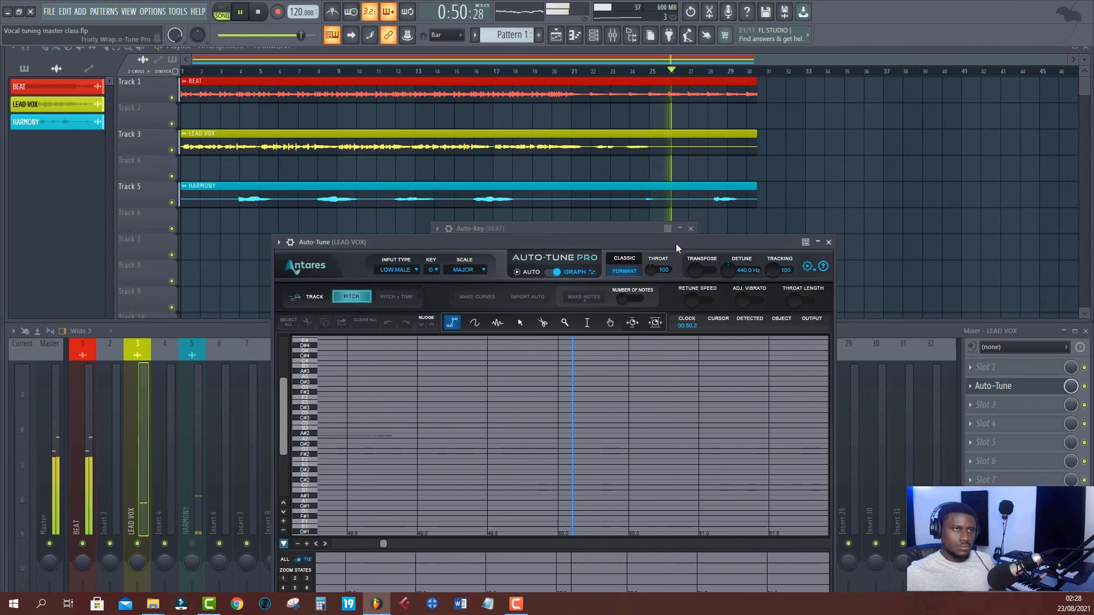
key(space)
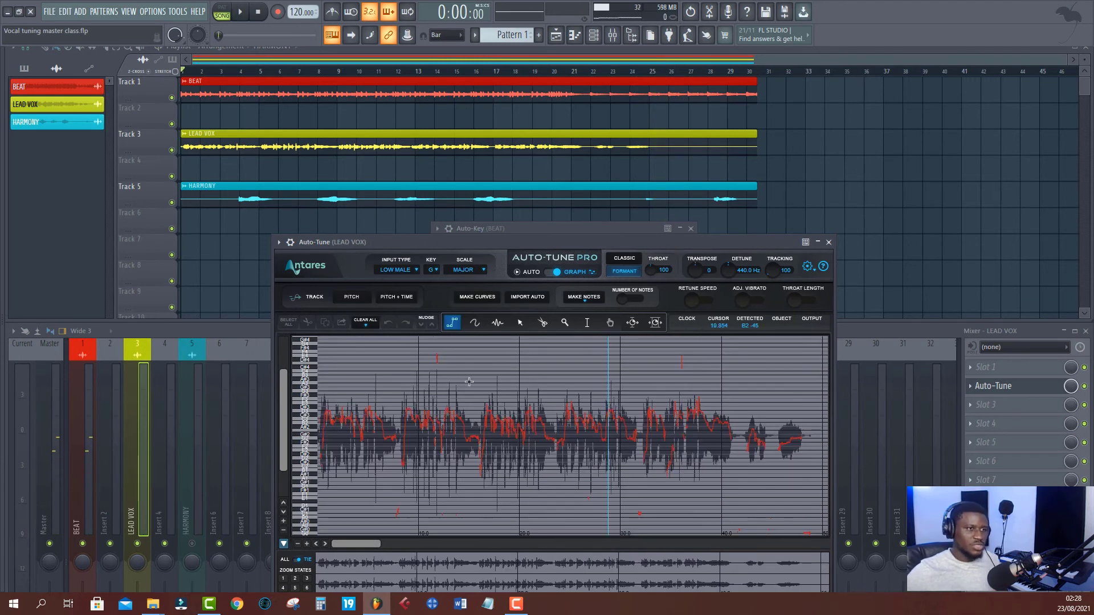
Make note objects from the tracked pitch of the lead vocal
drag(563, 238, 566, 203)
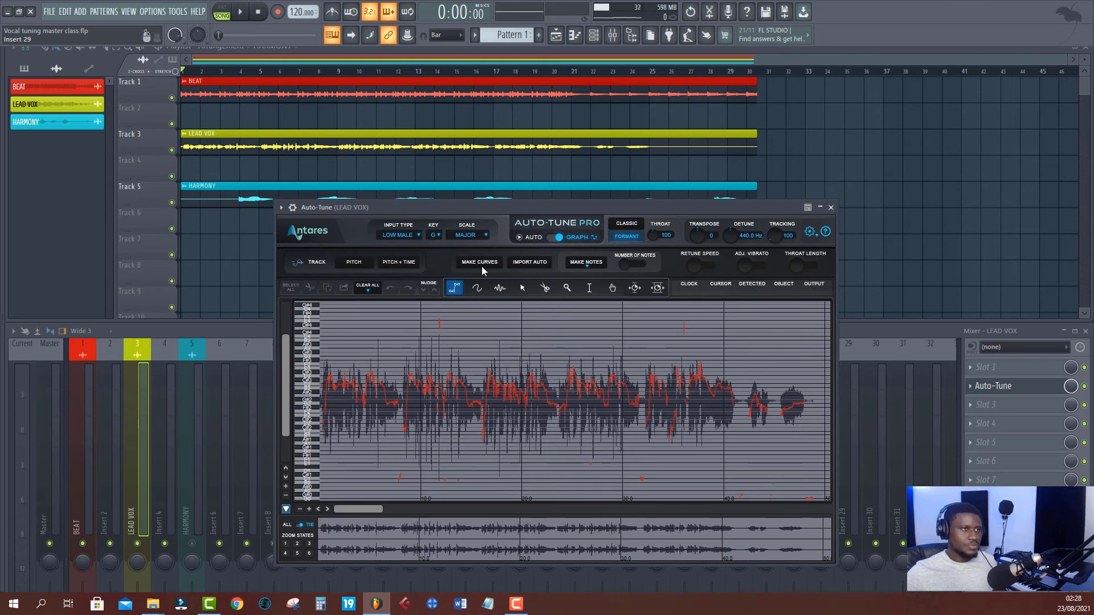
click(587, 263)
click(543, 245)
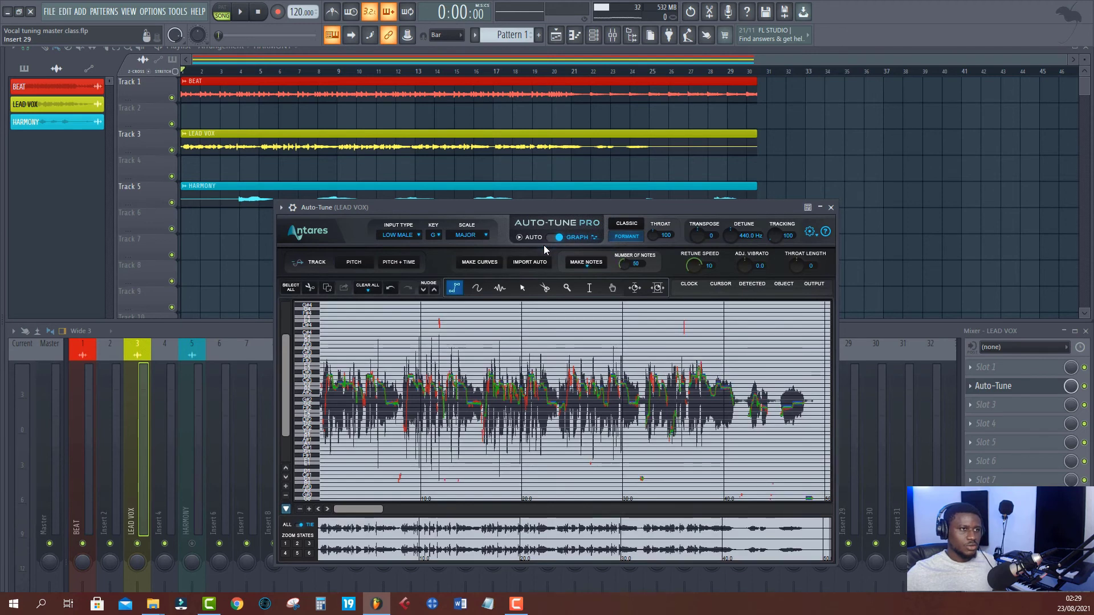
Zoom the pitch graph in and out to examine the lead vocal's note objects in the opening phrases
scroll(432, 393, up, 3)
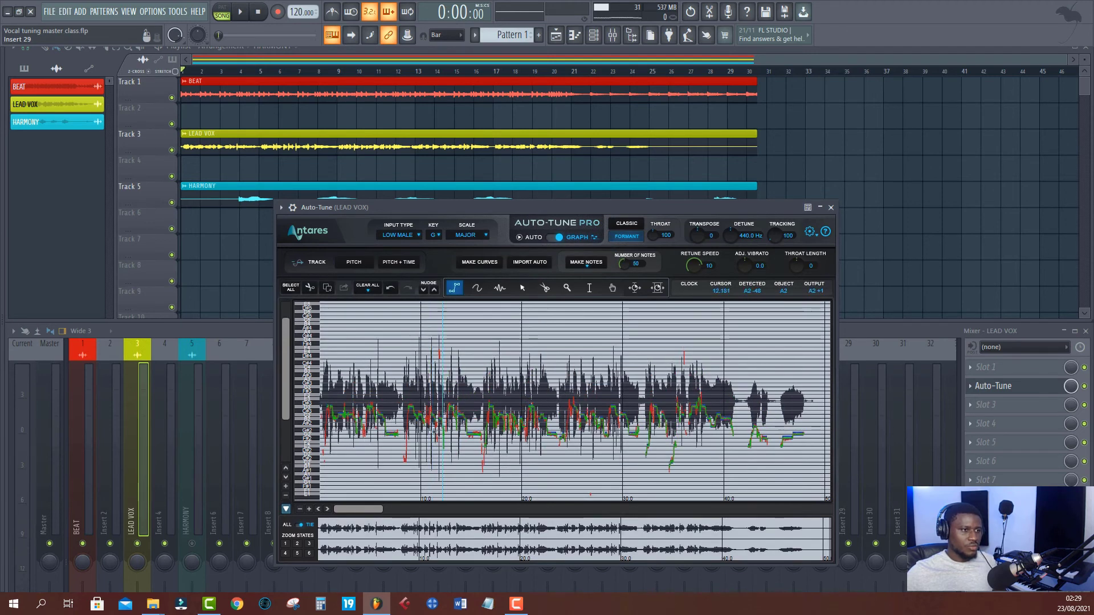
click(567, 289)
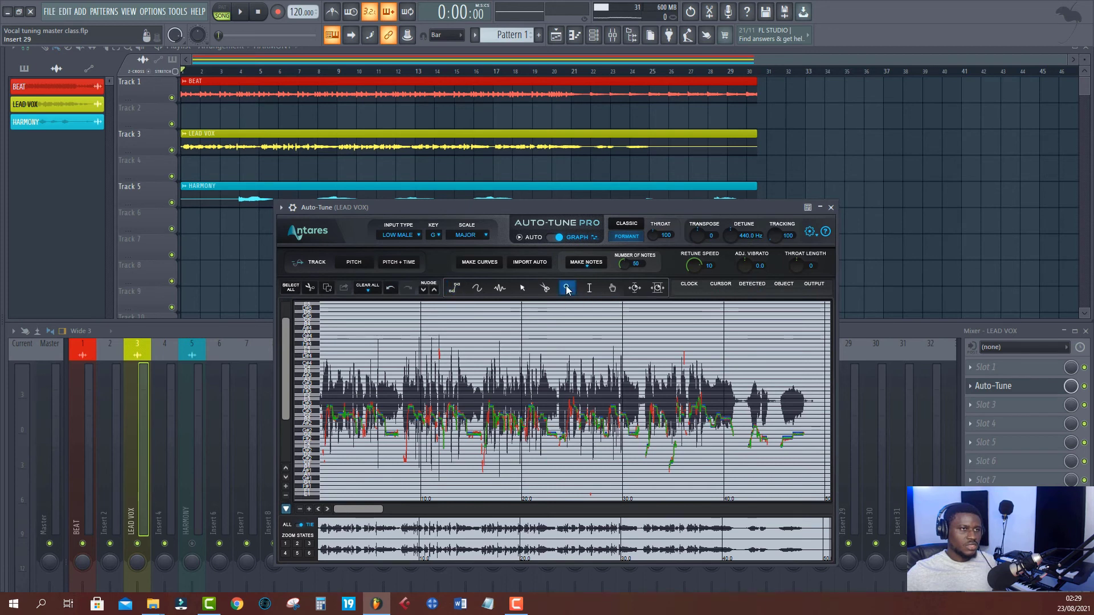
click(365, 359)
click(360, 361)
click(356, 364)
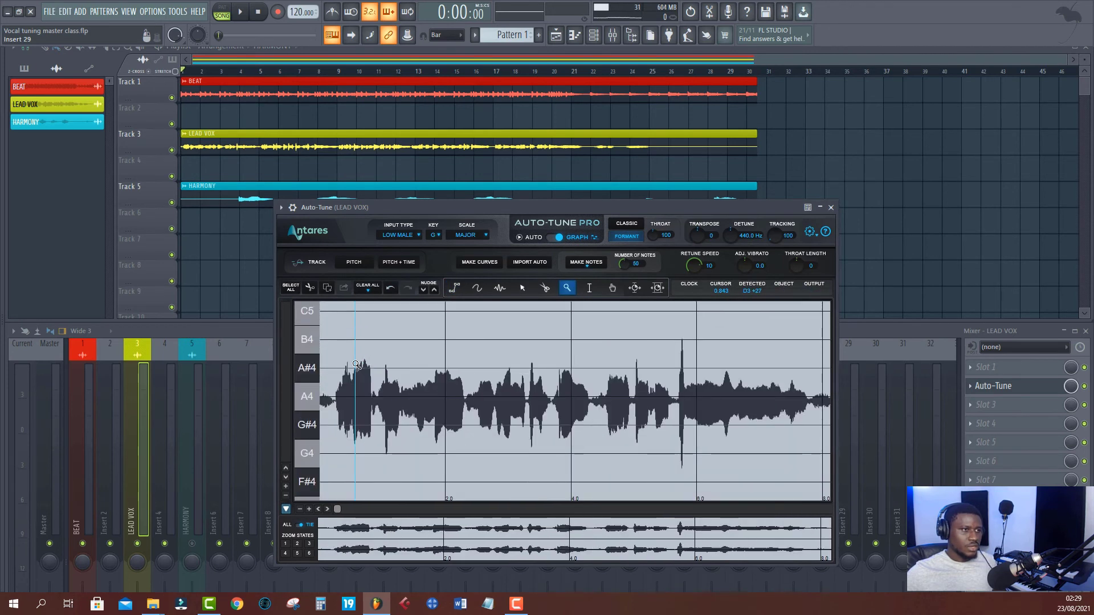
scroll(404, 370, up, 5)
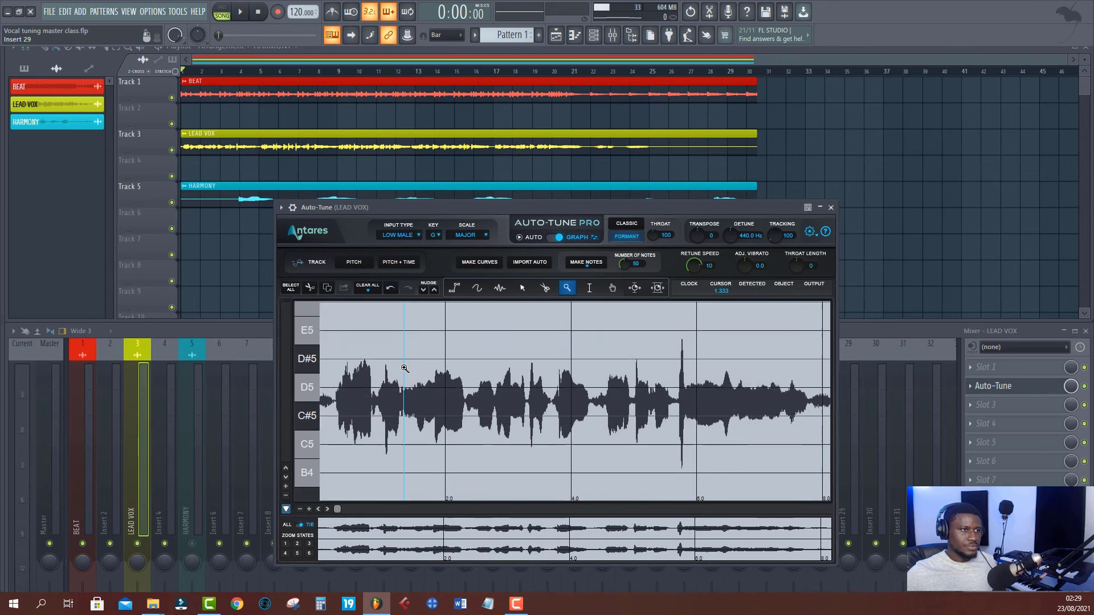
double_click(567, 287)
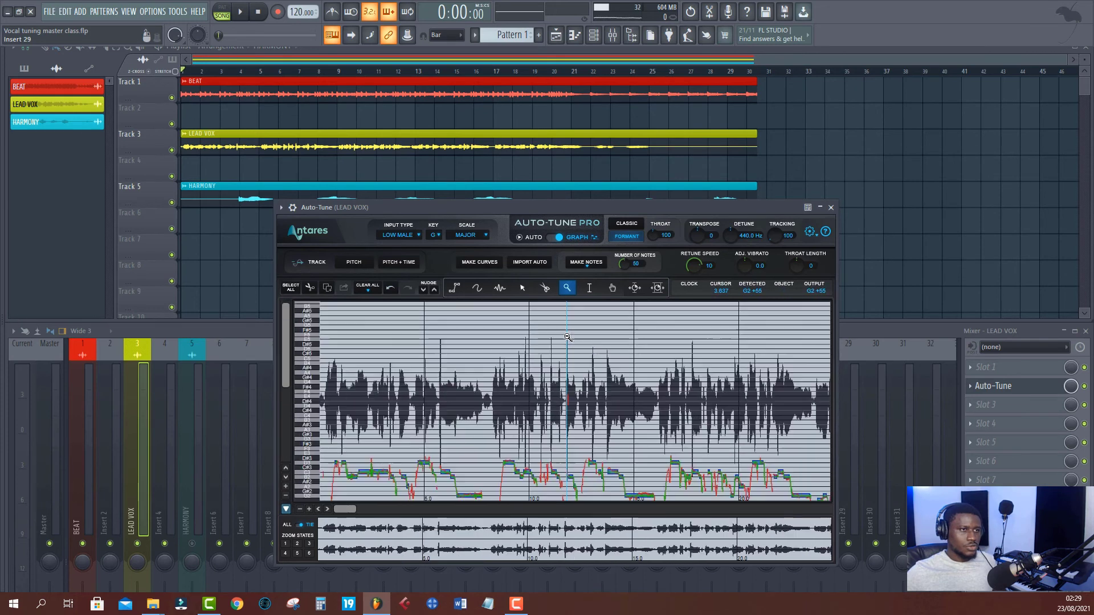
alt+click(567, 336)
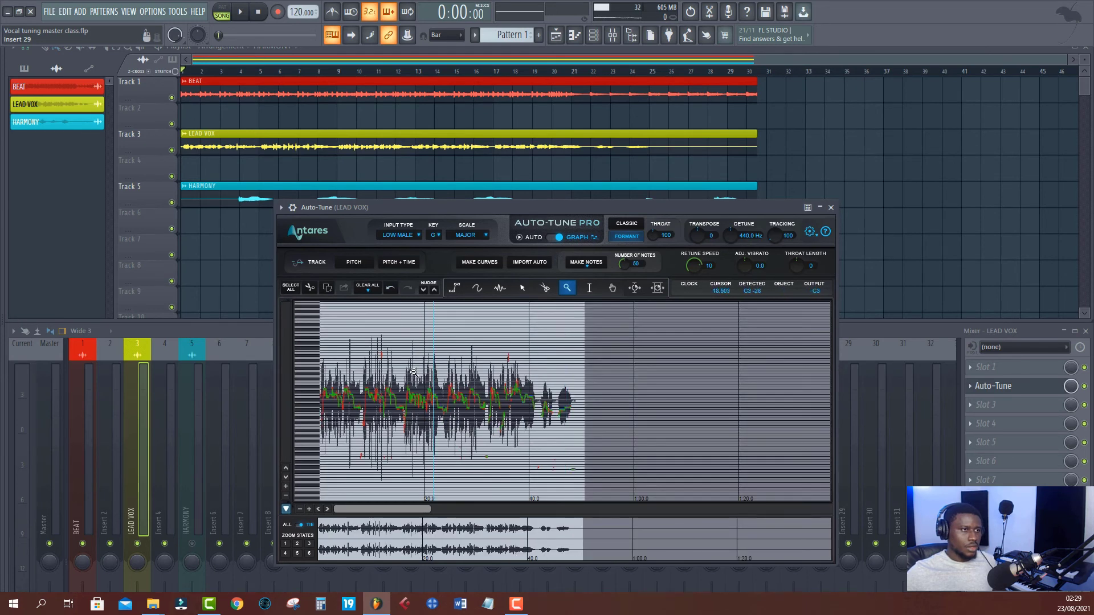
alt+click(374, 377)
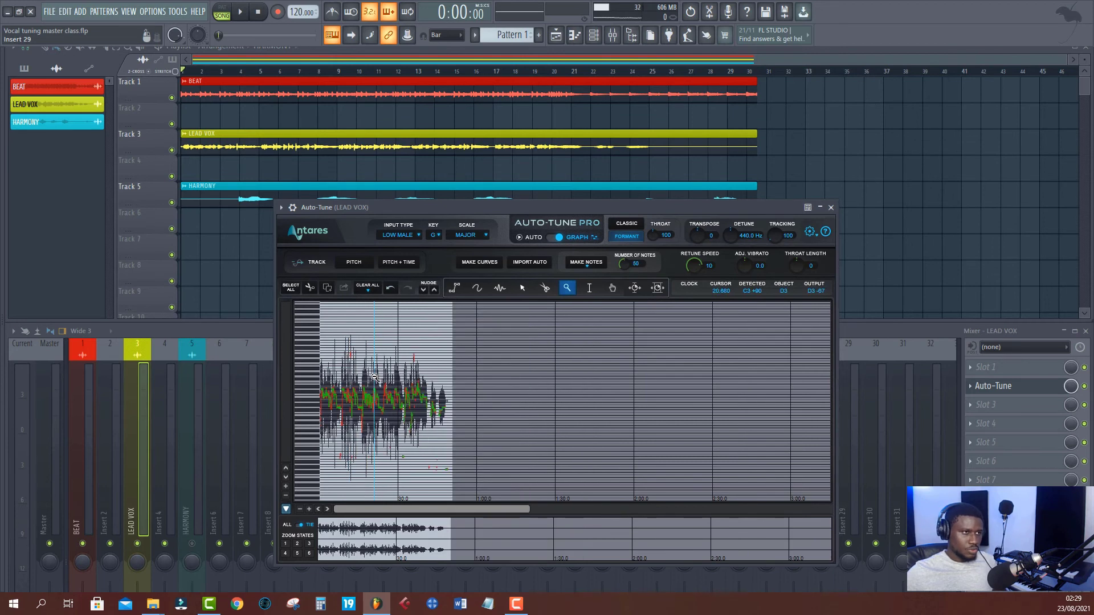
click(372, 377)
click(372, 377)
click(372, 377)
scroll(433, 398, down, 2)
scroll(498, 401, down, 2)
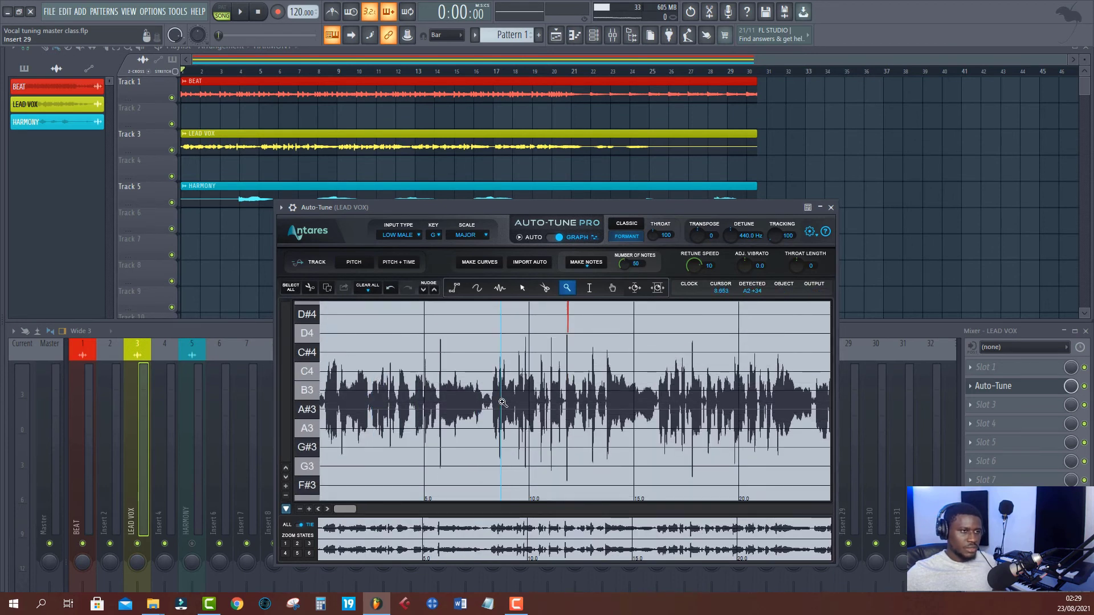
alt+click(502, 402)
alt+click(502, 402)
alt+click(463, 476)
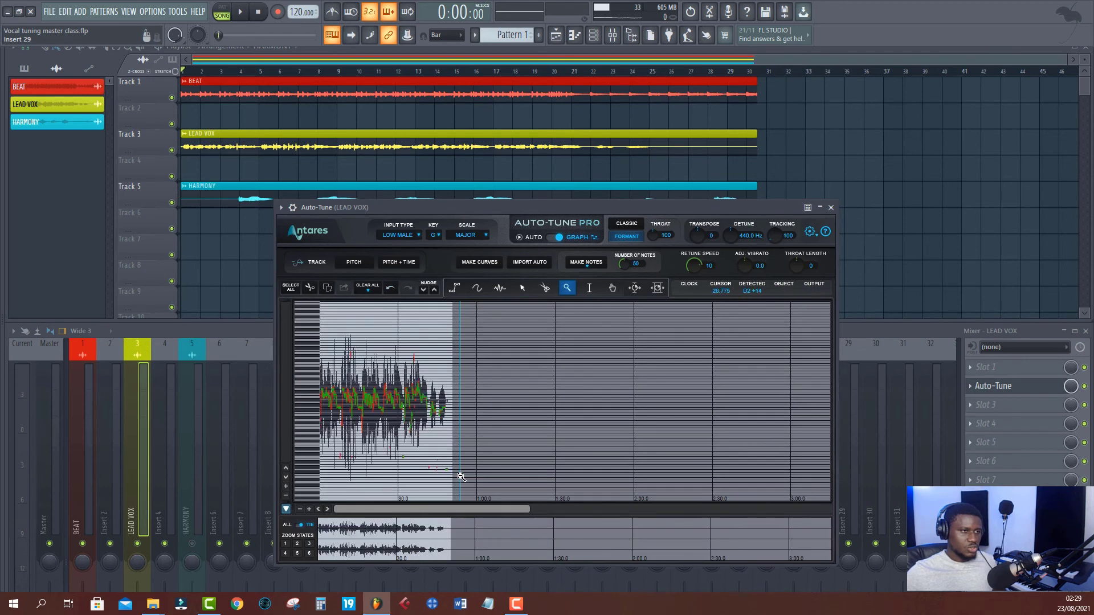
click(366, 404)
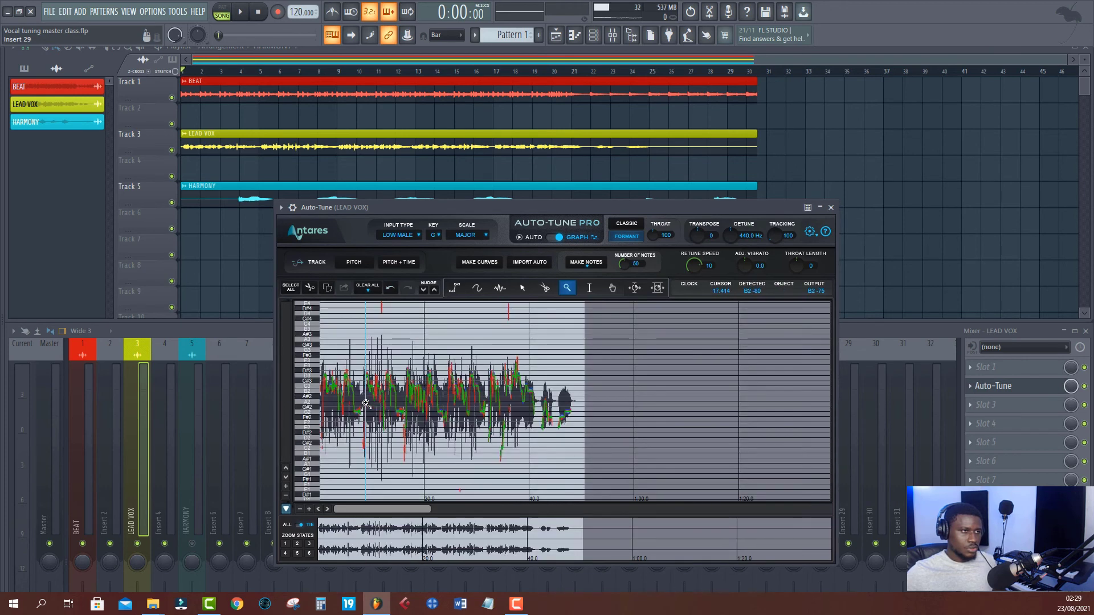
click(366, 404)
click(376, 379)
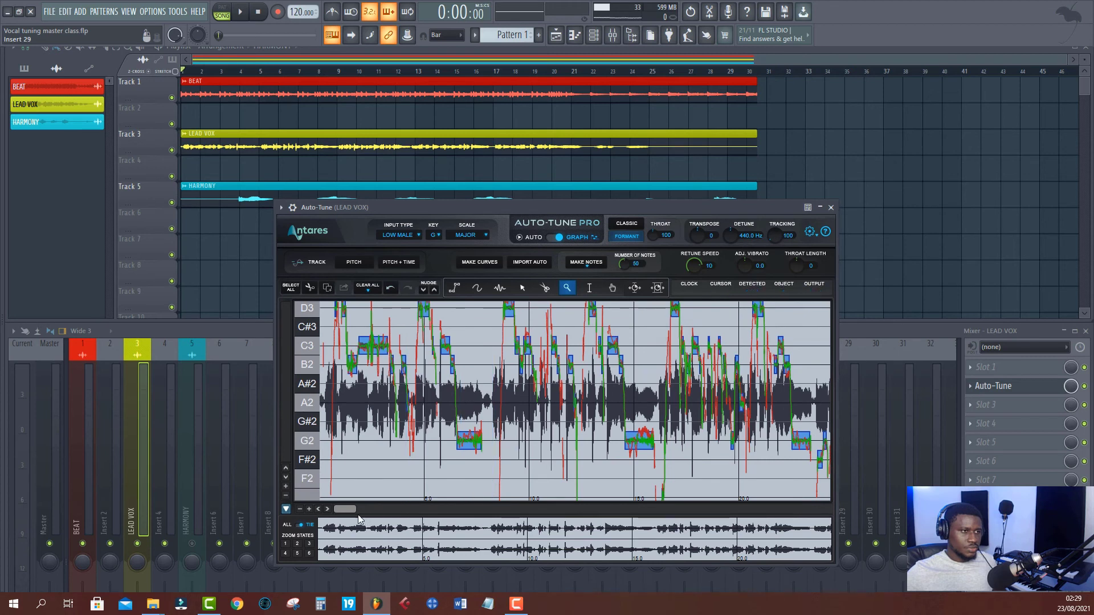
Pull all the selected notes slightly upward together from the D3 note near 9 seconds, and clear the selection
scroll(384, 379, up, 2)
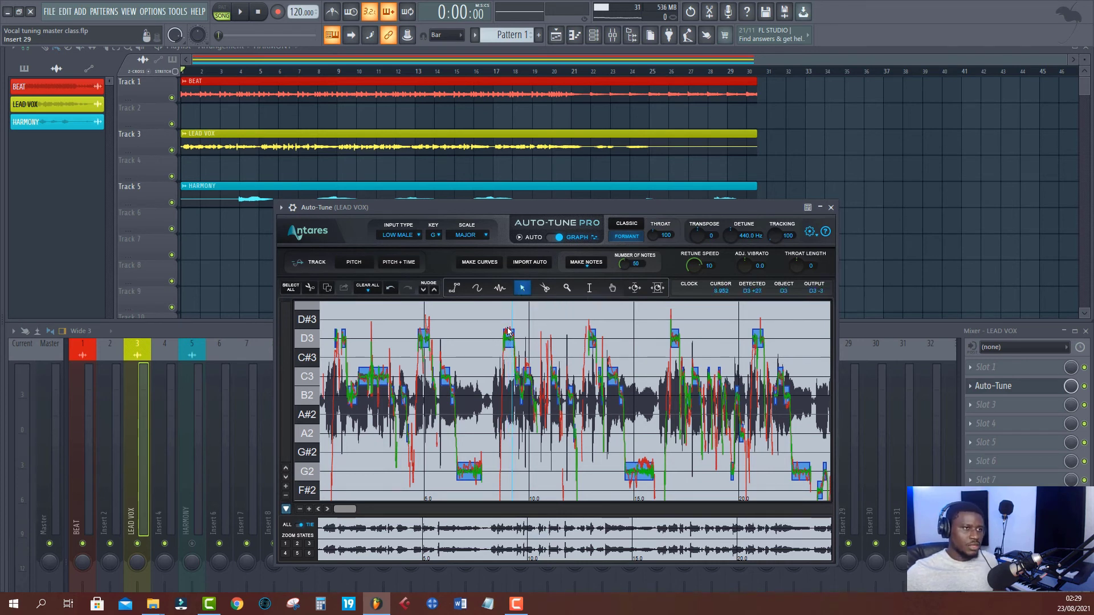
drag(507, 339, 508, 325)
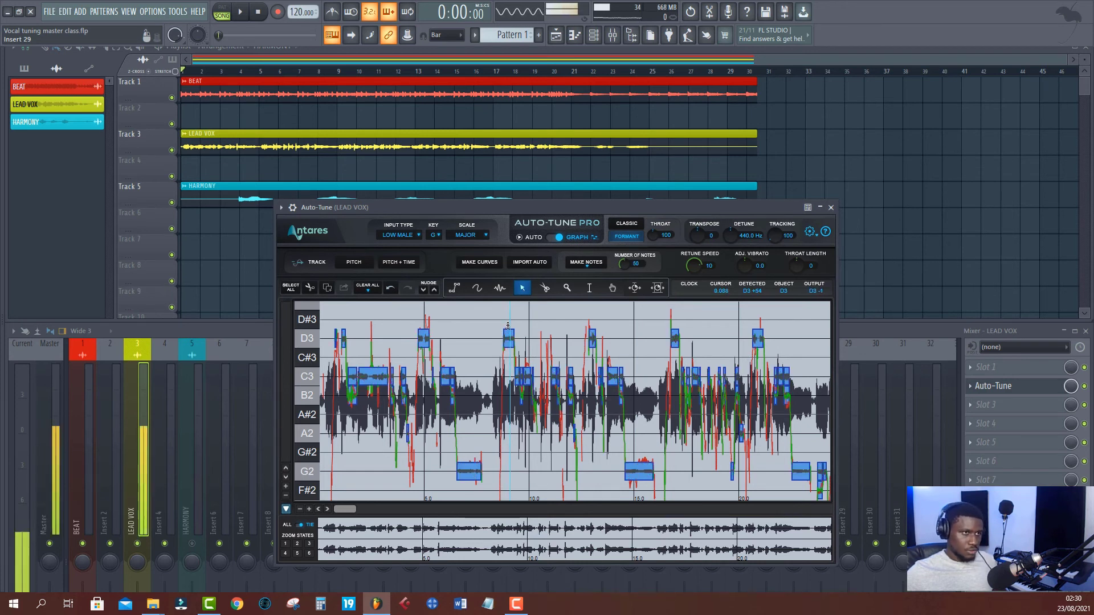
click(488, 346)
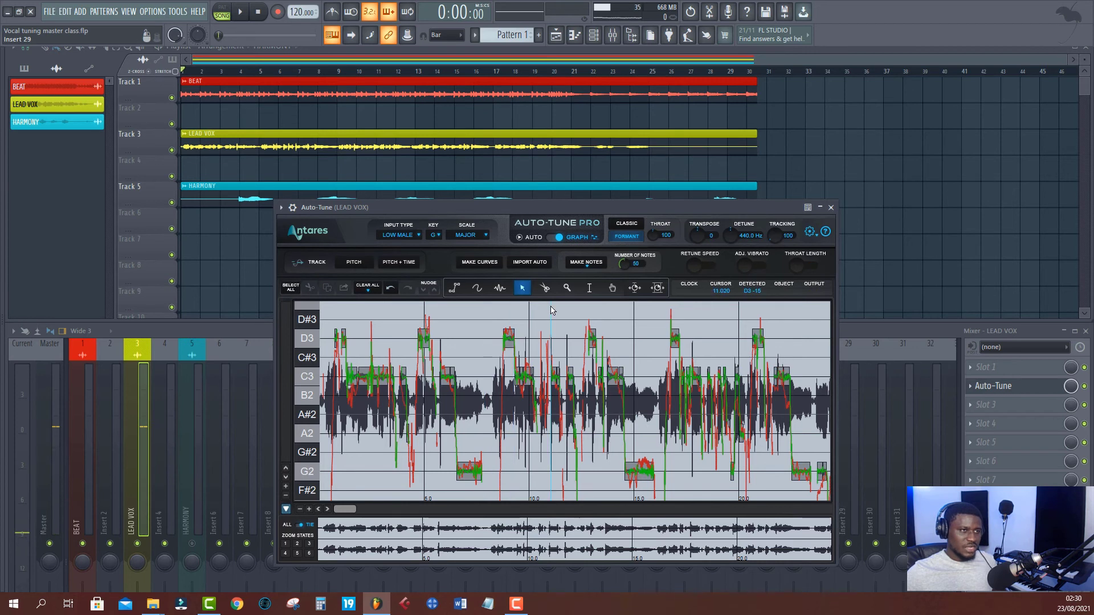
Raise only the D3 note near 9 seconds to E3 and deselect it
click(510, 338)
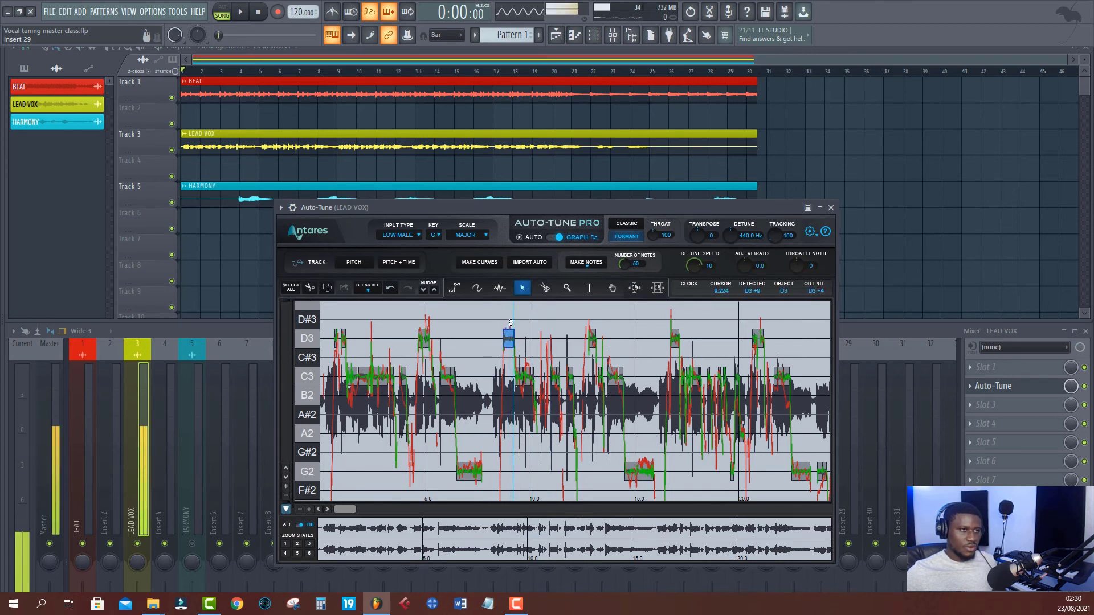
mouse_move(513, 356)
mouse_down()
mouse_move(511, 371)
mouse_move(516, 346)
mouse_up()
scroll(518, 348, up, 1)
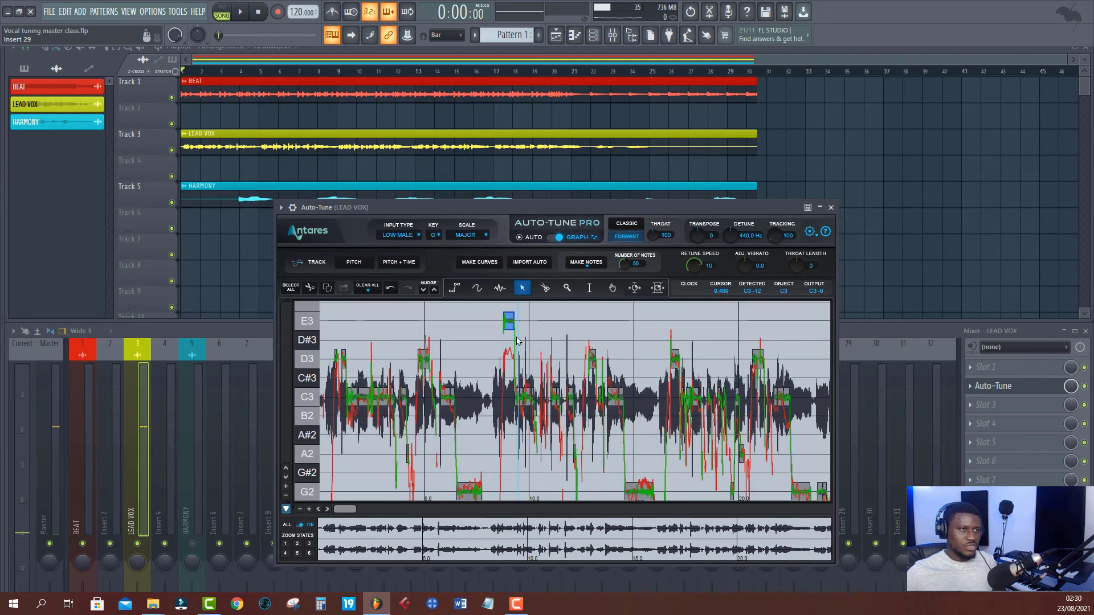
click(487, 309)
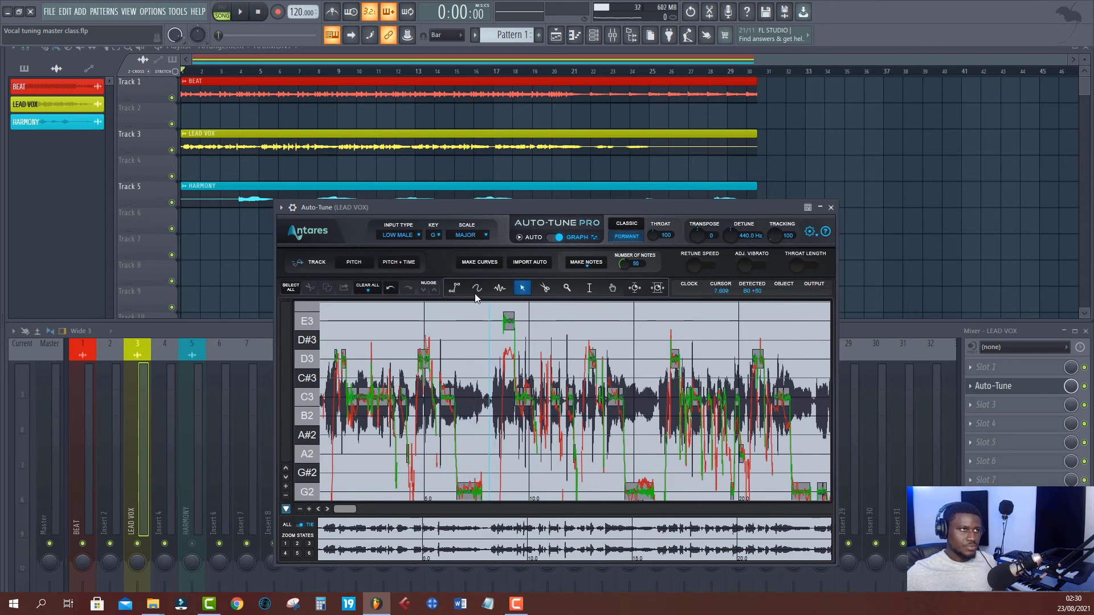
Play the song to hear the raised E3 note, and return that note to D3
key(space)
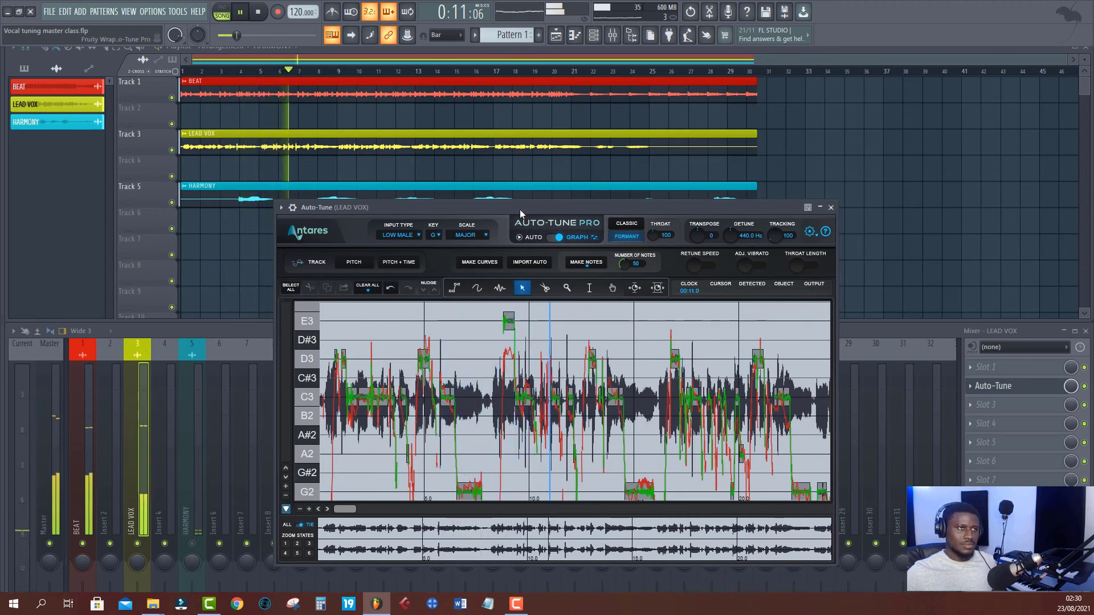
key(space)
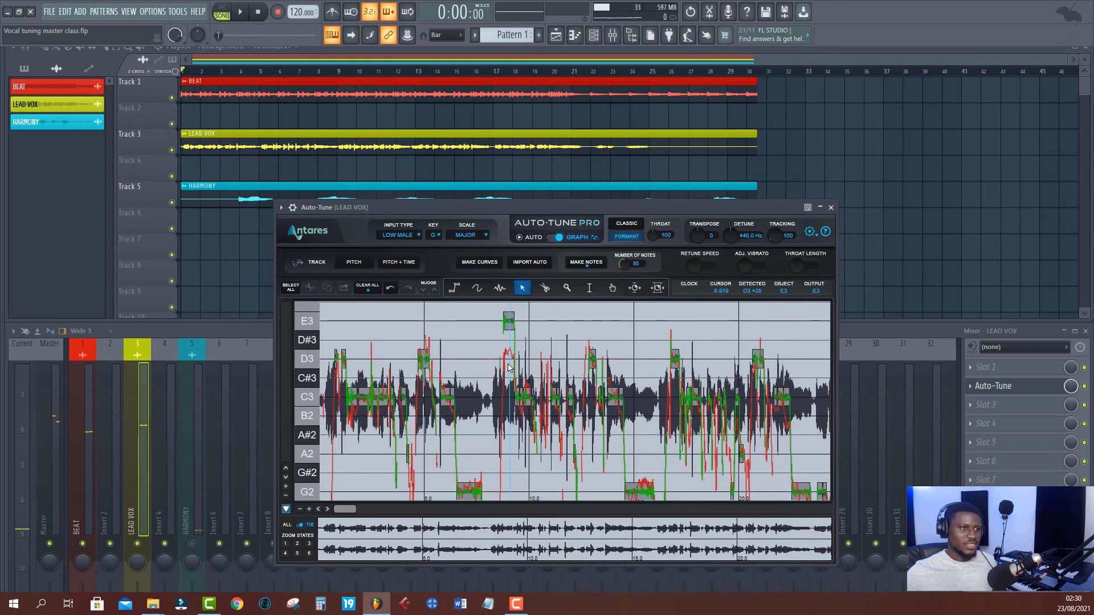
drag(505, 318, 507, 351)
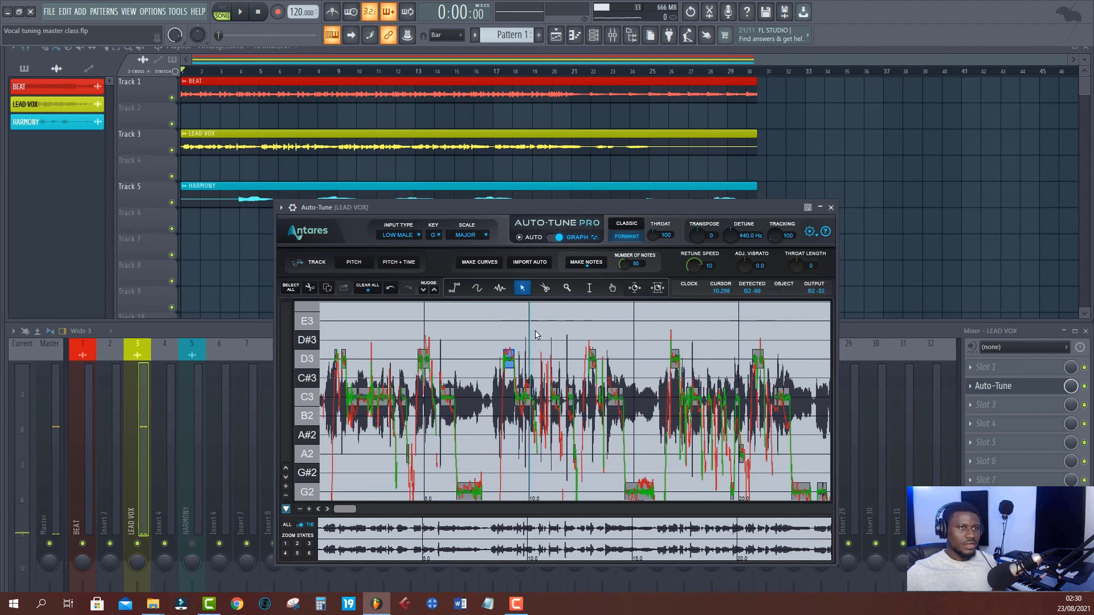
click(404, 339)
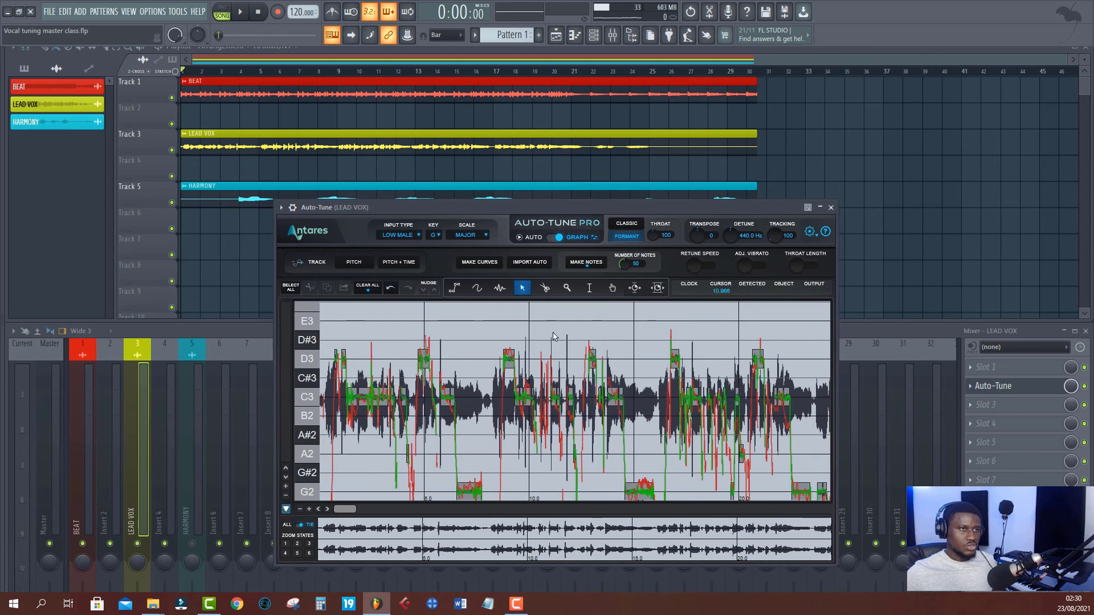
Select all the notes across the whole lead vocal and set their Retune Speed to 0
alt+click(521, 354)
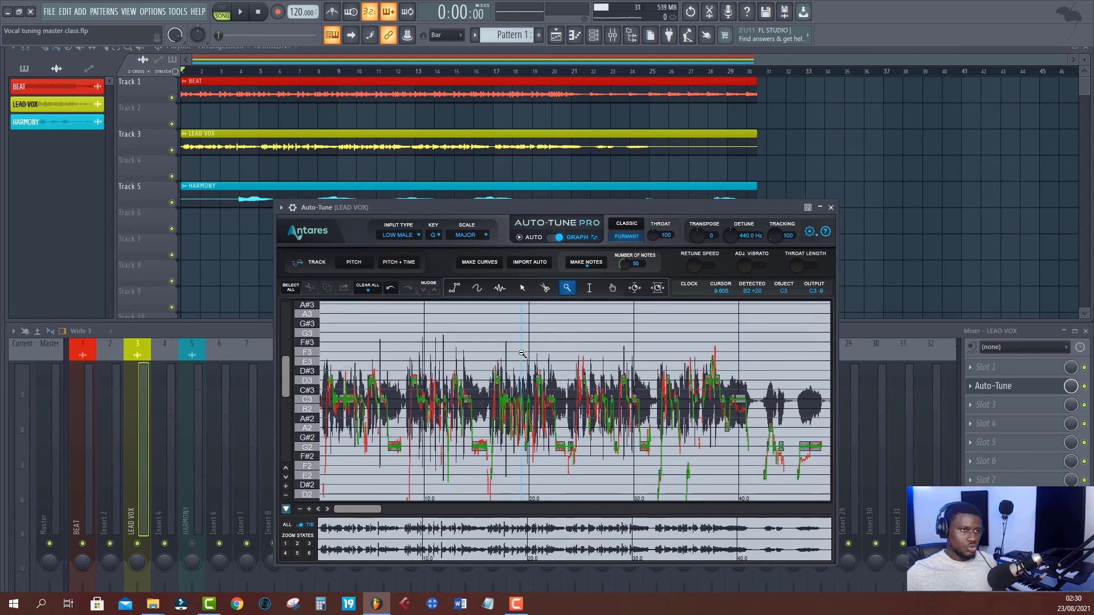
alt+click(522, 354)
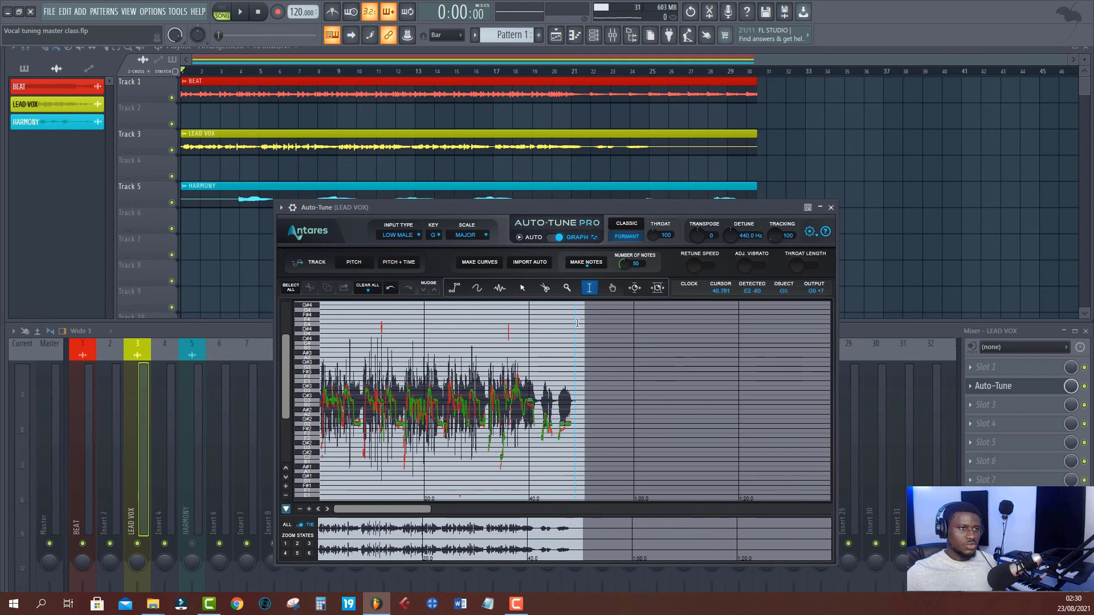
drag(592, 320, 302, 351)
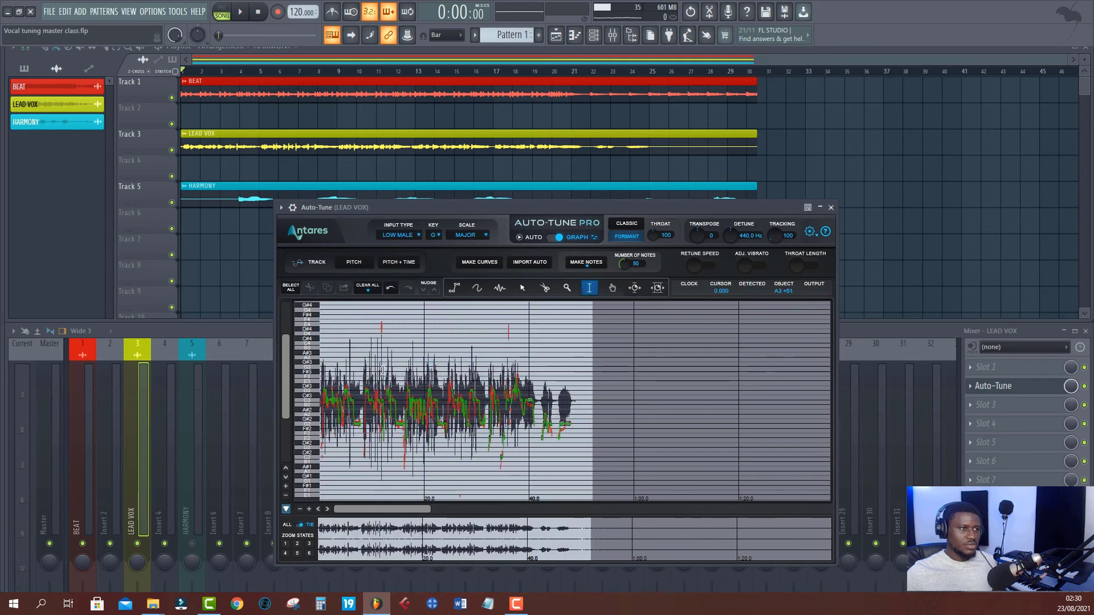
click(567, 289)
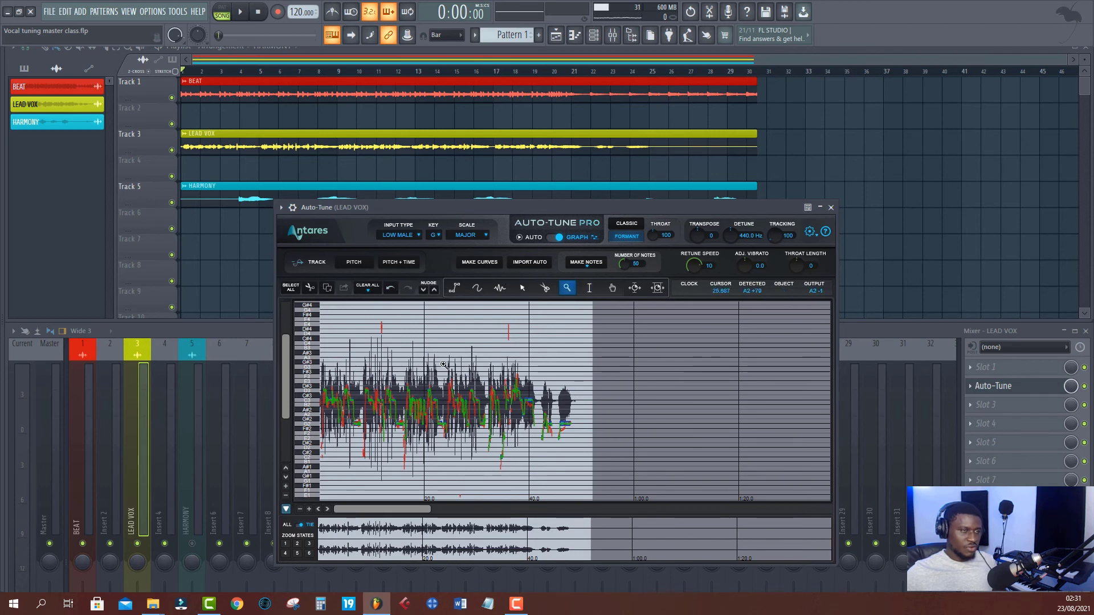
click(409, 394)
click(409, 394)
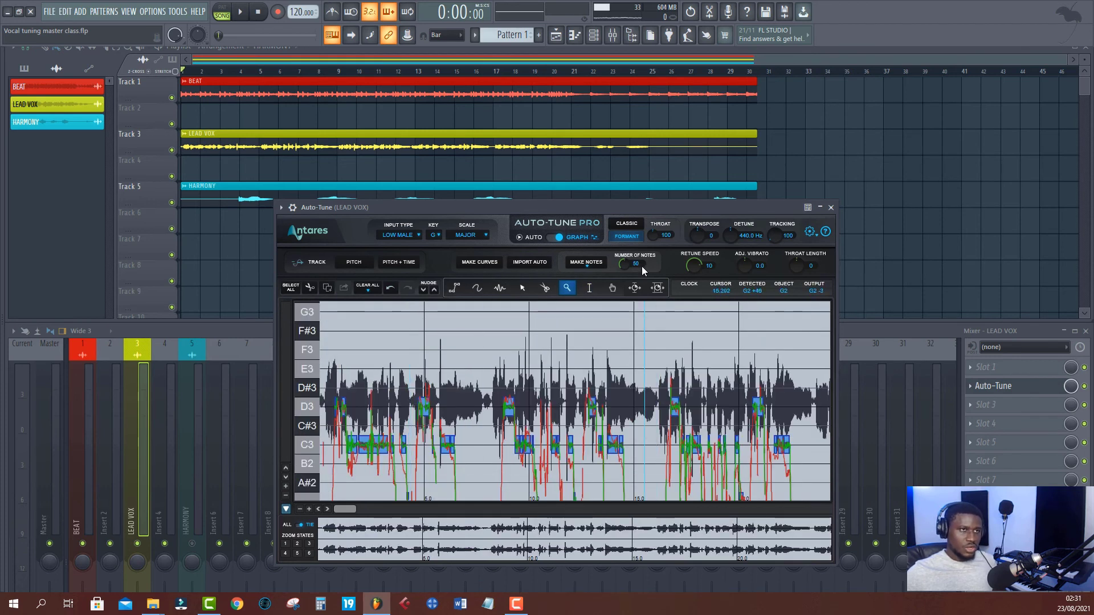
drag(694, 264, 702, 235)
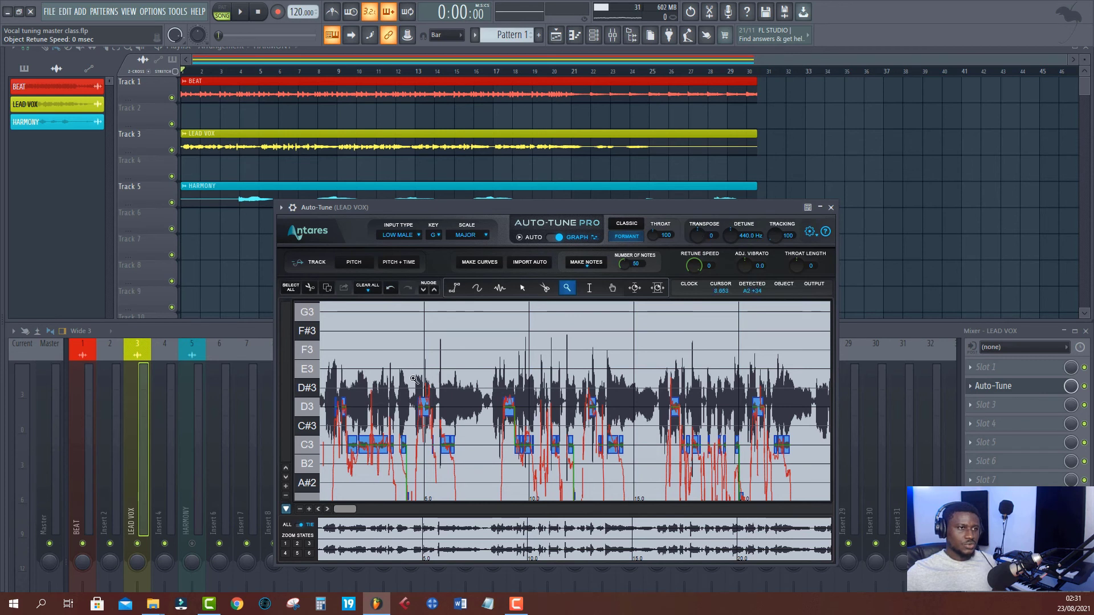
Set the Retune Speed of all the selected lead vocal notes to 1 and play the song to hear the tuning
drag(695, 265, 696, 270)
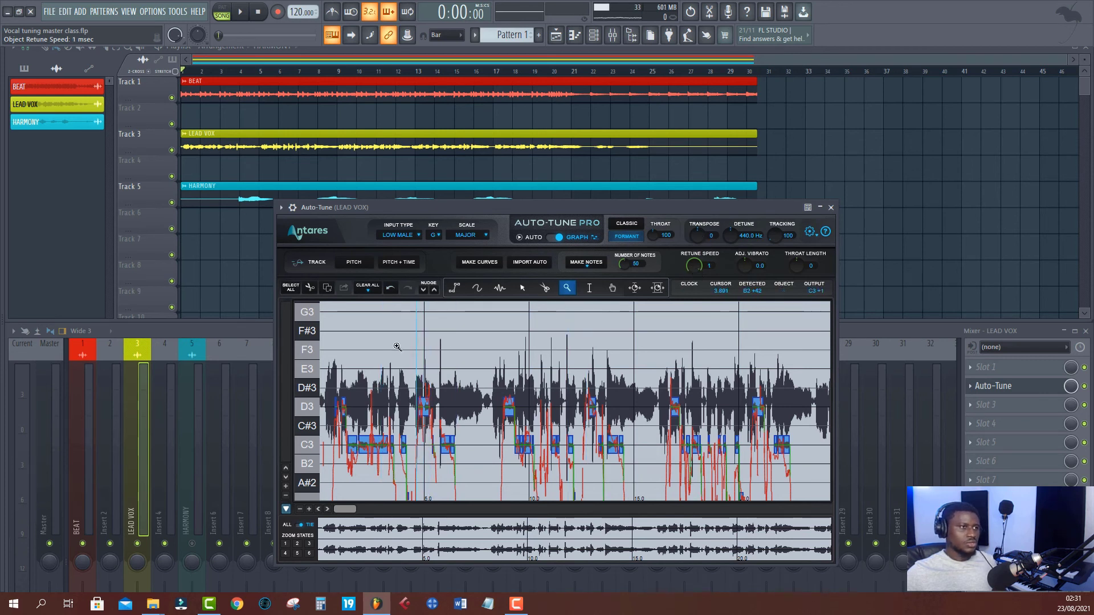
click(344, 325)
key(space)
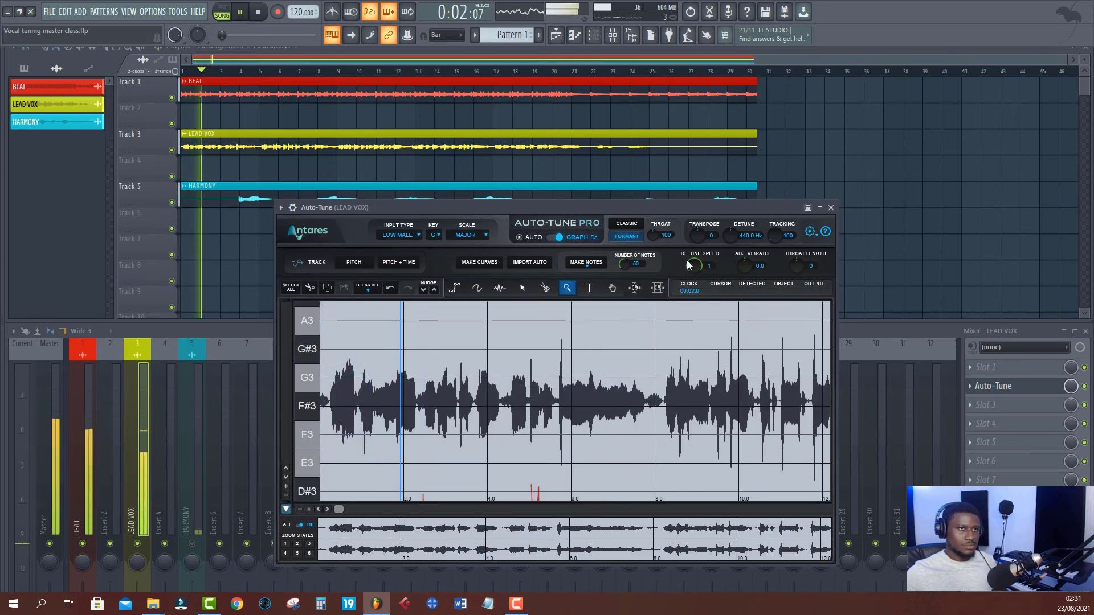
click(639, 344)
ctrl+click(639, 344)
ctrl+click(639, 344)
scroll(598, 349, down, 4)
scroll(518, 359, down, 3)
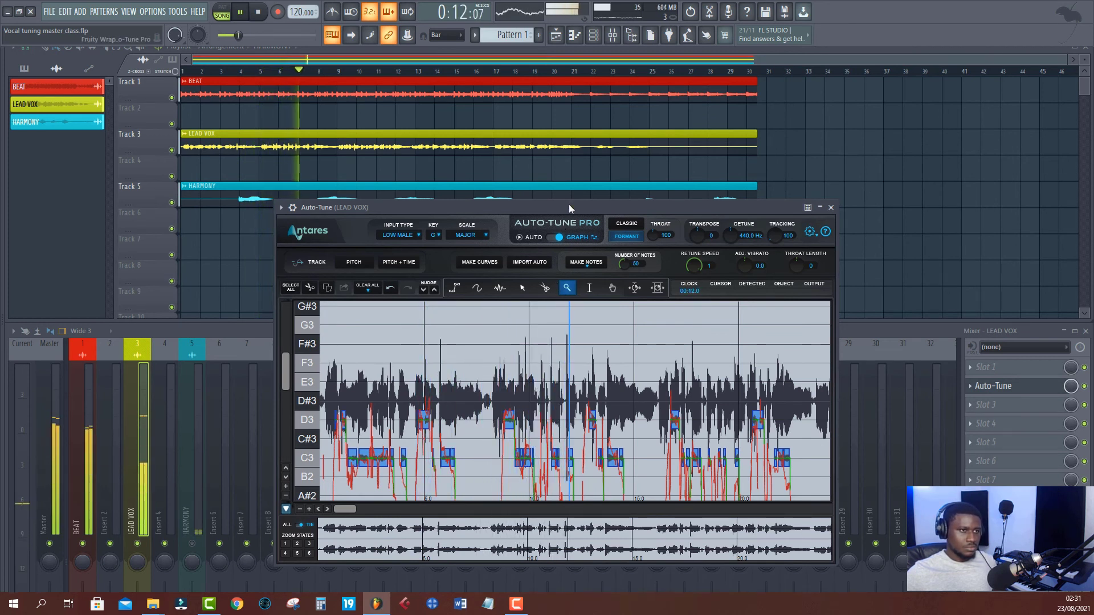
key(space)
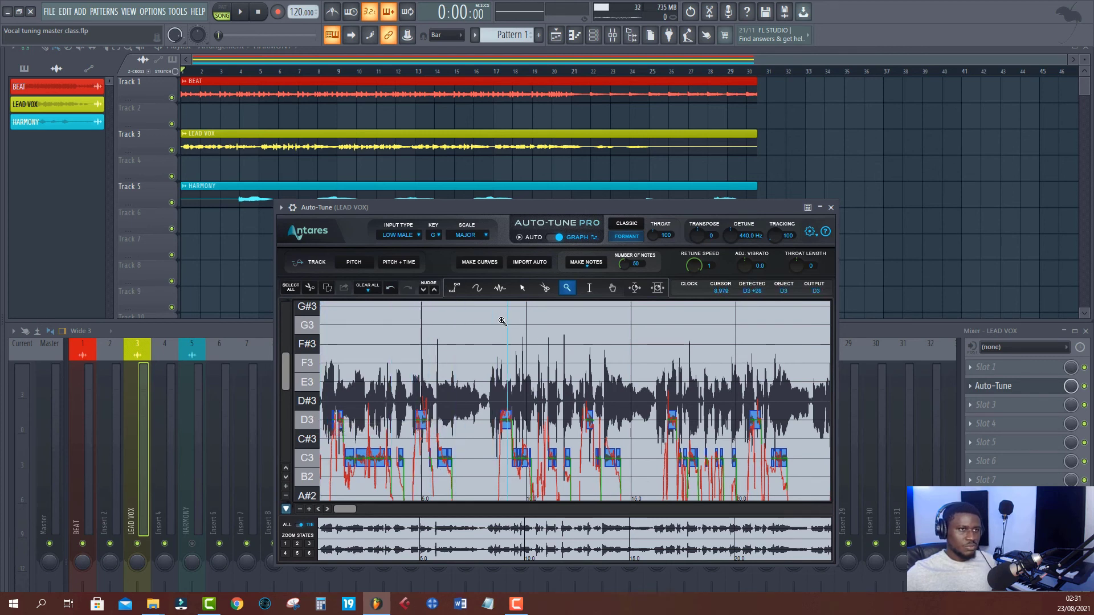
Try to pull the C3 note near 6 seconds upward while all the notes are still selected
click(447, 454)
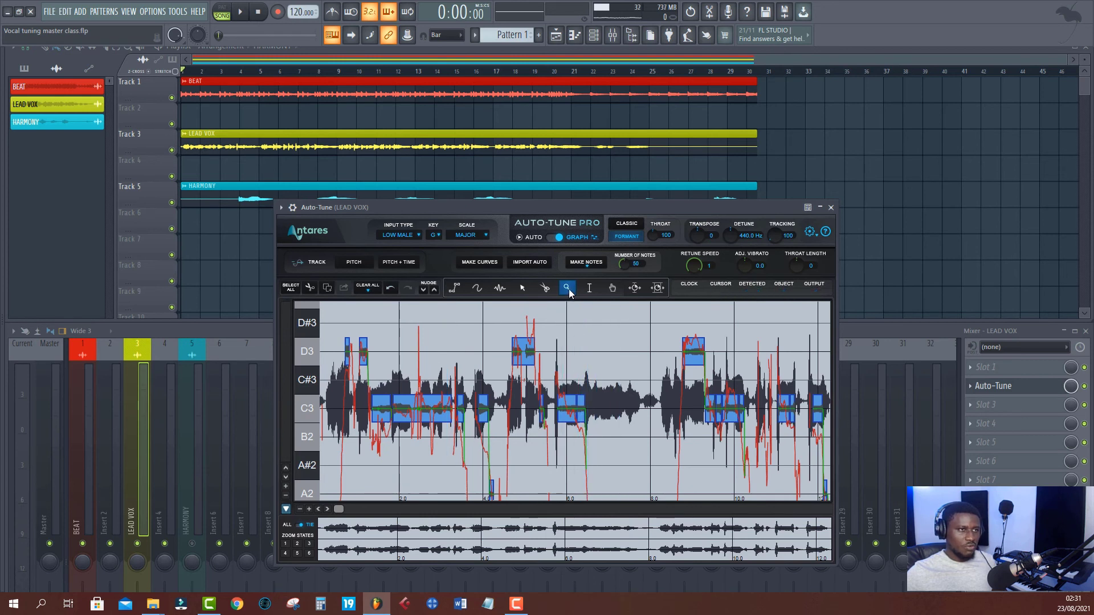
click(523, 289)
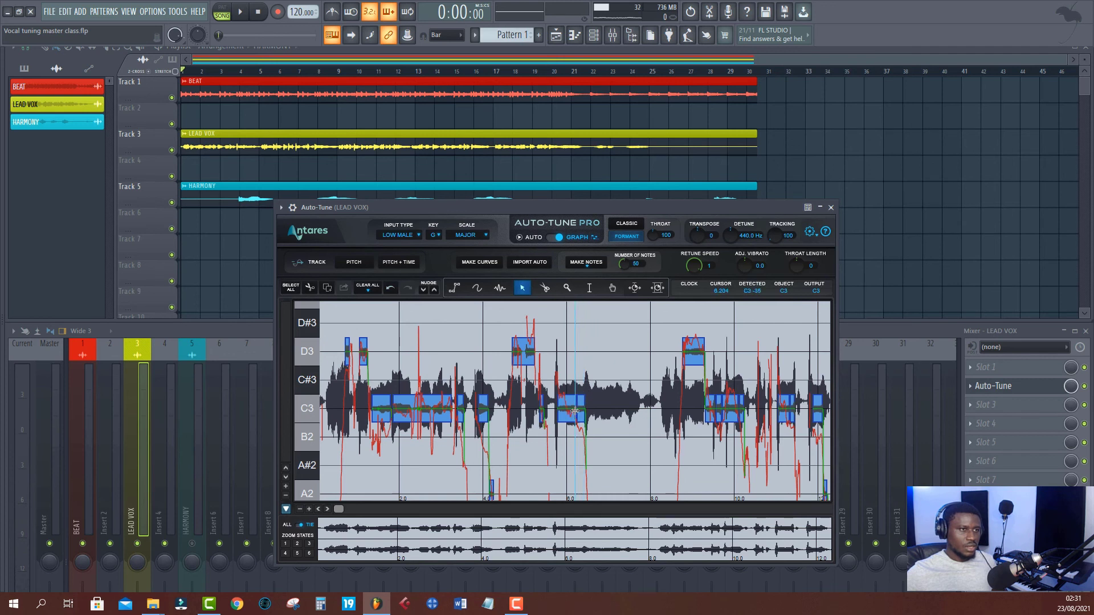
drag(573, 409, 572, 400)
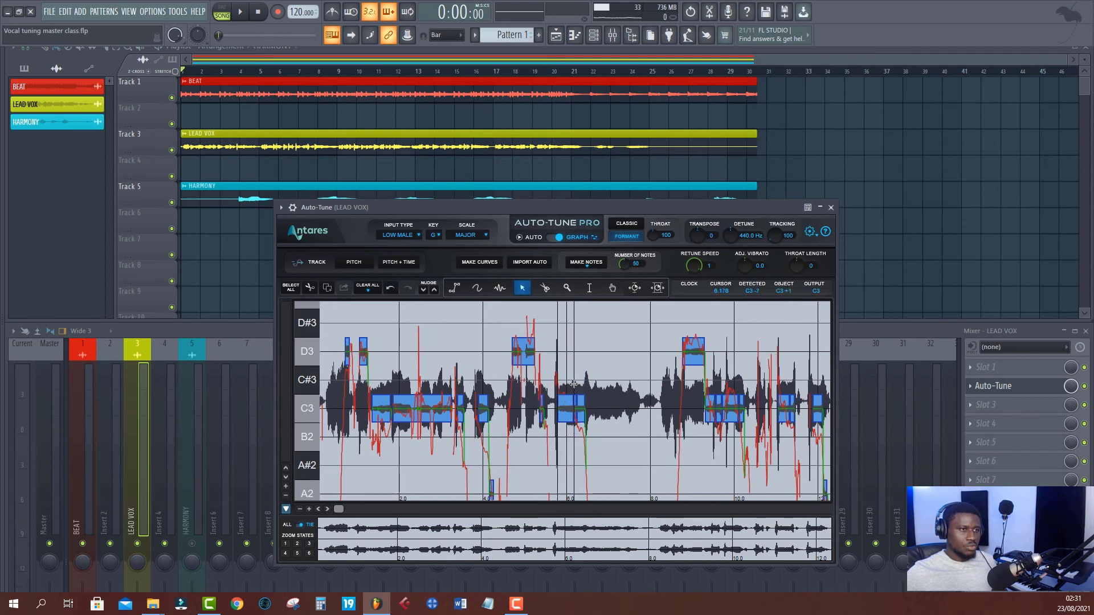
click(575, 385)
click(564, 415)
drag(565, 413, 565, 366)
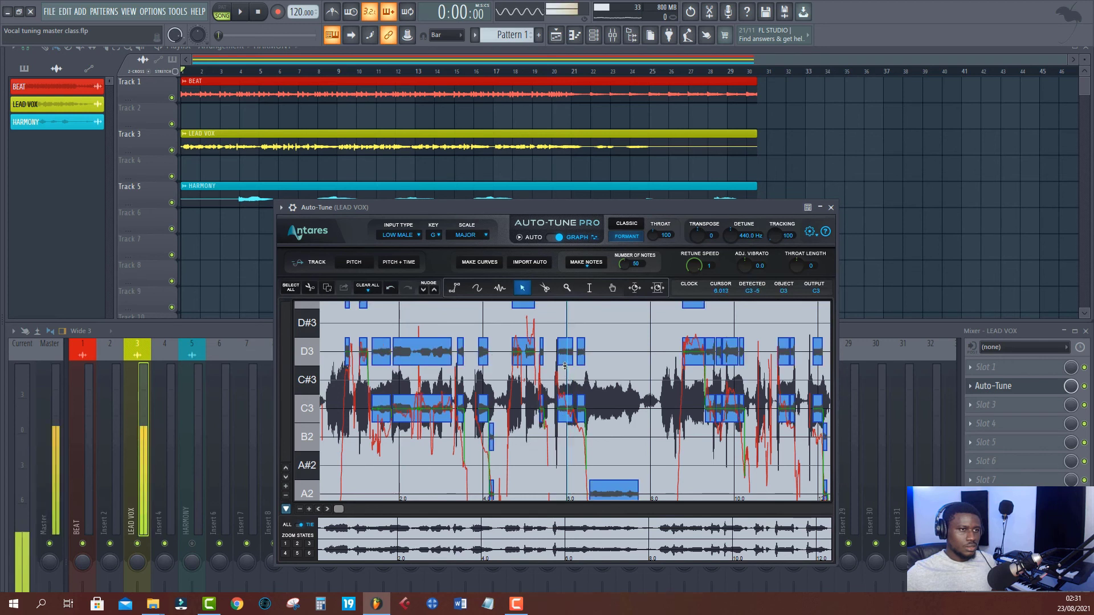
click(564, 387)
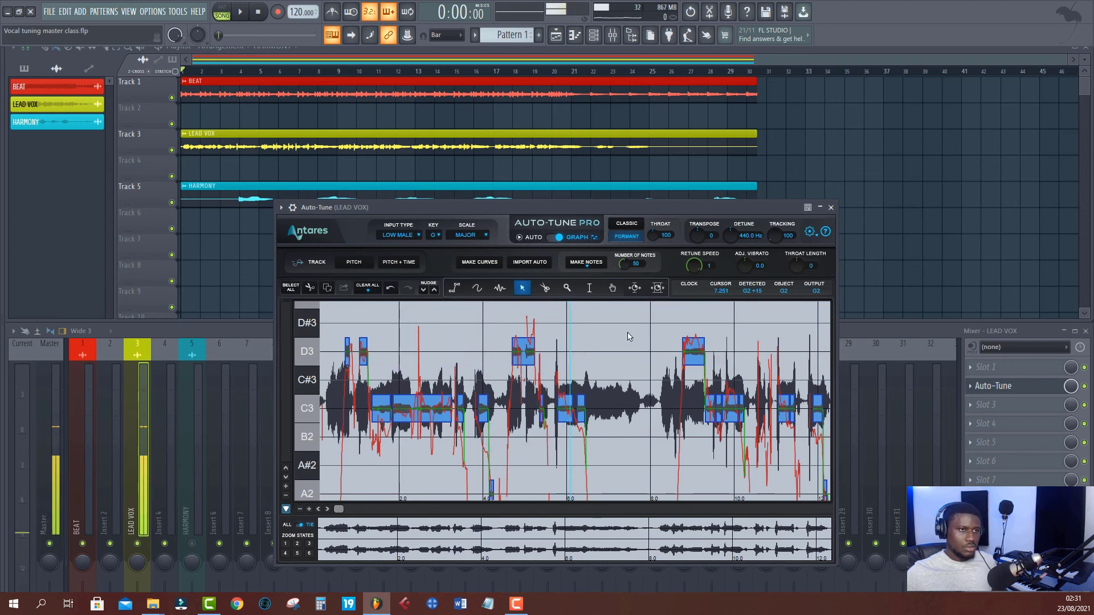
Raise only the C3 note near 6 seconds to D3 and play the song to hear it
click(562, 362)
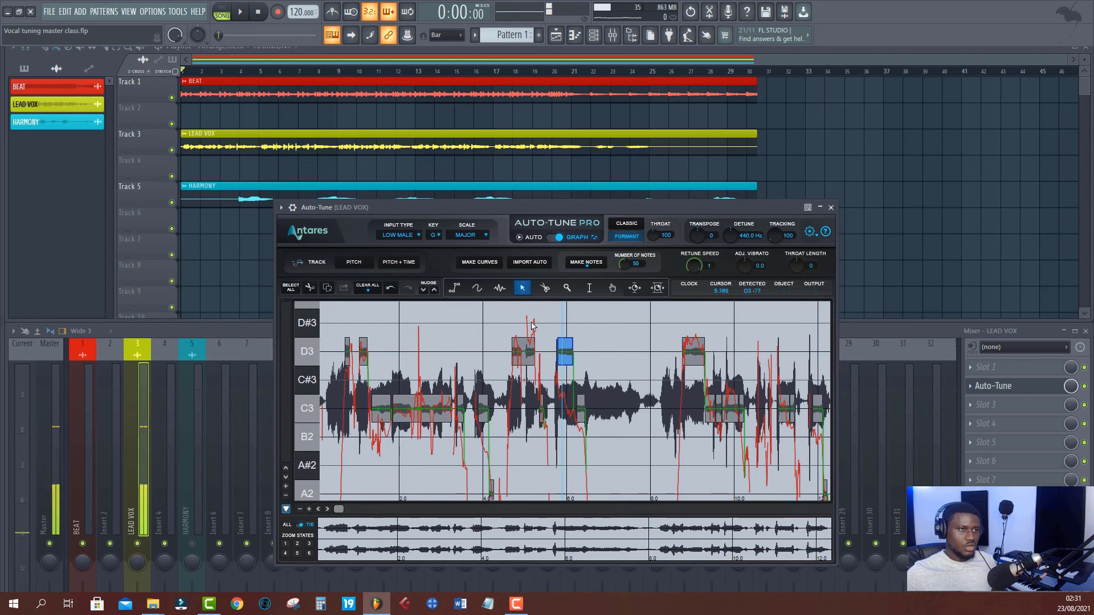
key(space)
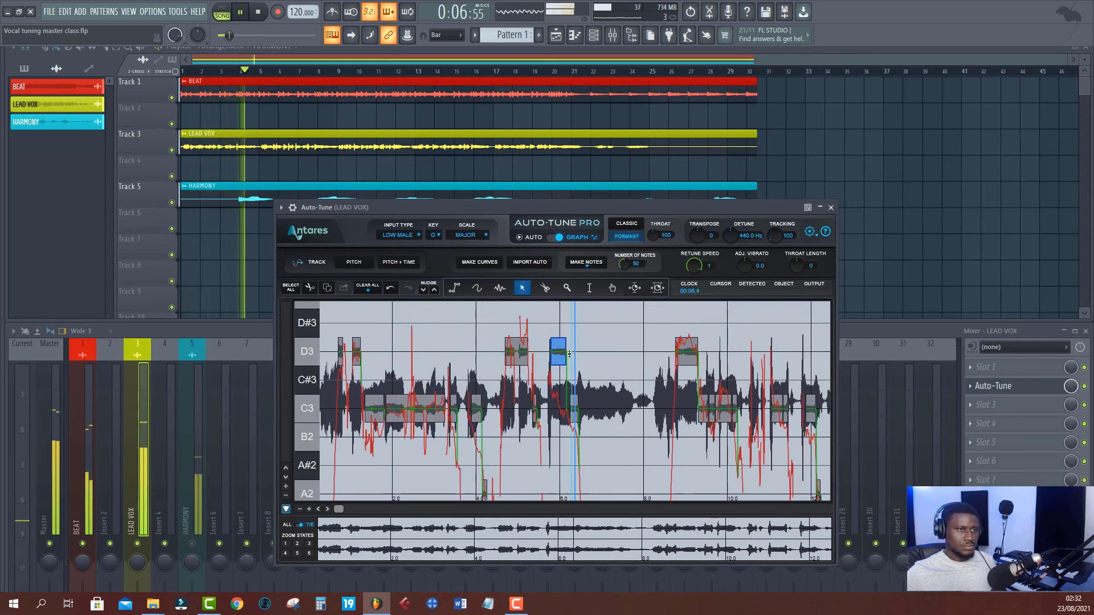
key(space)
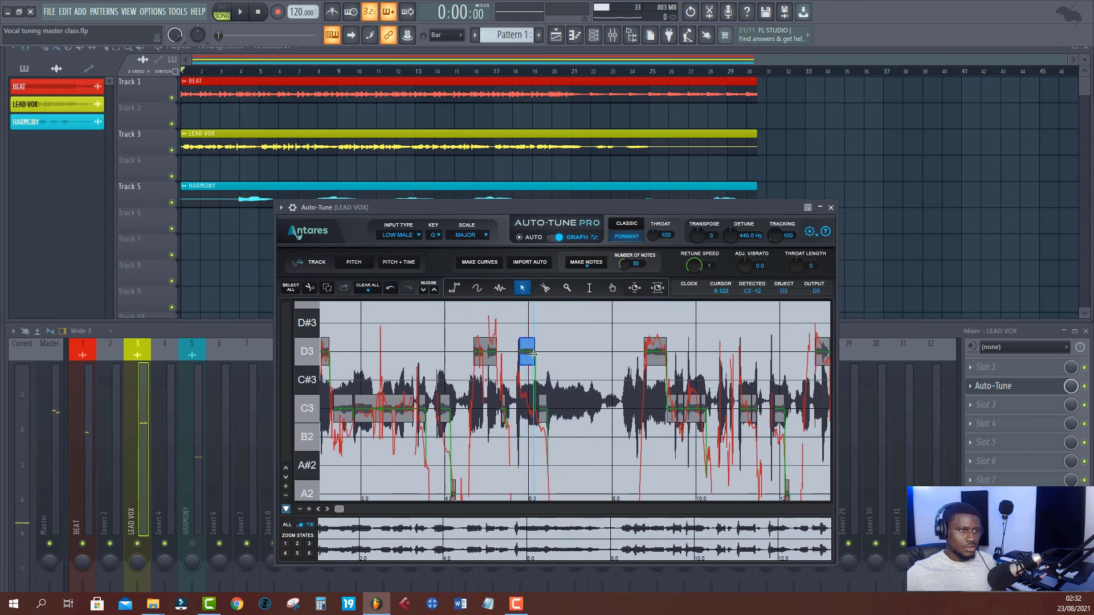
Lower the selected note near 6 seconds to B2 and play the song to hear it
drag(523, 343, 523, 437)
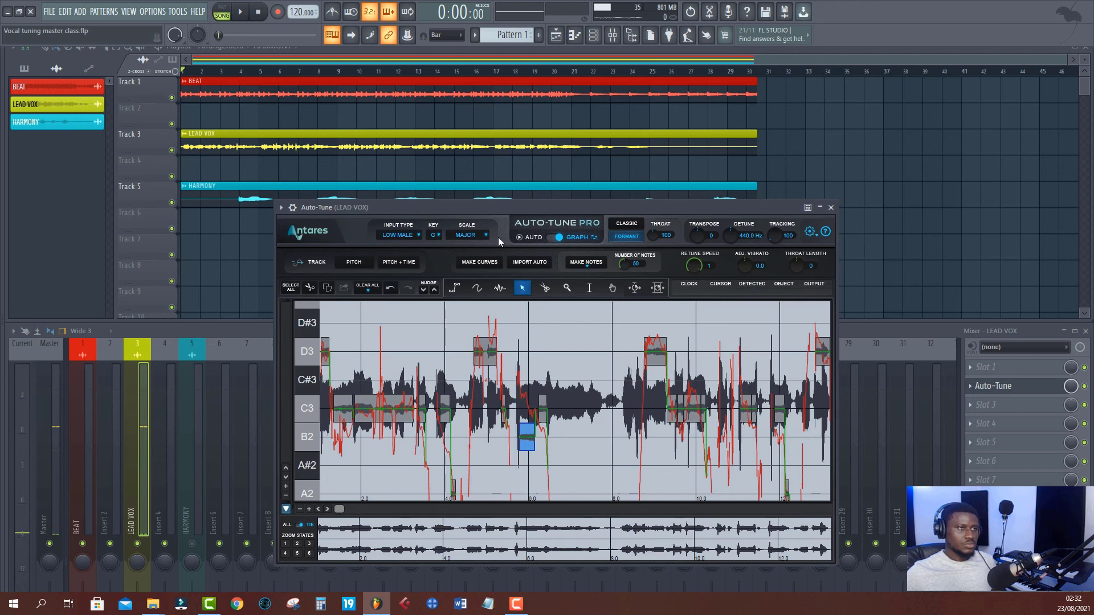
key(space)
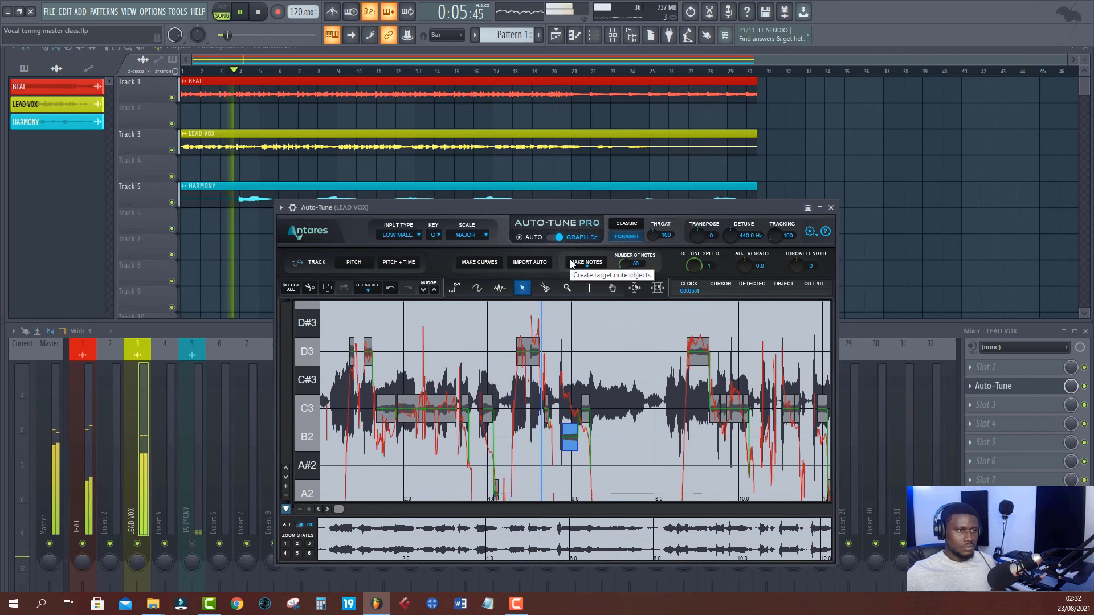
key(space)
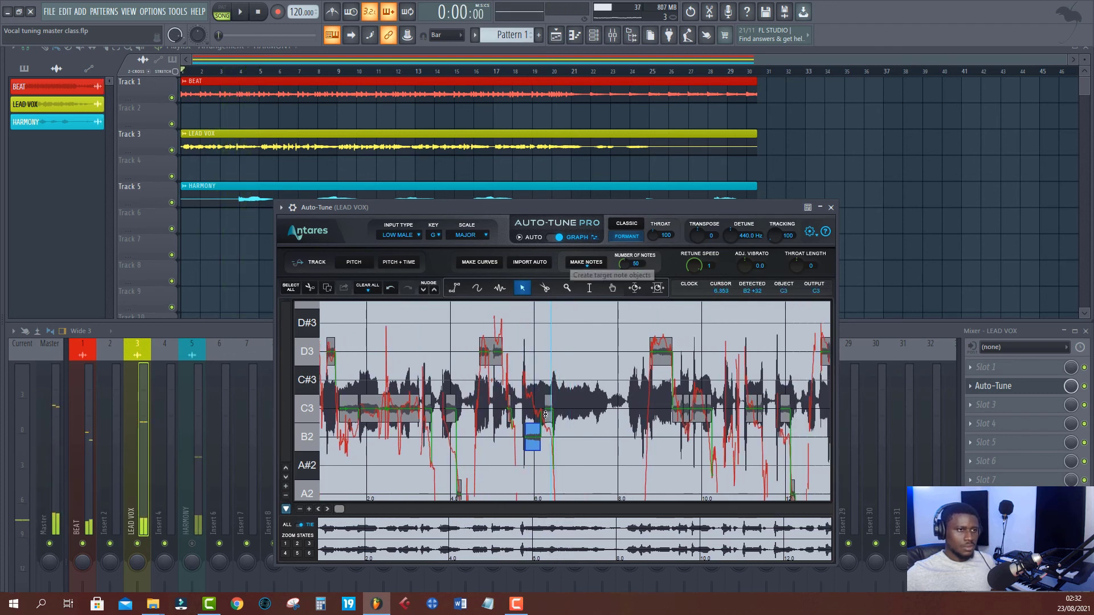
Lower the short C3 note near 6.3 seconds to B2 and play the song to hear both lowered notes
click(548, 436)
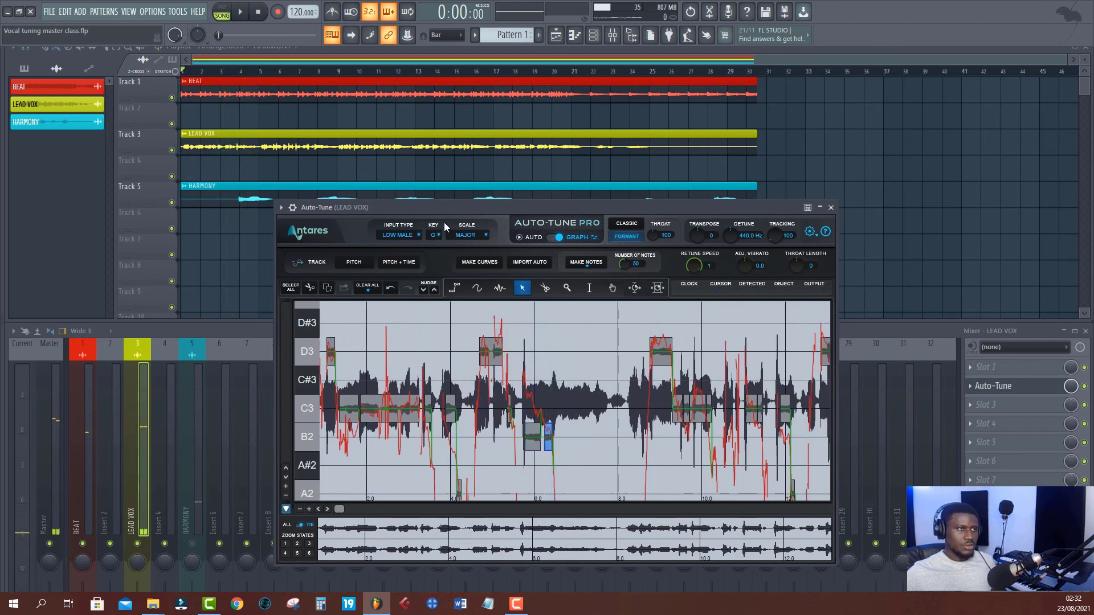
key(space)
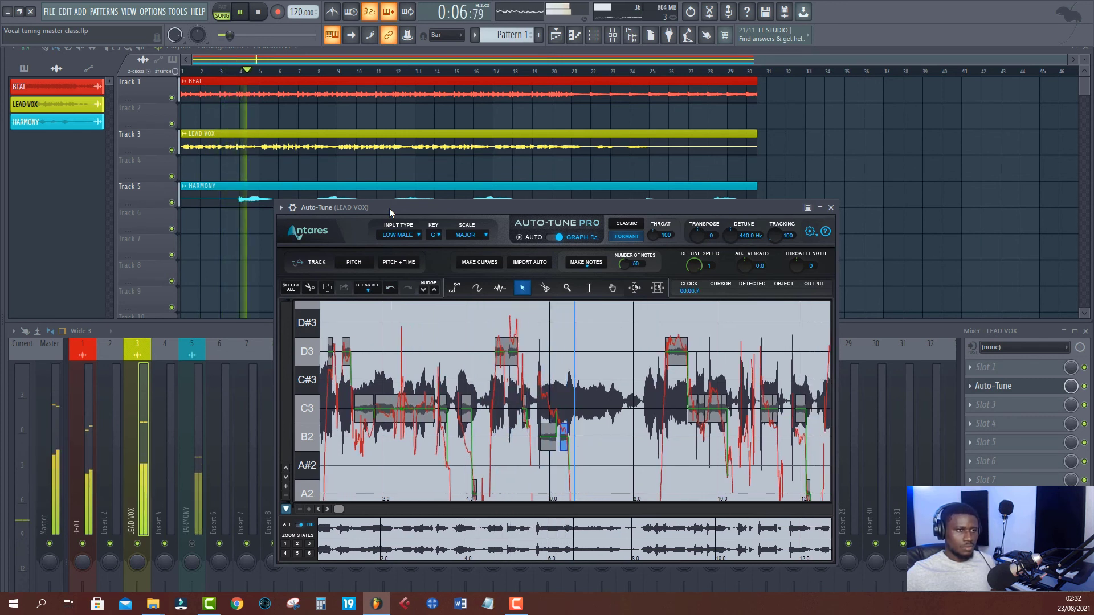
key(space)
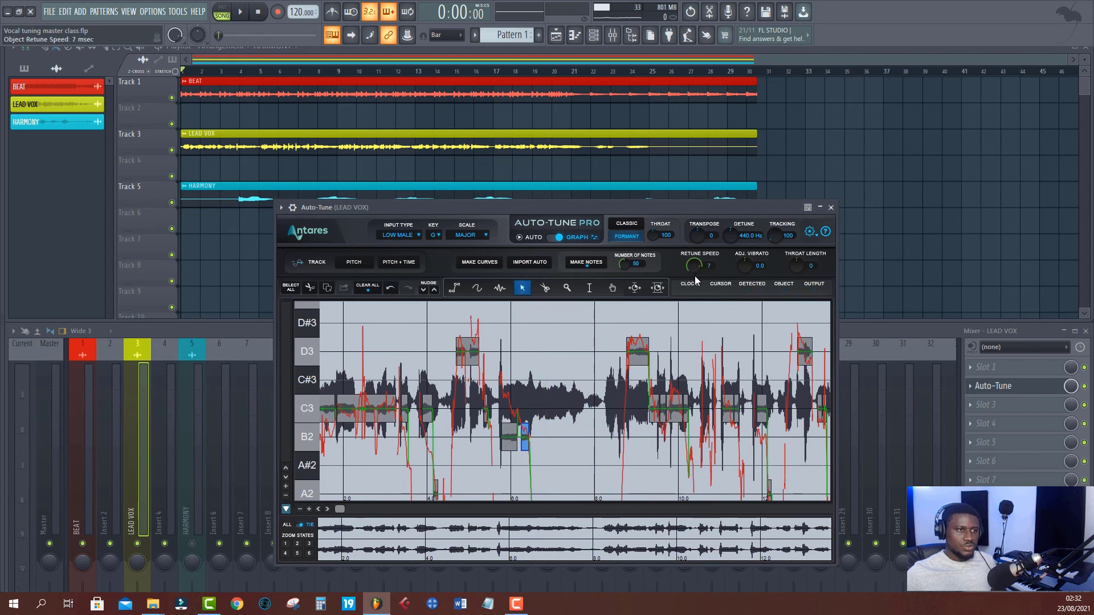
Set the Retune Speed of the selected short B2 note near 6.3 seconds to 6 and play the song
drag(690, 295, 694, 284)
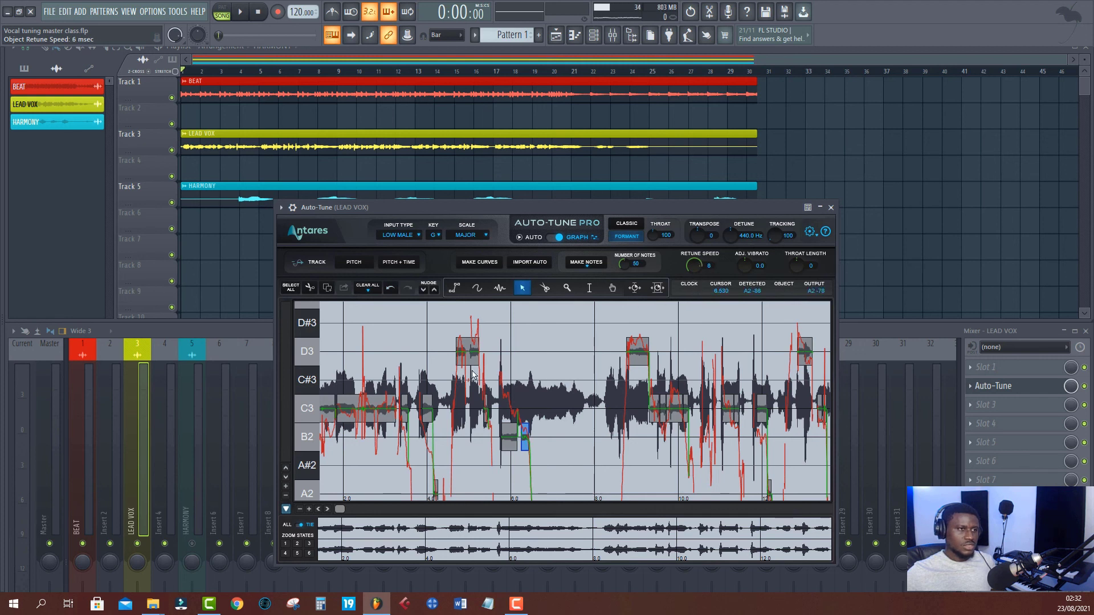
key(space)
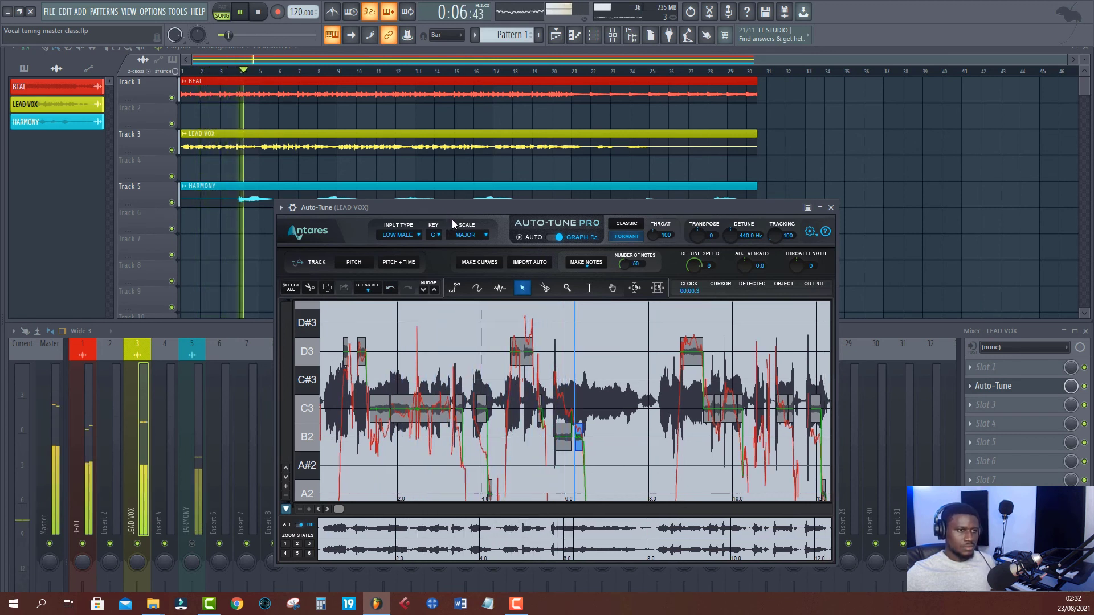
key(space)
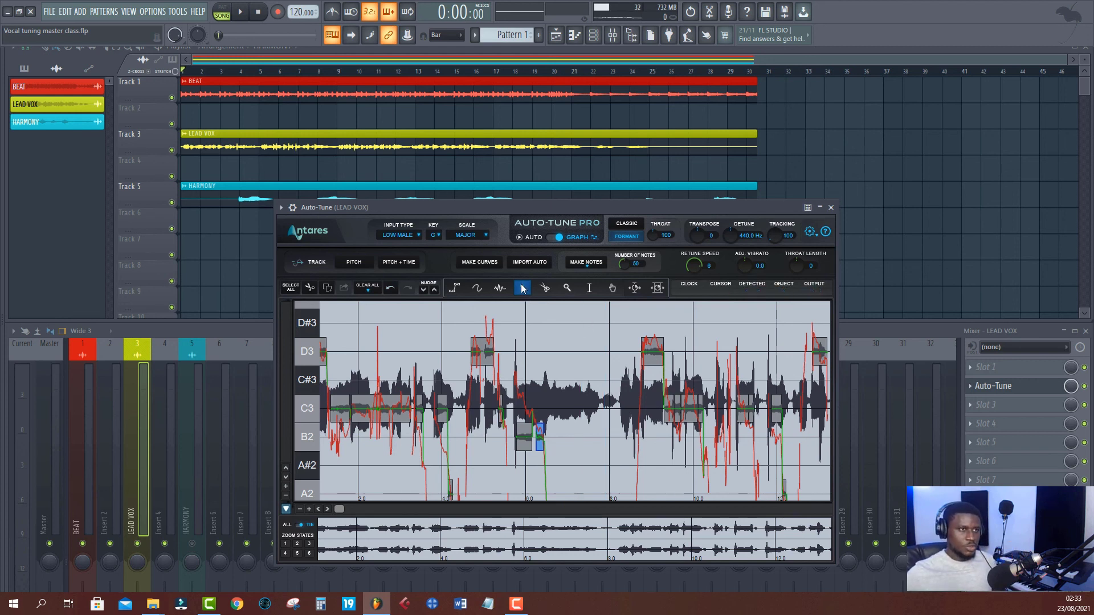
Draw a flat pitch line on D3 with the Line tool, from about 8.1 seconds to the start of the D3 note near 9 seconds
click(566, 287)
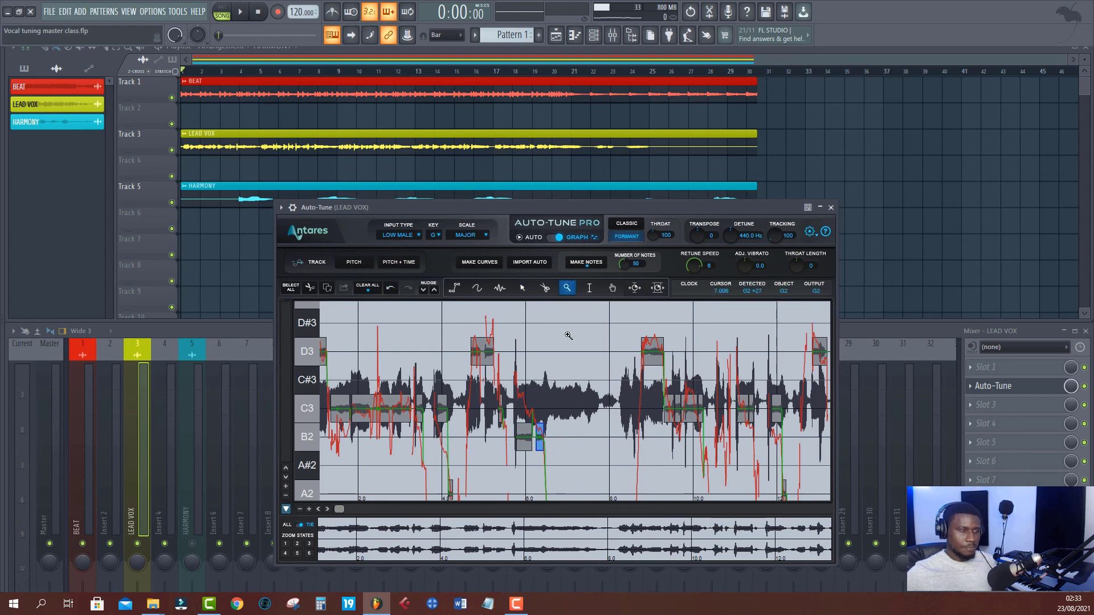
alt+click(561, 379)
alt+click(561, 379)
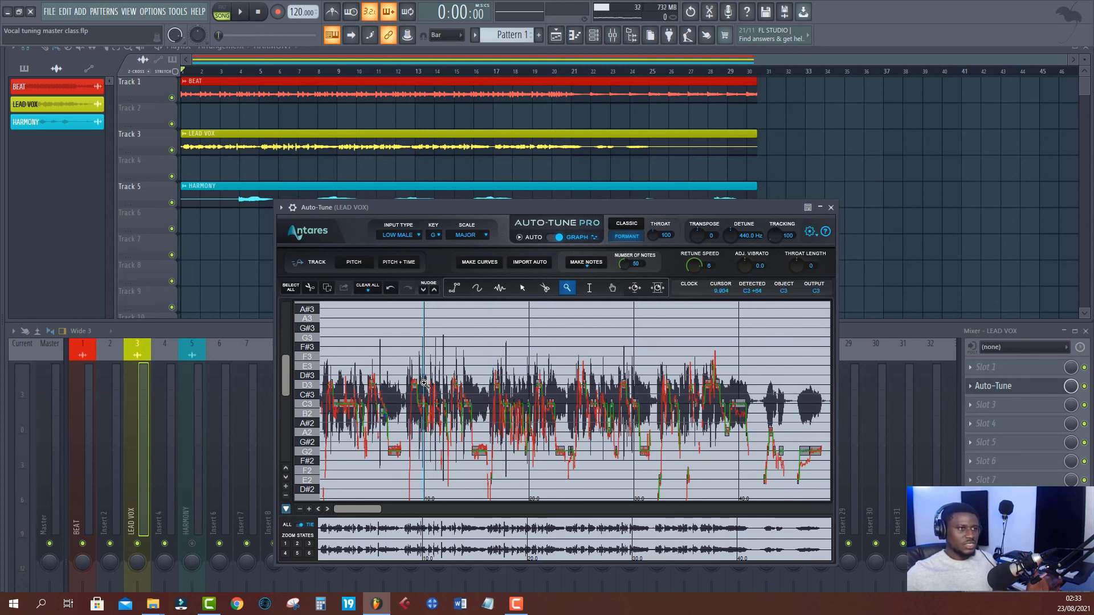
click(449, 336)
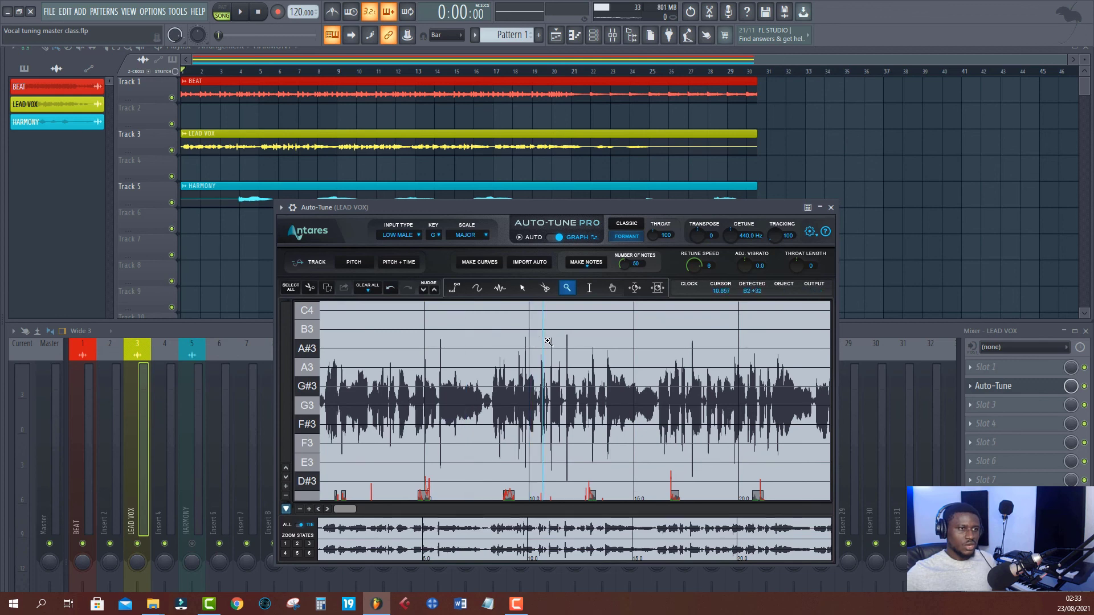
scroll(548, 341, down, 2)
scroll(548, 341, down, 3)
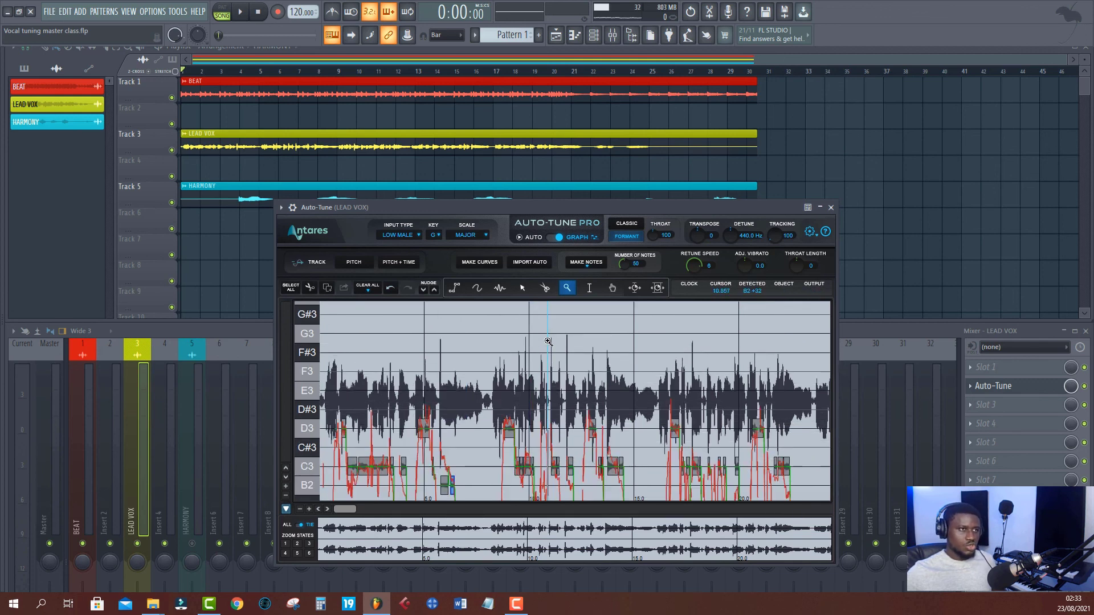
click(451, 288)
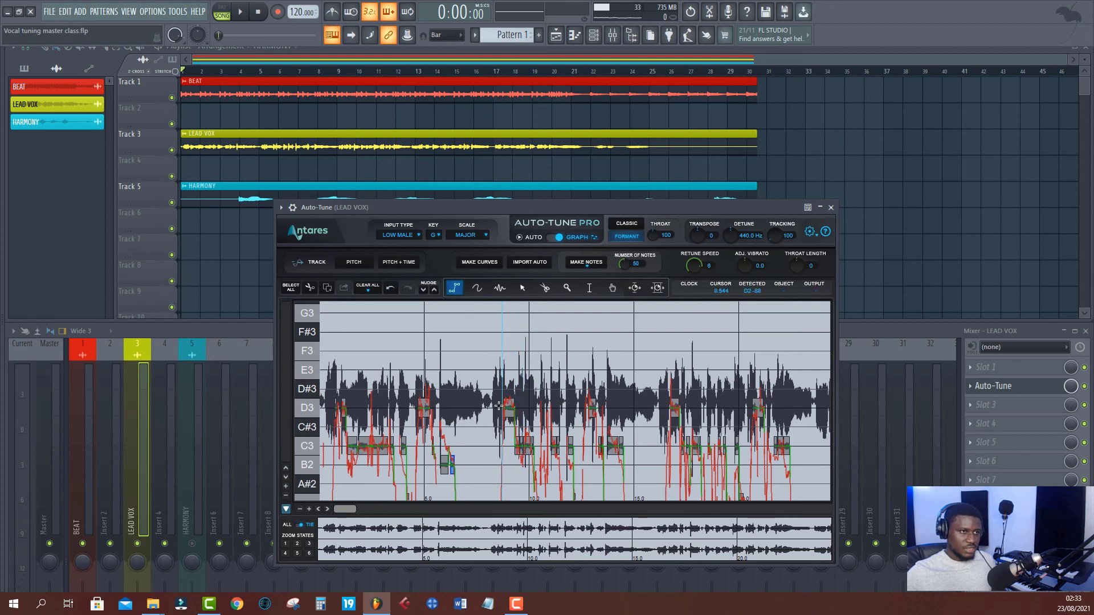
scroll(495, 405, down, 3)
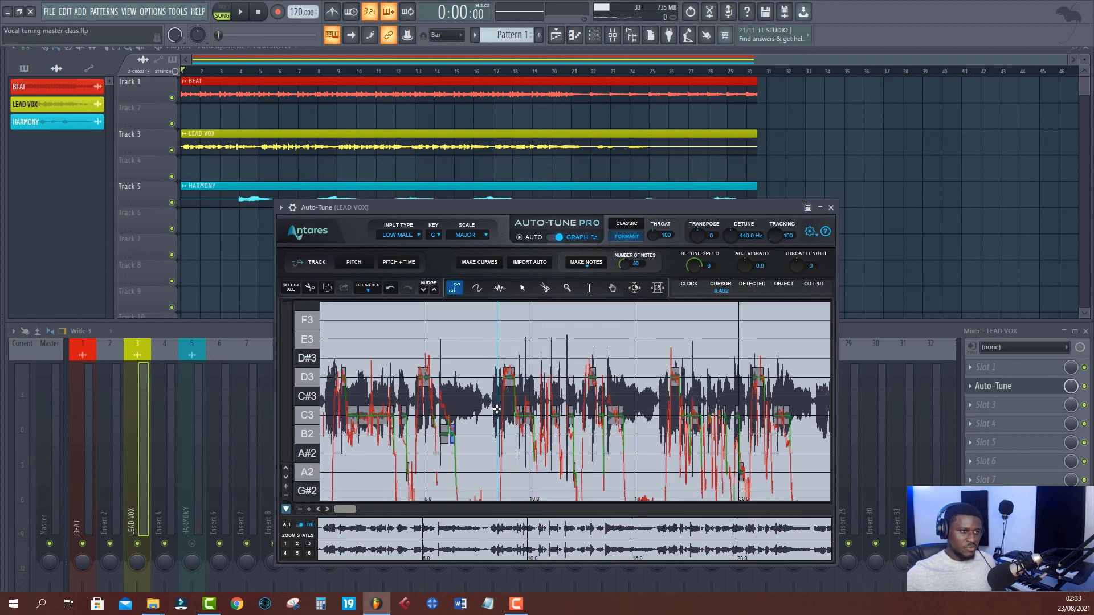
scroll(497, 408, up, 1)
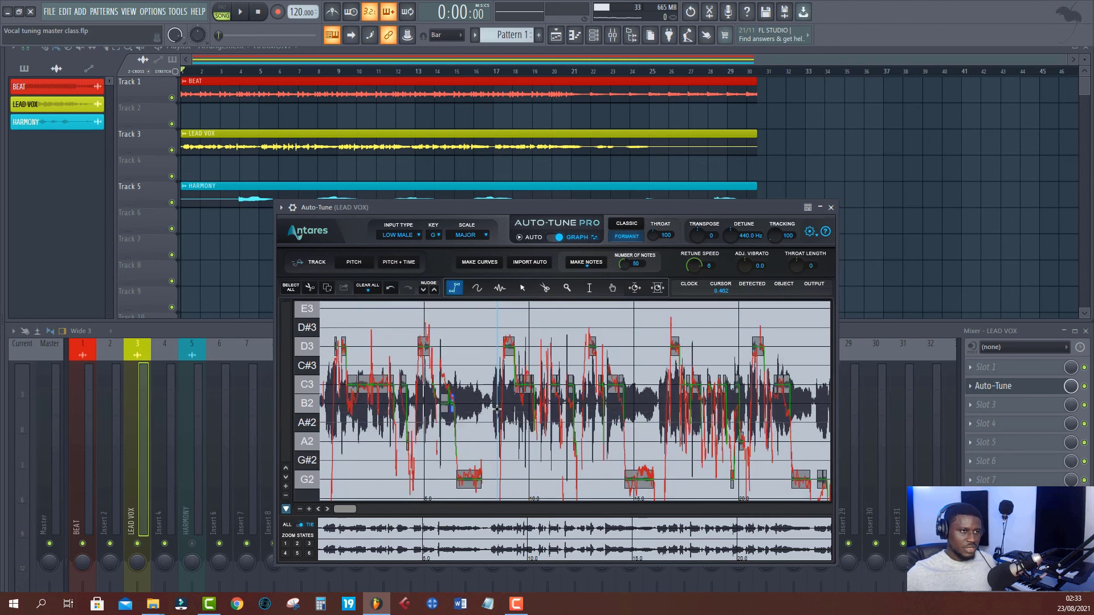
scroll(495, 406, down, 1)
scroll(494, 406, up, 1)
scroll(494, 406, up, 3)
scroll(496, 404, down, 2)
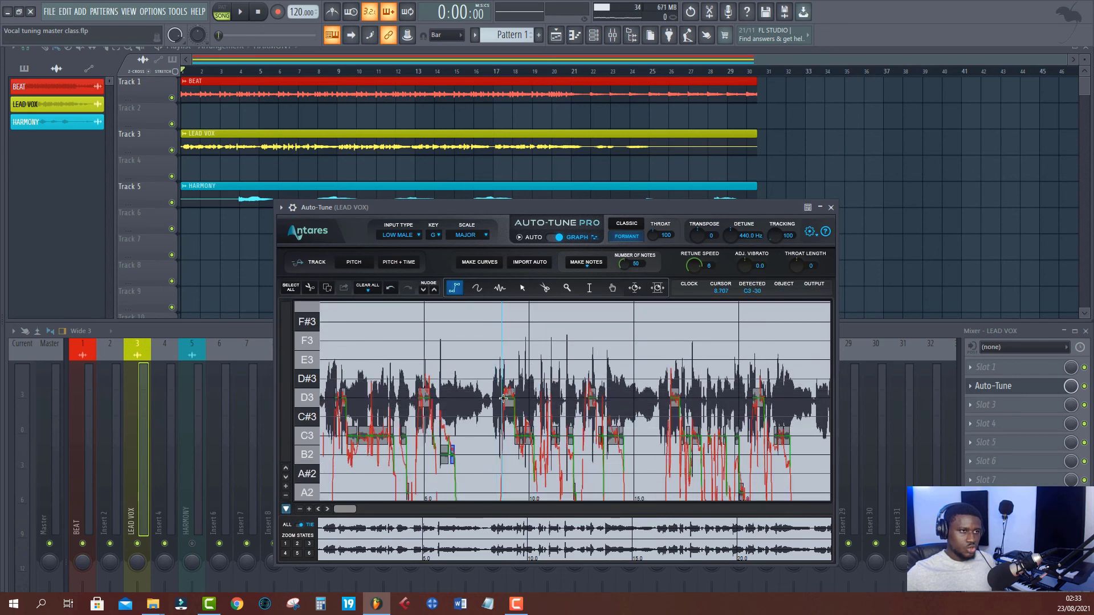
click(483, 434)
double_click(466, 397)
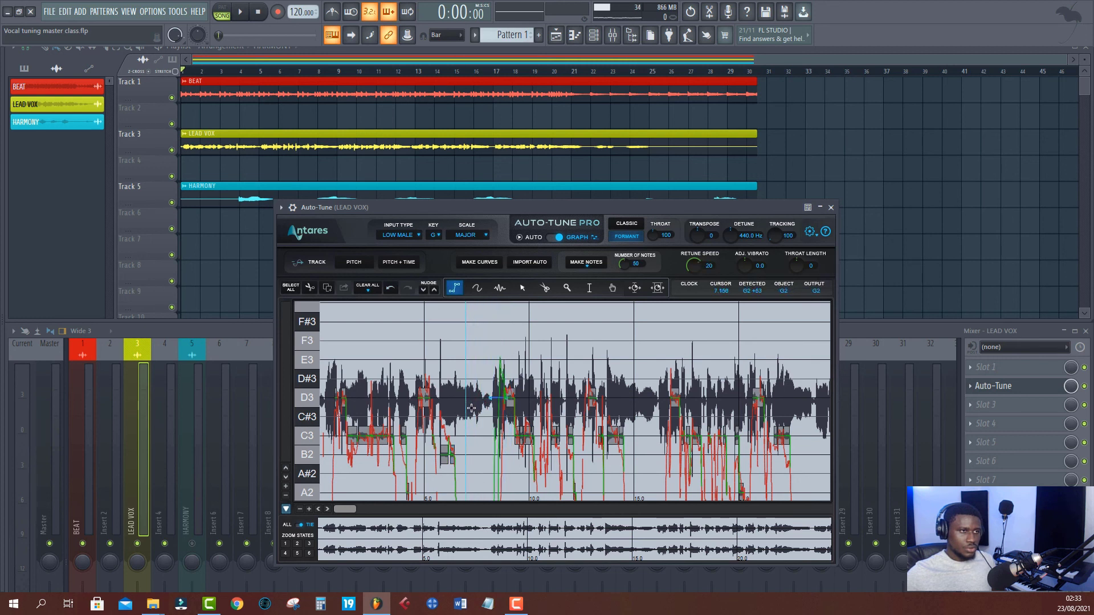
Examine the pitch line drawn on D3 between about 8 and 9 seconds and the output curve around it
scroll(492, 422, down, 1)
scroll(492, 421, up, 3)
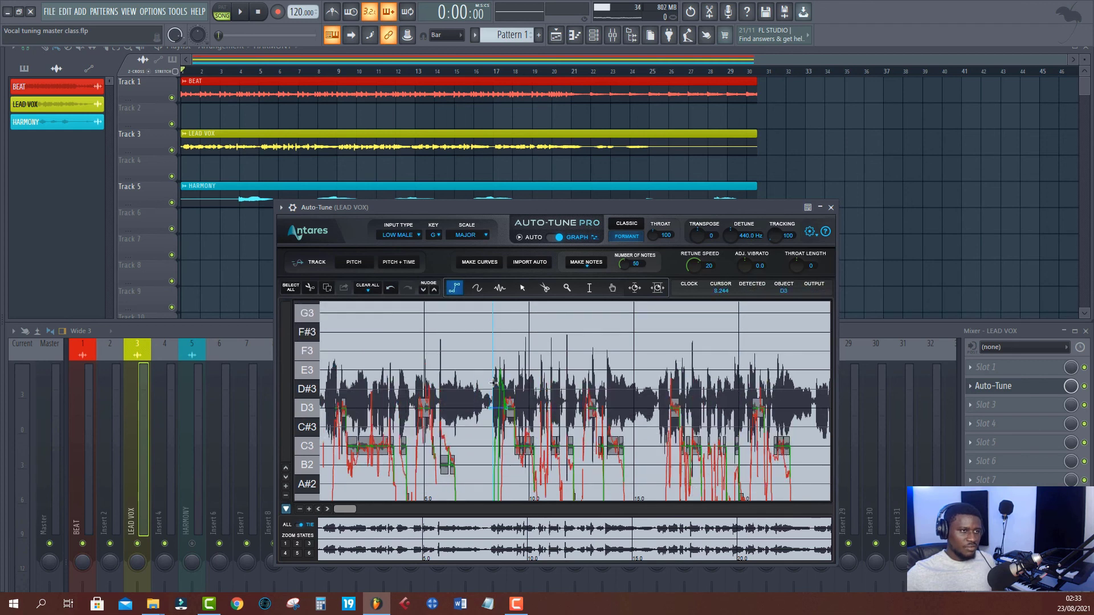
scroll(501, 391, up, 1)
click(566, 289)
alt+click(499, 423)
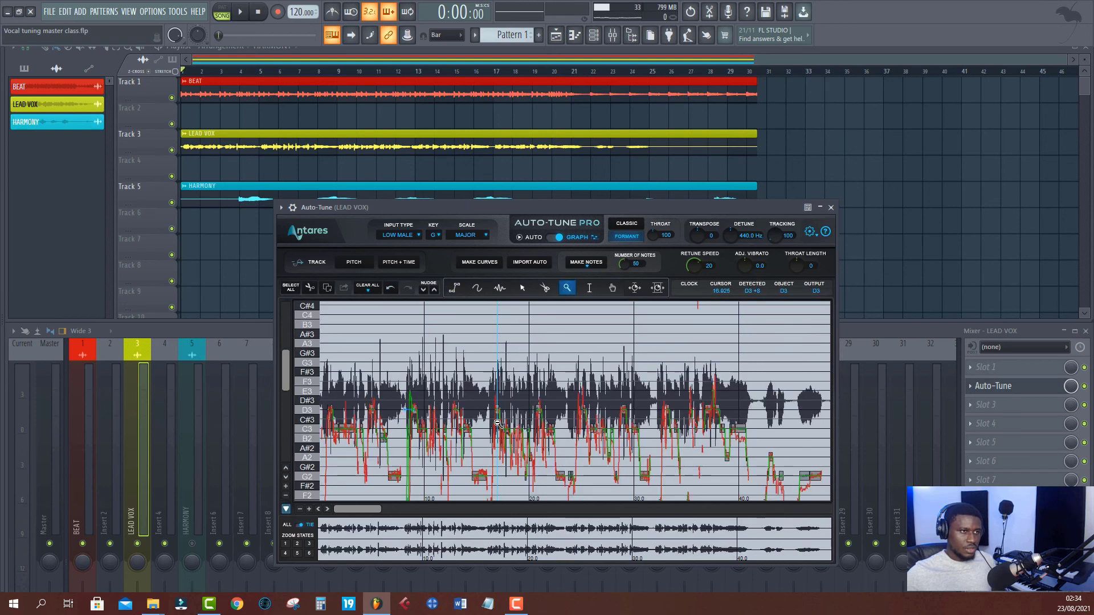
click(492, 419)
click(501, 425)
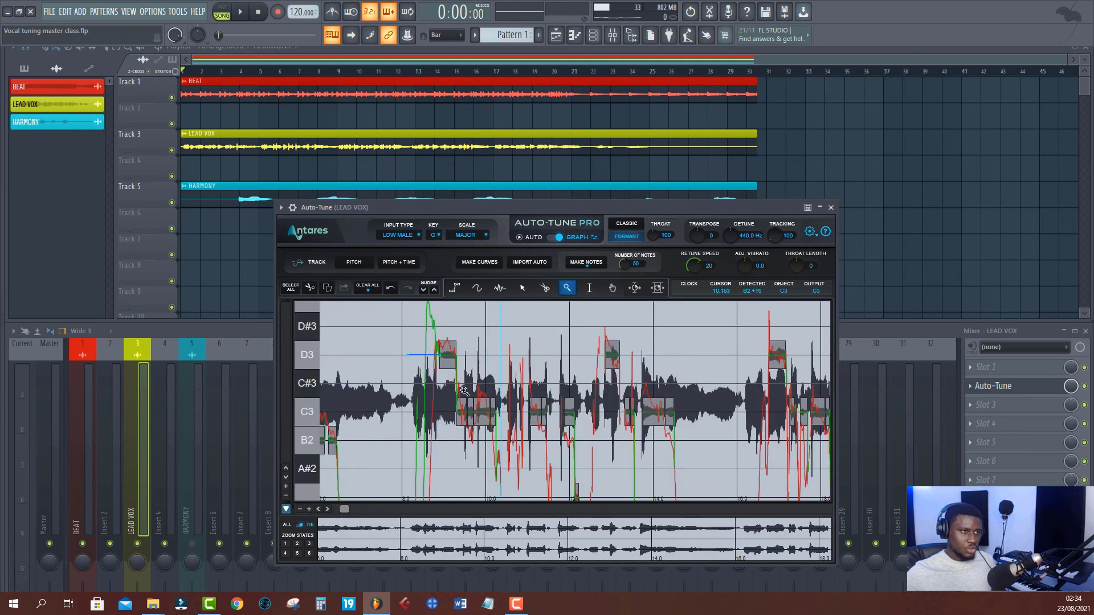
click(408, 356)
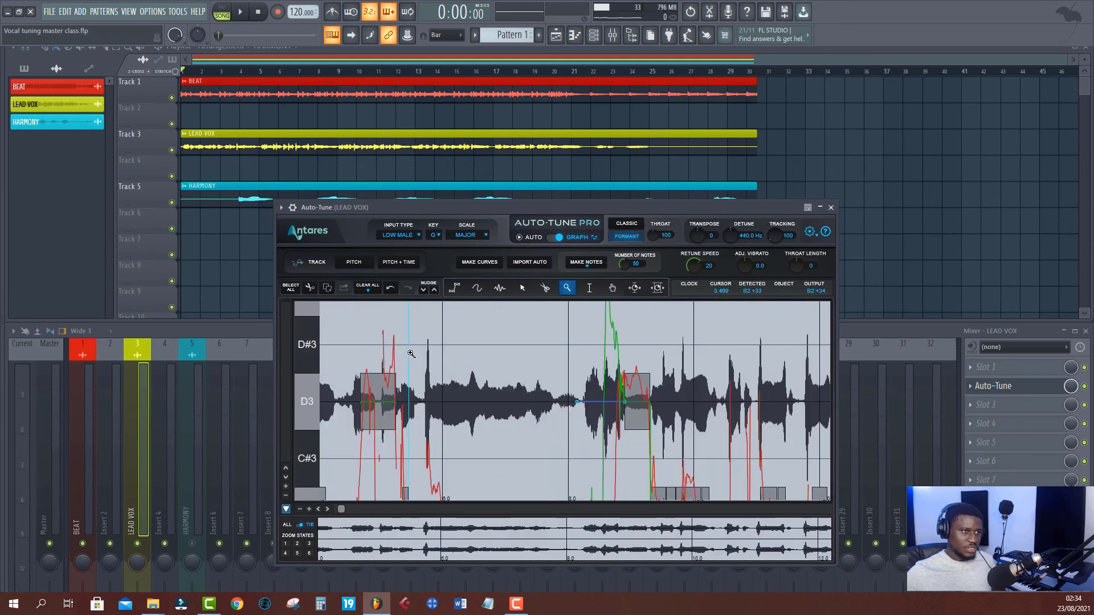
click(596, 405)
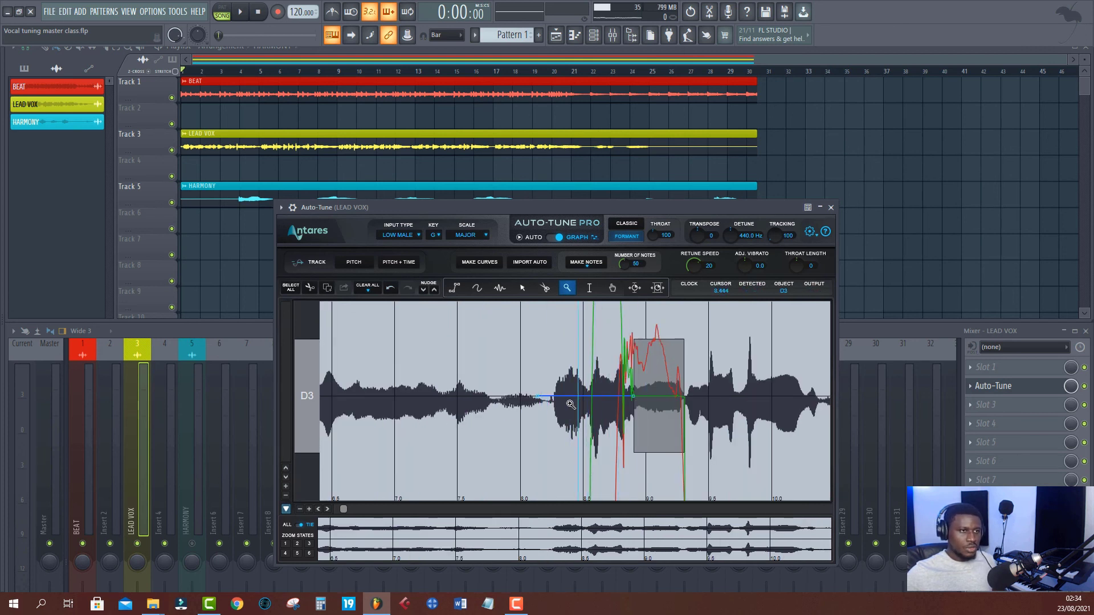
Regenerate the lead vocal's notes with Make Notes, replacing the pitch line drawn on D3 before 9 seconds
click(590, 261)
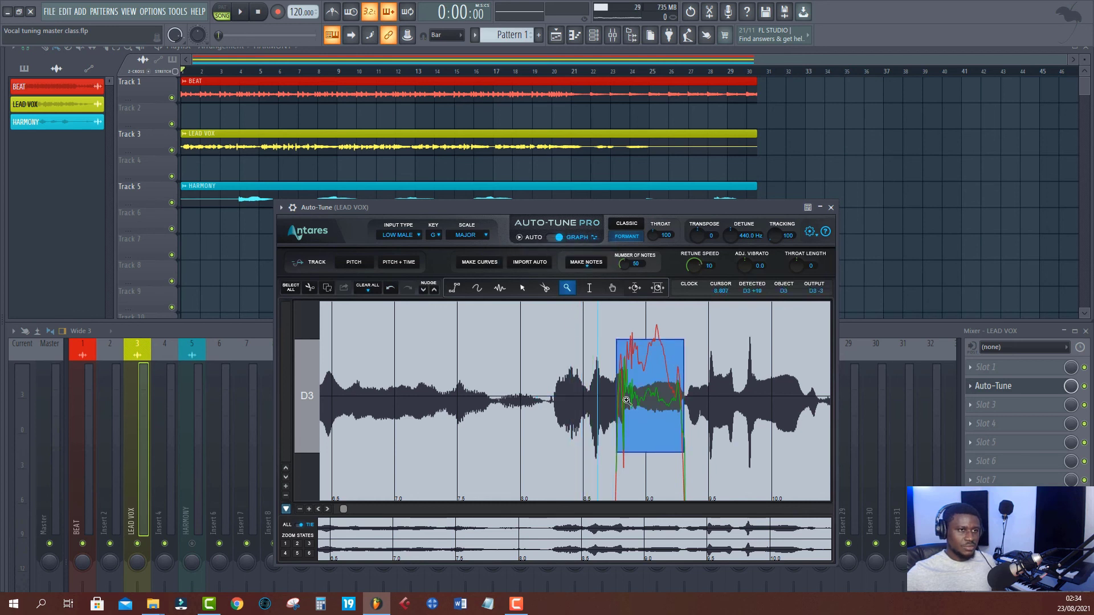
drag(649, 395, 540, 394)
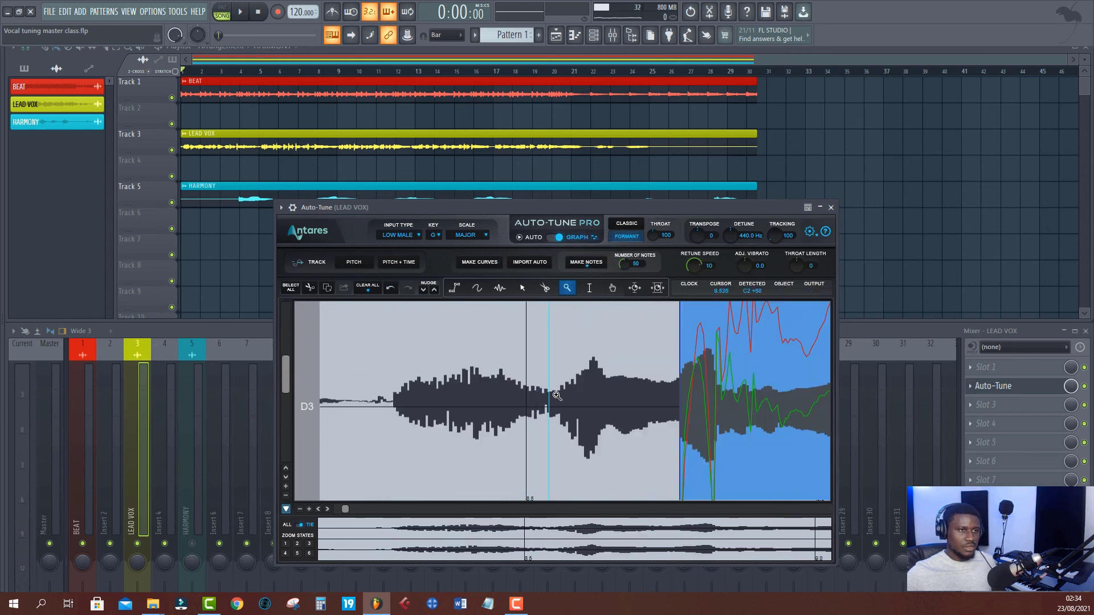
ctrl+click(654, 379)
ctrl+click(654, 379)
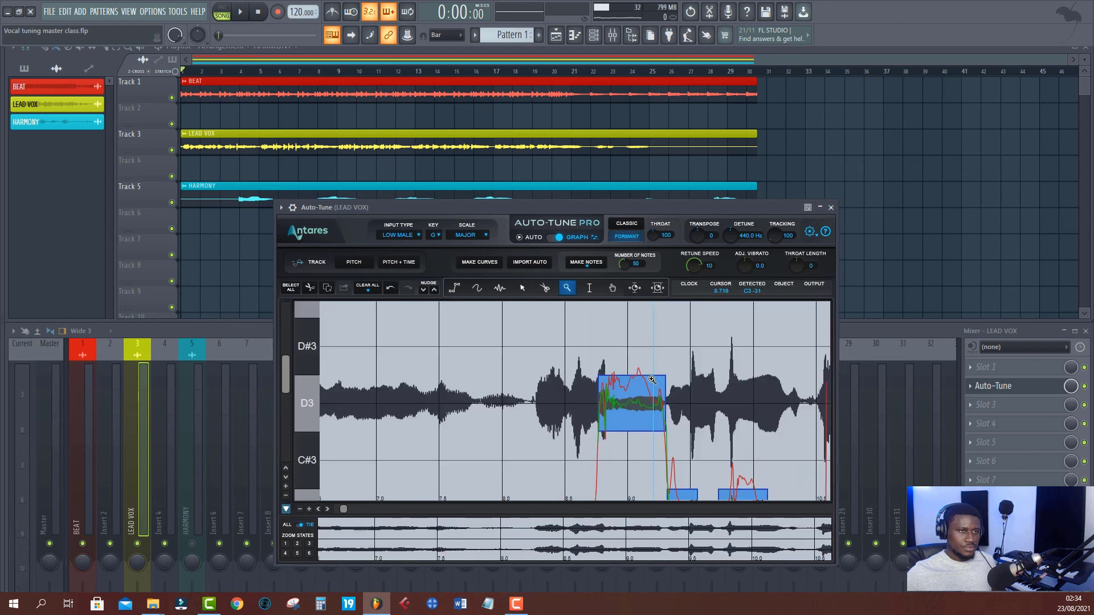
Draw a flat pitch line on D3 from about 6.8 to 8.3 seconds with the Line tool and pick it with the arrow tool
click(457, 290)
click(355, 404)
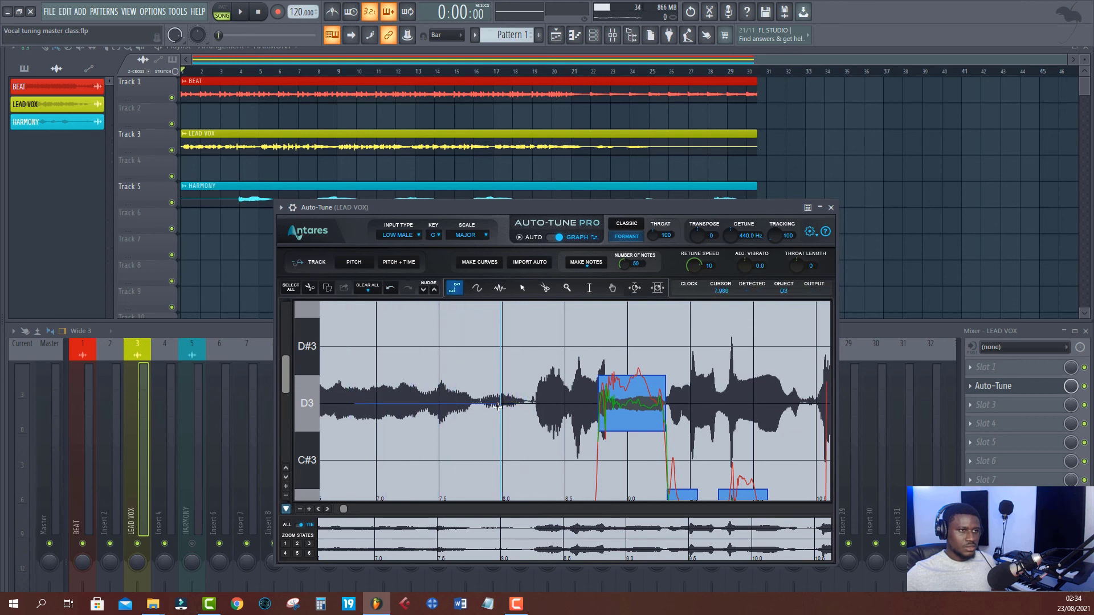
double_click(540, 403)
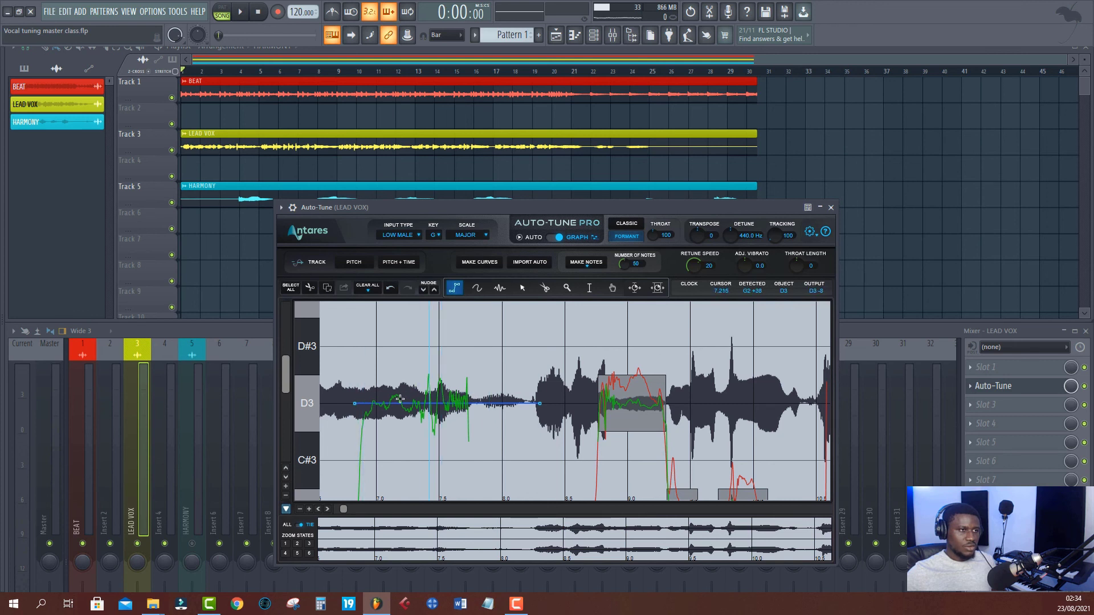
click(523, 288)
mouse_move(461, 403)
mouse_down()
mouse_move(459, 336)
mouse_move(465, 458)
mouse_move(462, 403)
mouse_up()
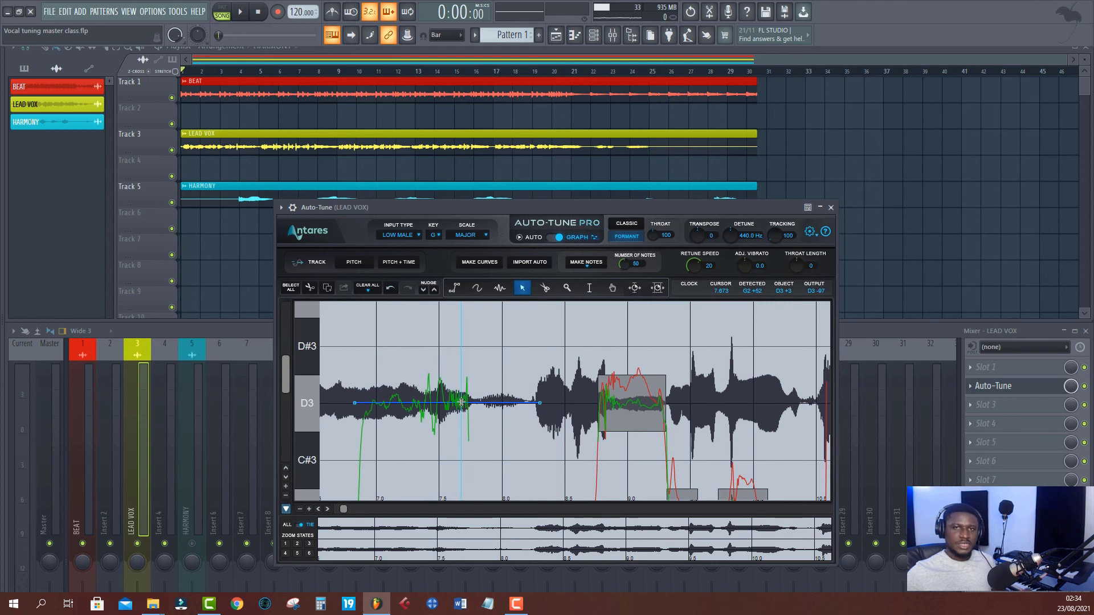